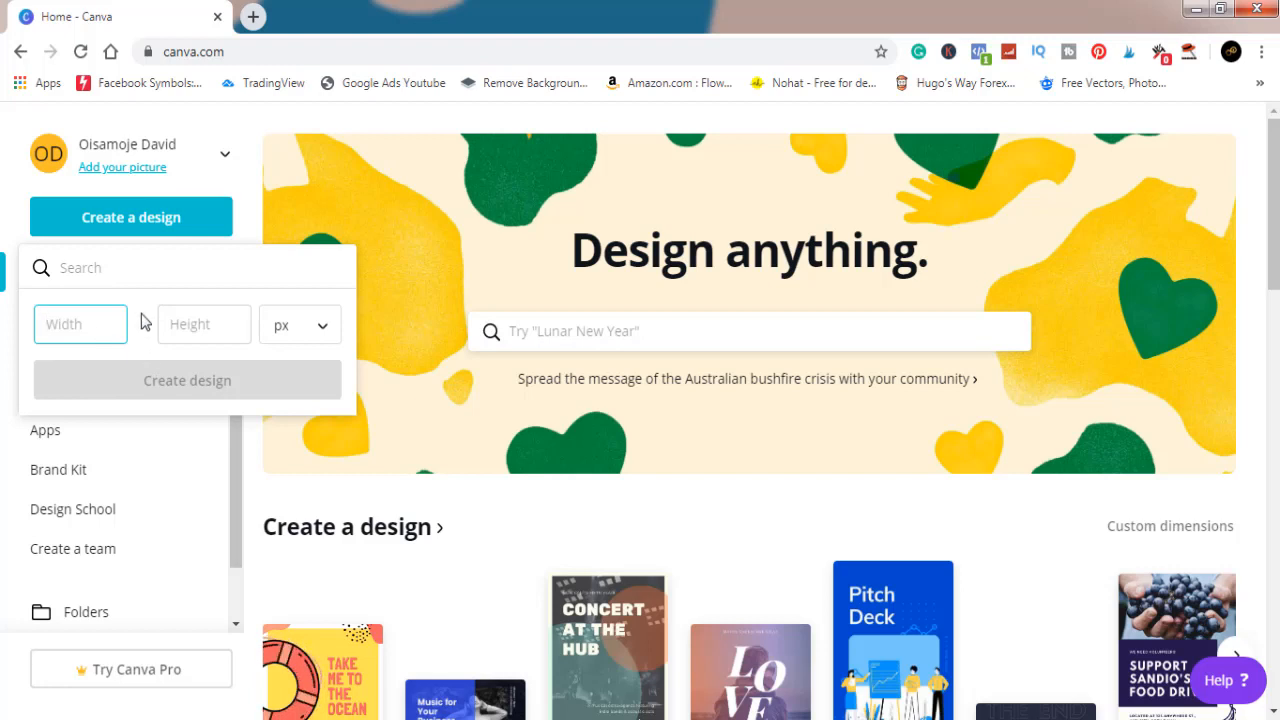
Step: Create a new blank design with custom dimensions of 4500 × 5400 px
type("4500")
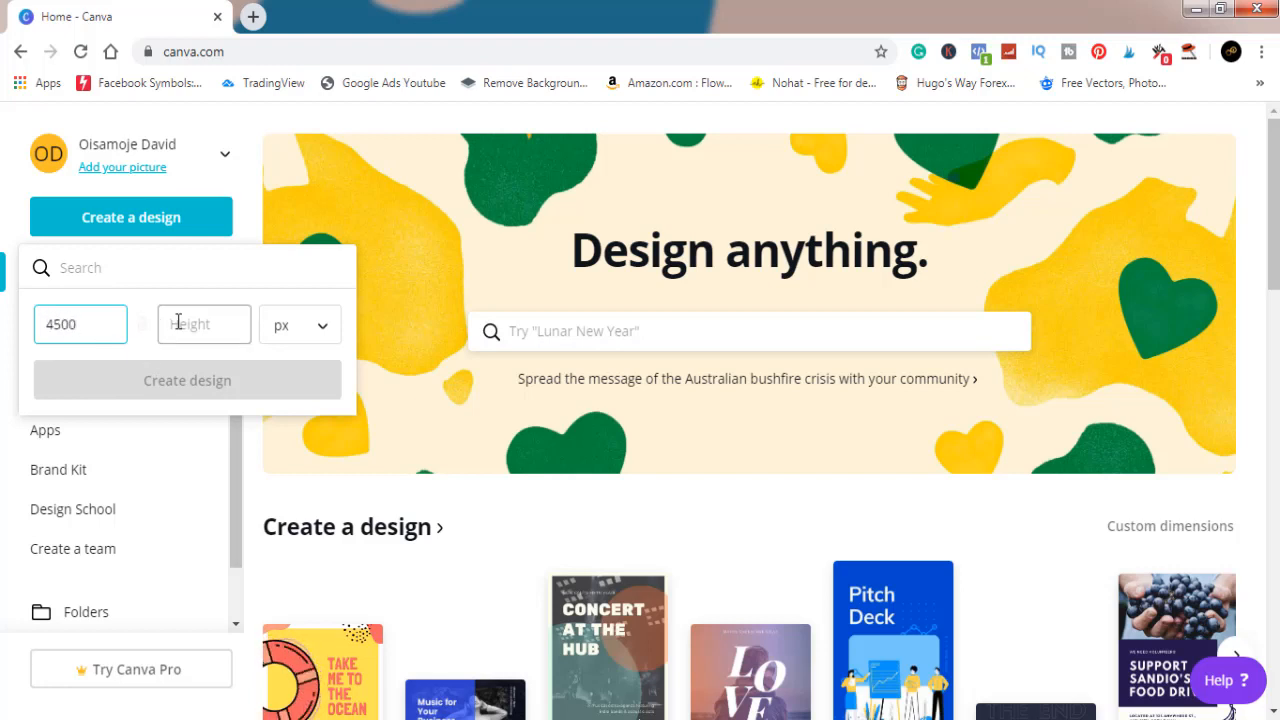
left_click(177, 322)
type("56")
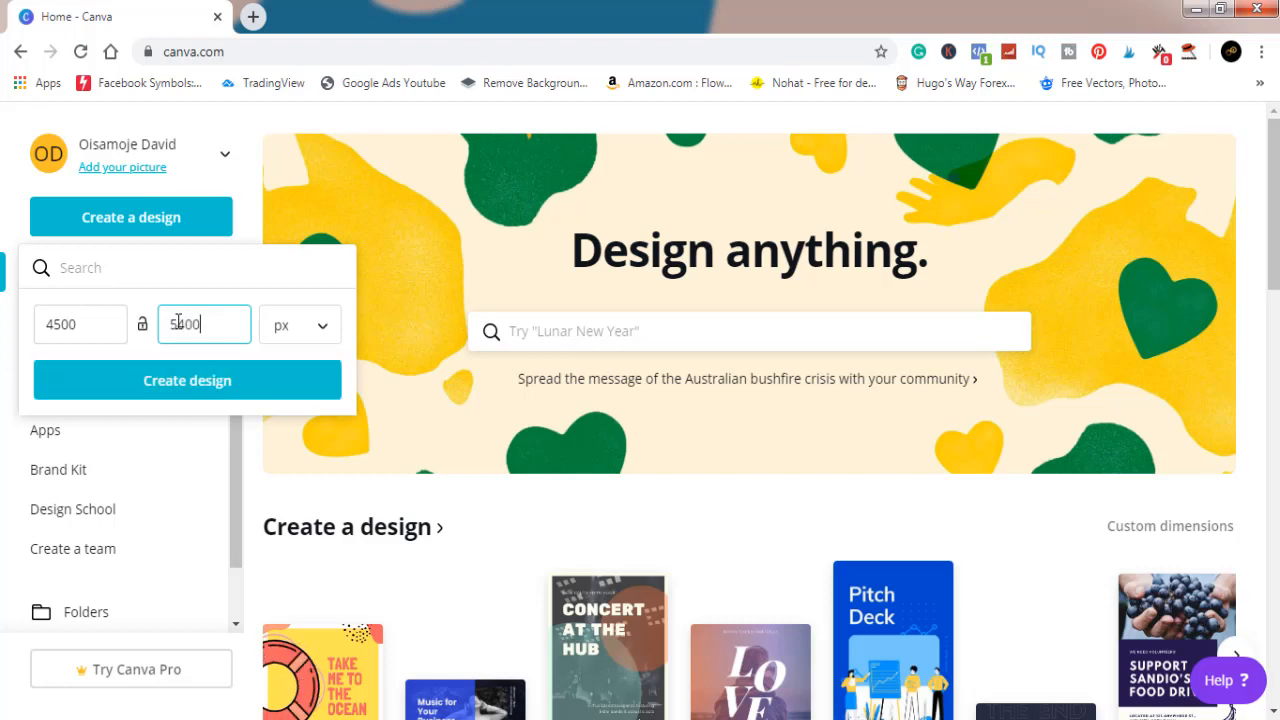
left_click(199, 386)
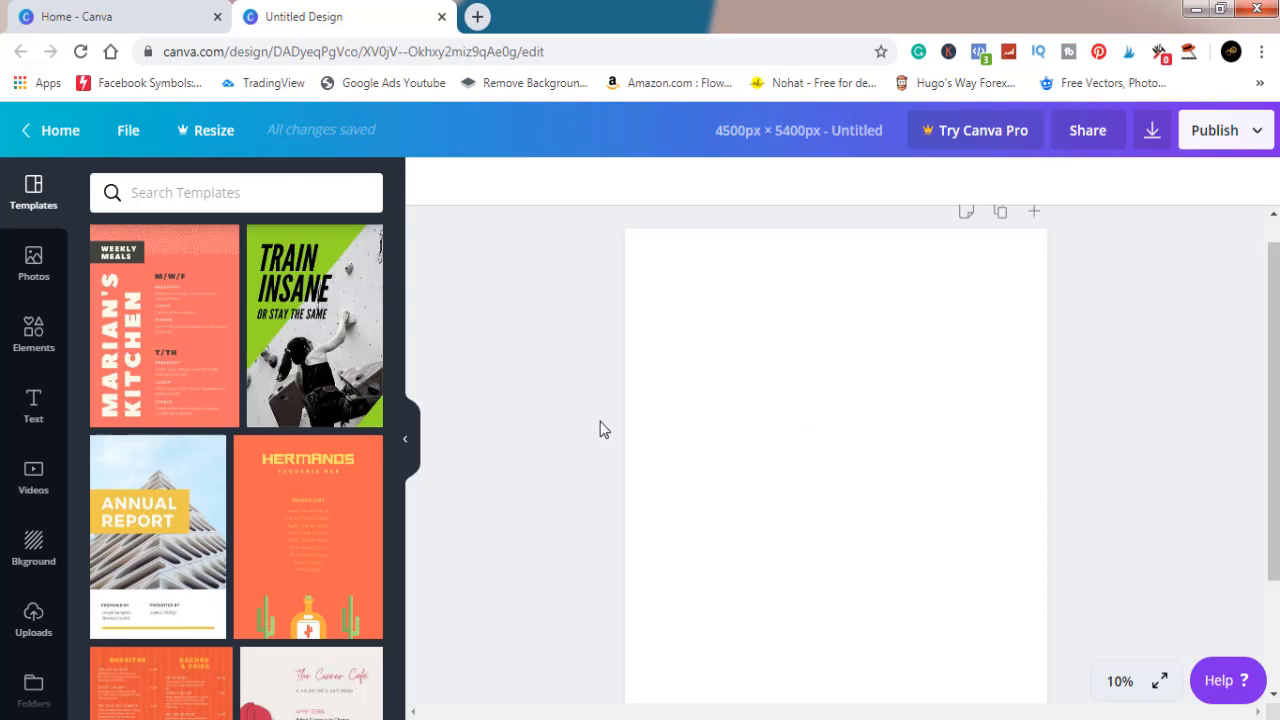
Step: Open Flaticon in a new browser tab and search its icons for "love"
left_click(477, 16)
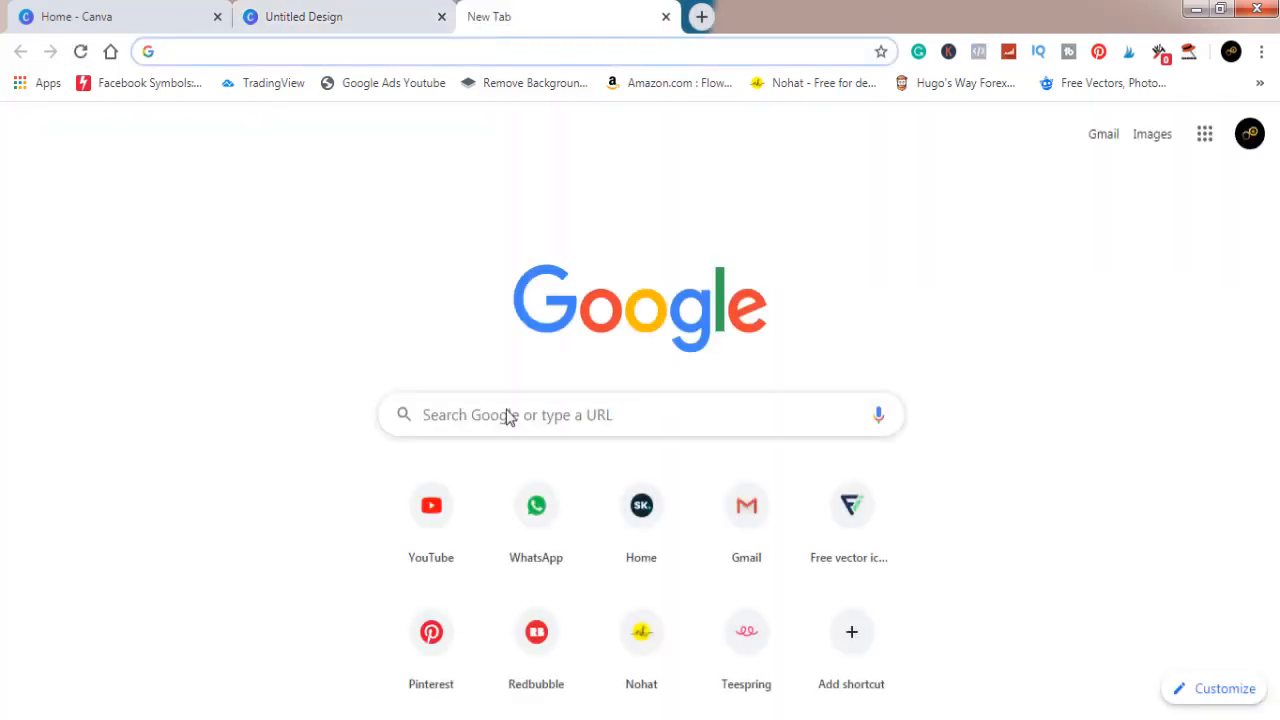
left_click(848, 515)
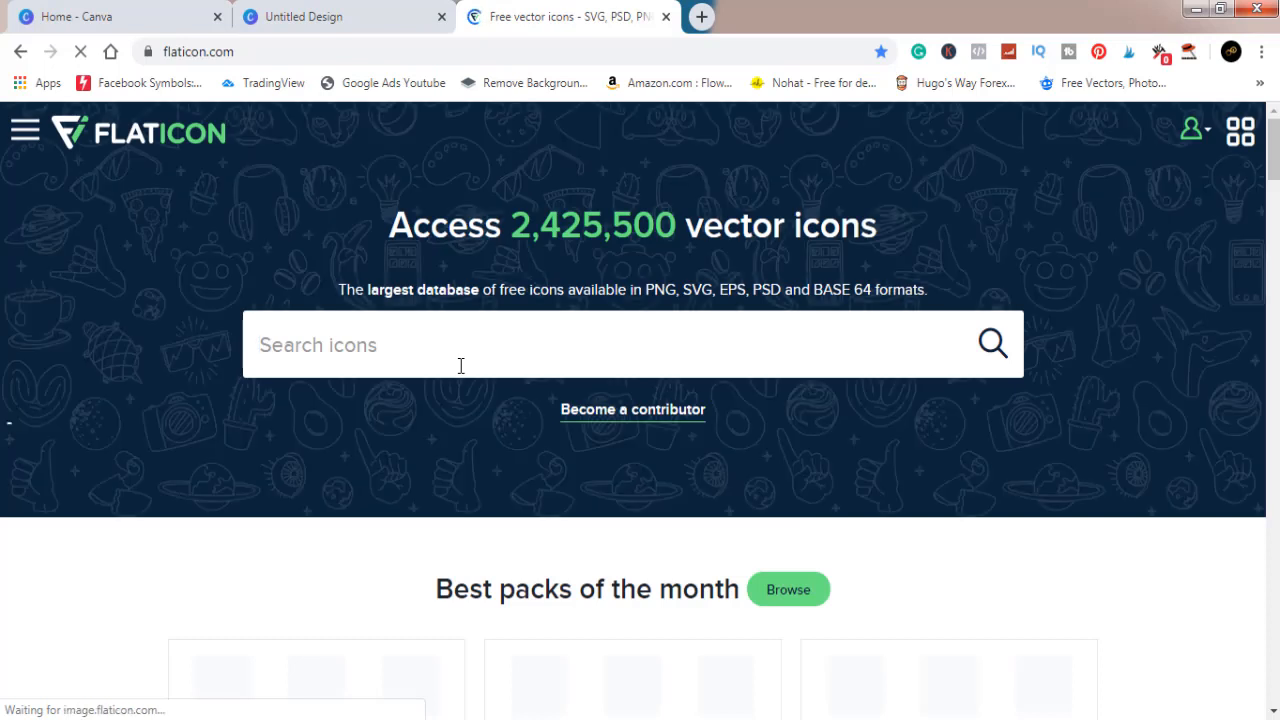
type("love")
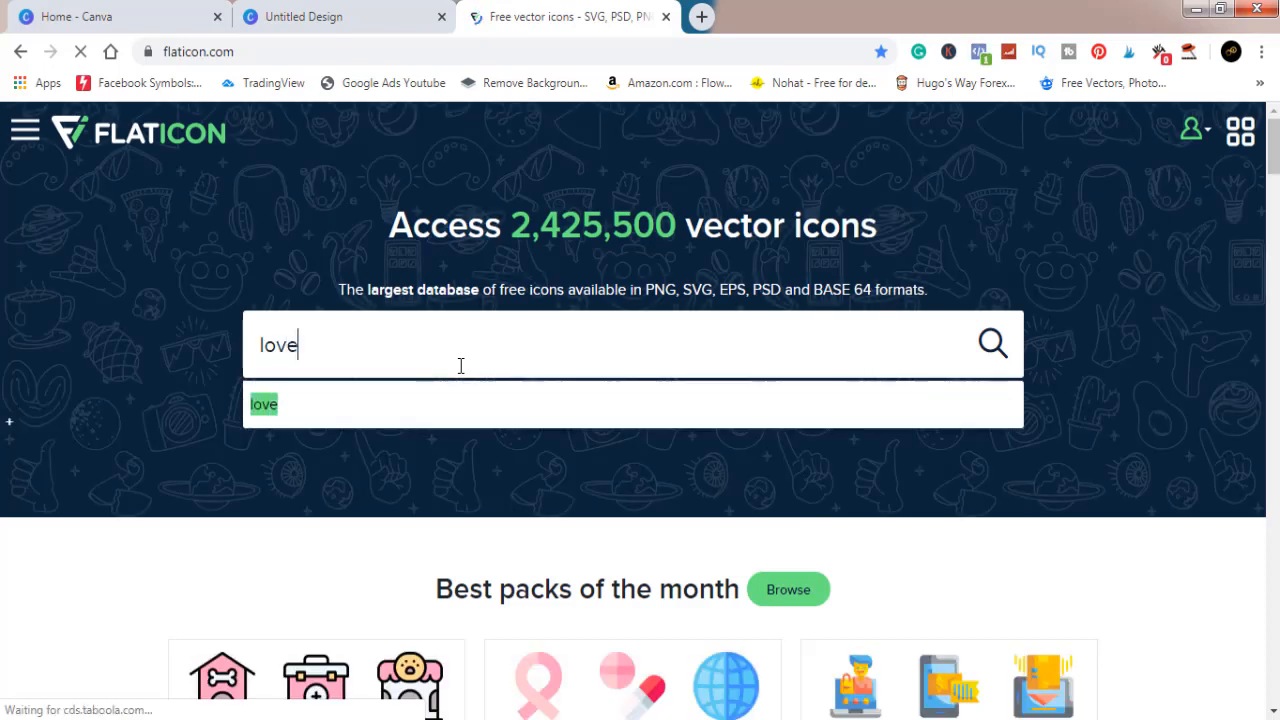
key("Return")
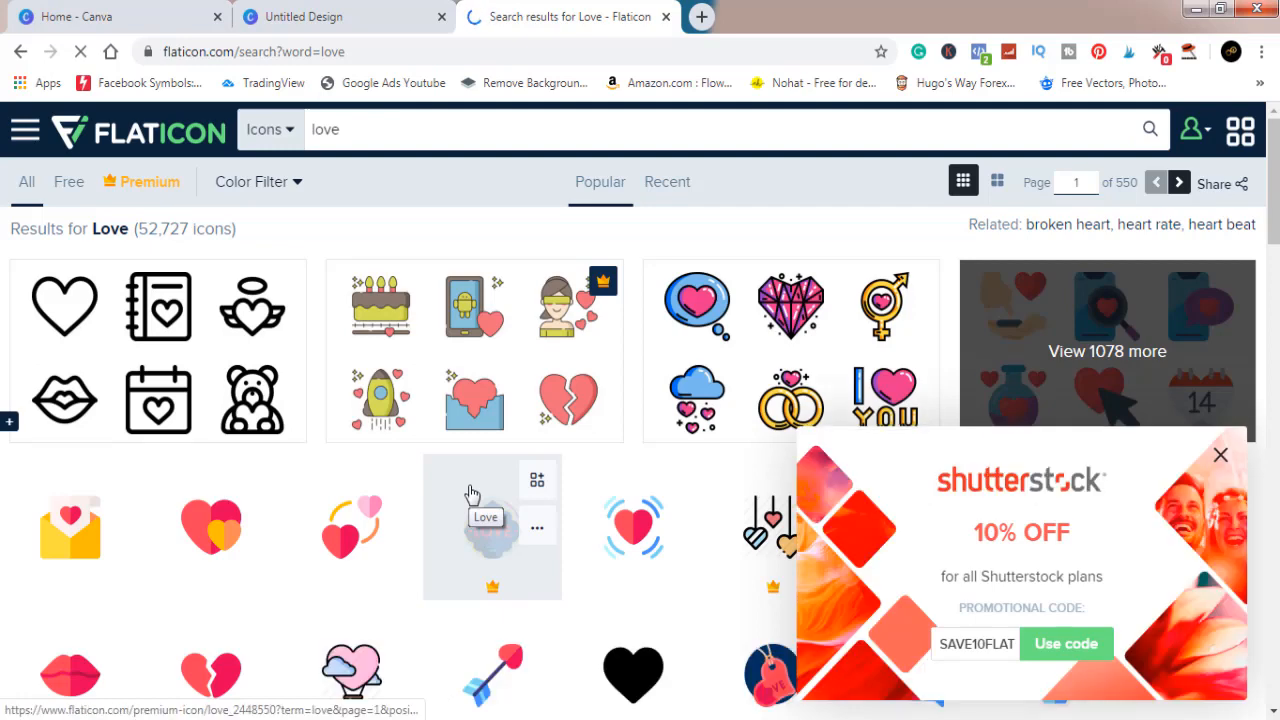
Step: Look through the love icon results for a suitable heart graphic, dismissing the Shutterstock advert
scroll(472, 494, "down", 2)
scroll(472, 494, "down", 4)
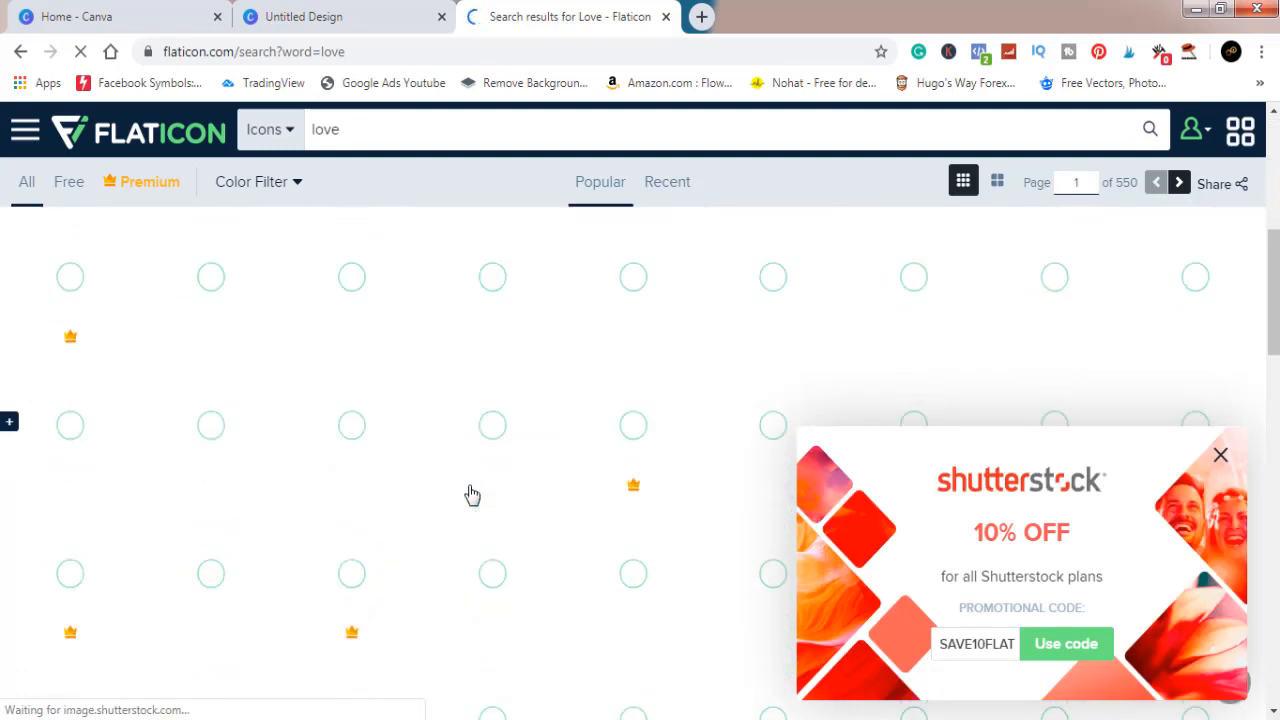
scroll(469, 491, "down", 3)
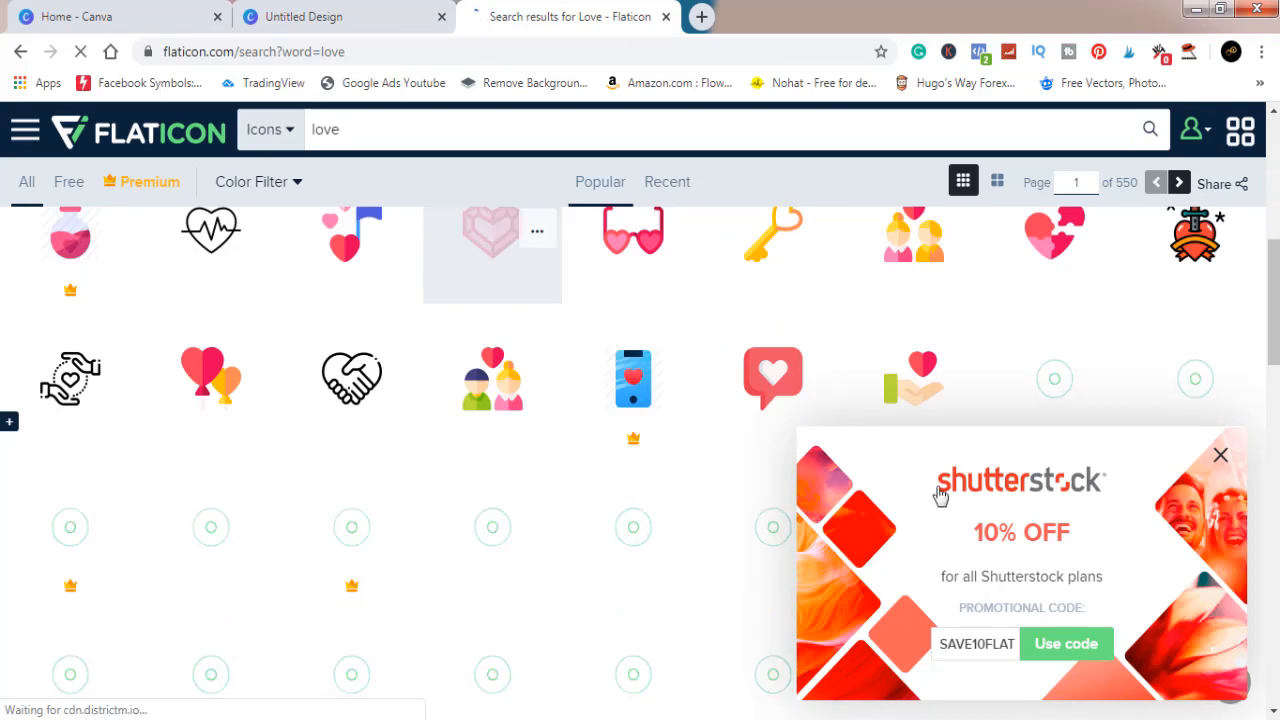
left_click(1221, 456)
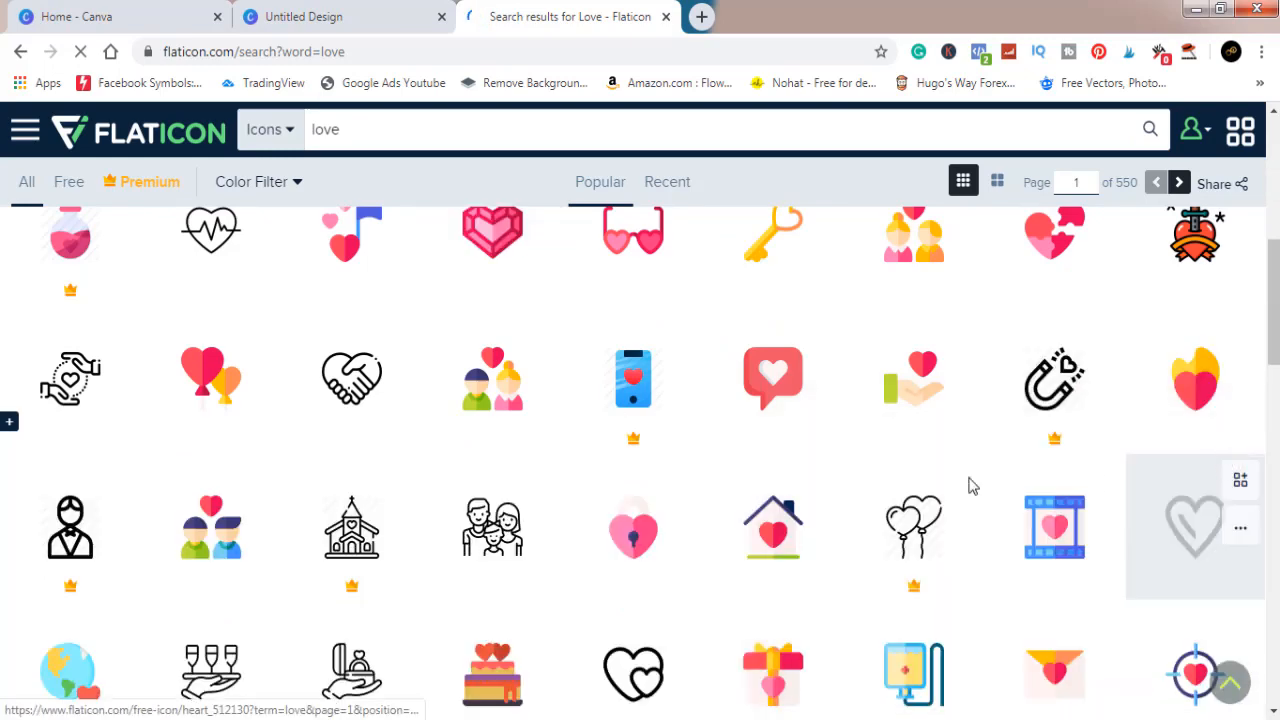
scroll(760, 483, "down", 4)
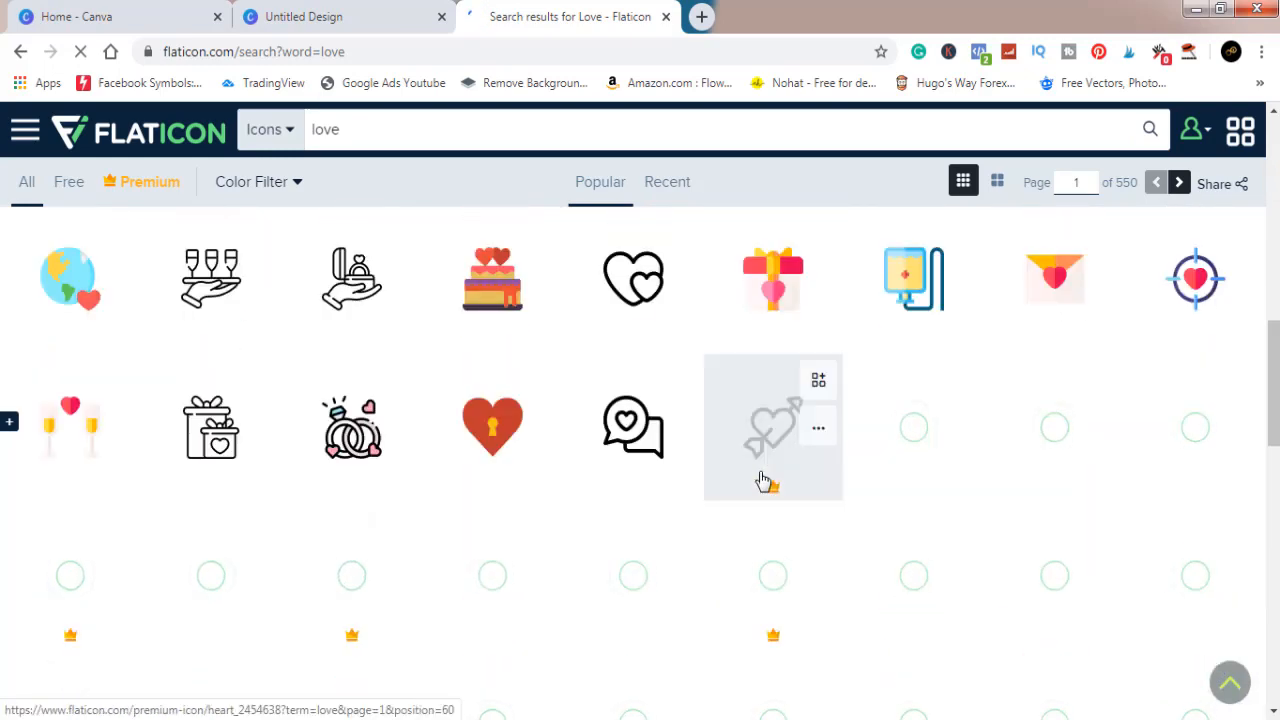
scroll(762, 481, "down", 2)
scroll(762, 481, "down", 2)
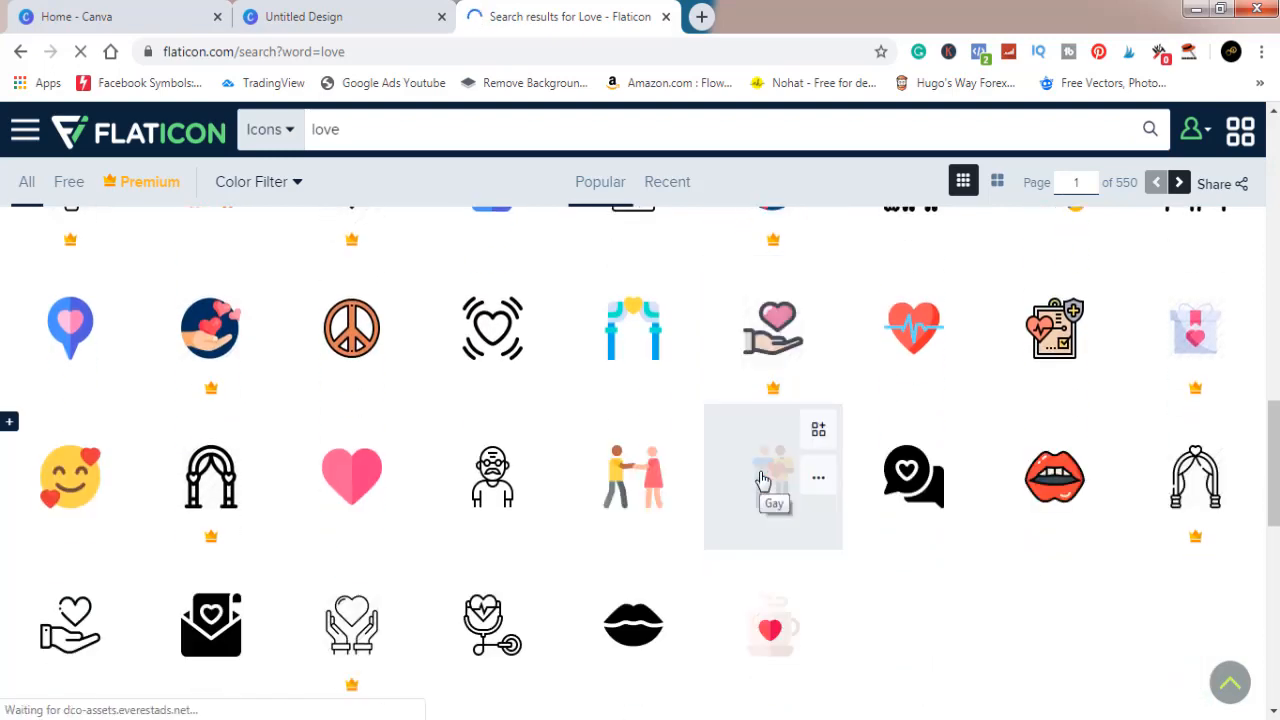
scroll(762, 480, "down", 1)
scroll(762, 480, "down", 1)
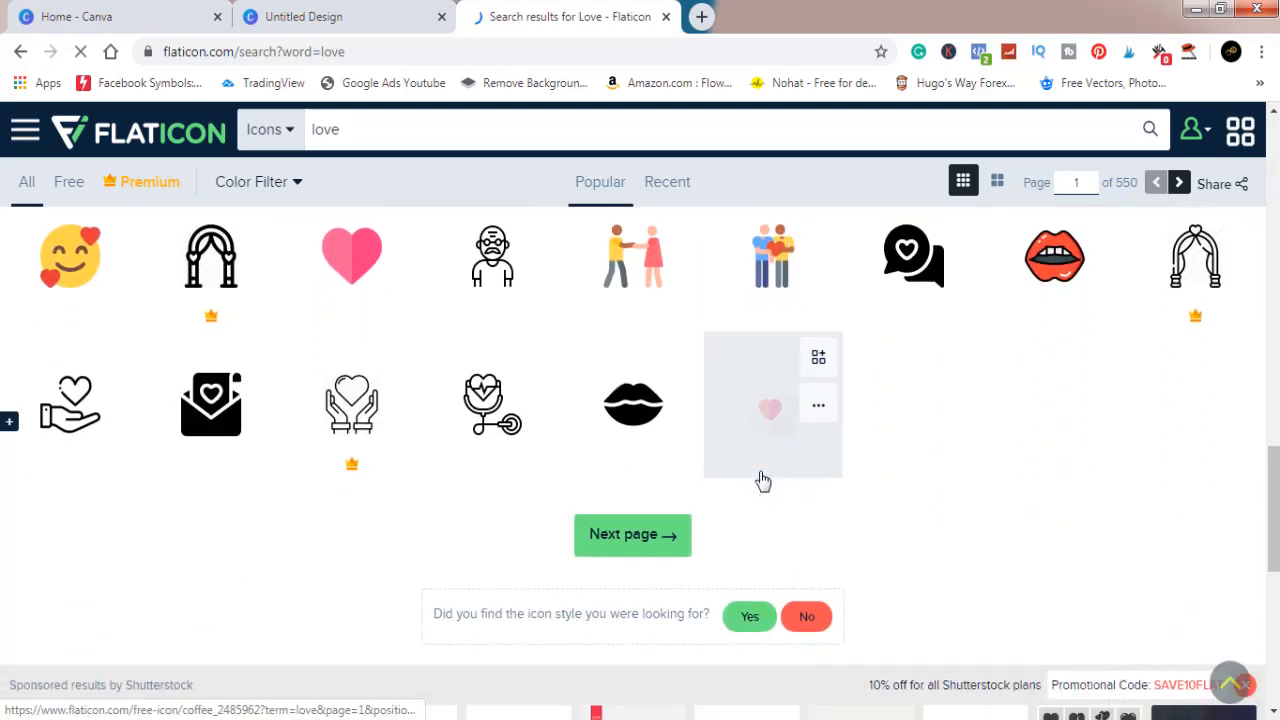
scroll(763, 481, "down", 2)
scroll(760, 480, "up", 6)
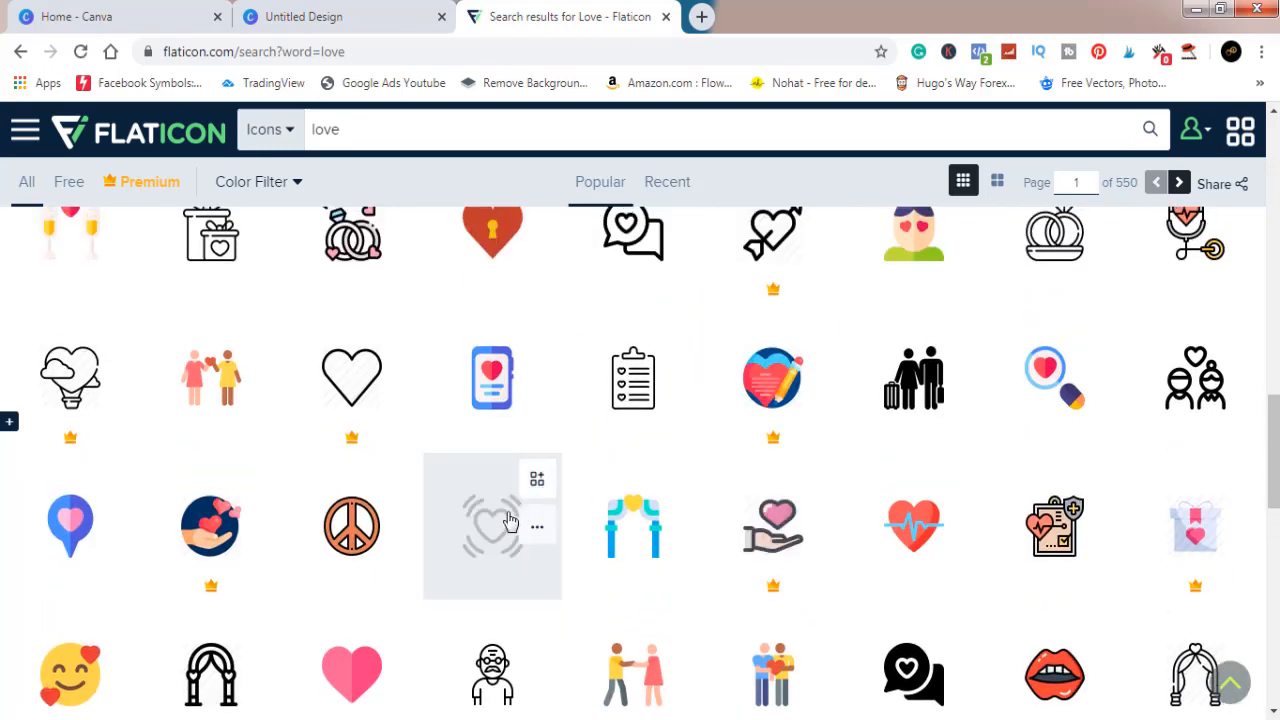
Step: Open the outlined heart icon with curved vibration lines and review its license summary
left_click(490, 532)
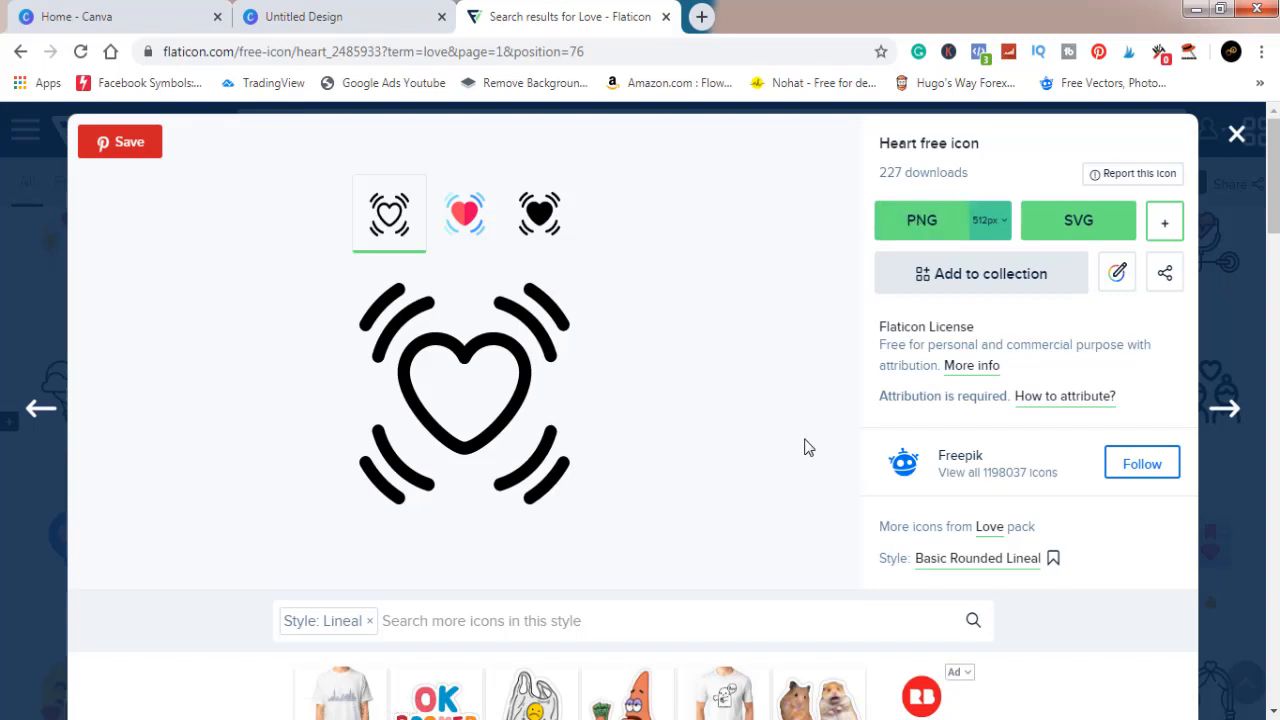
left_click(968, 366)
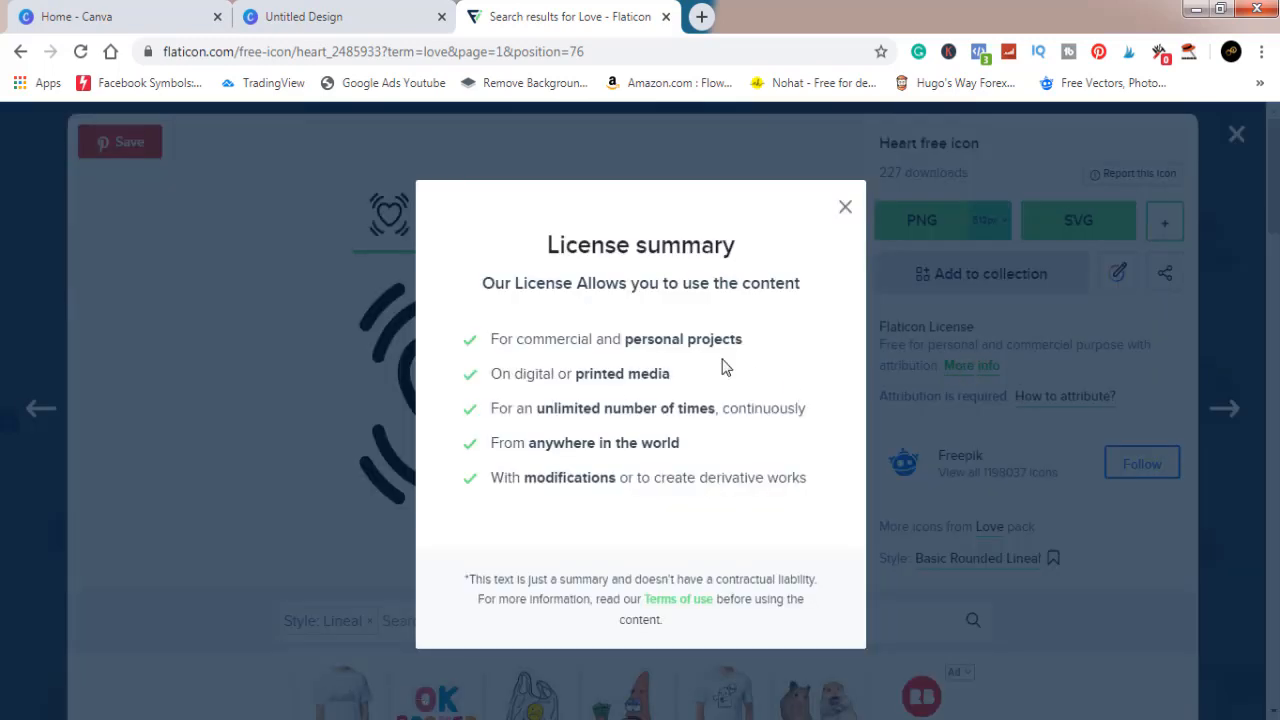
left_click(843, 211)
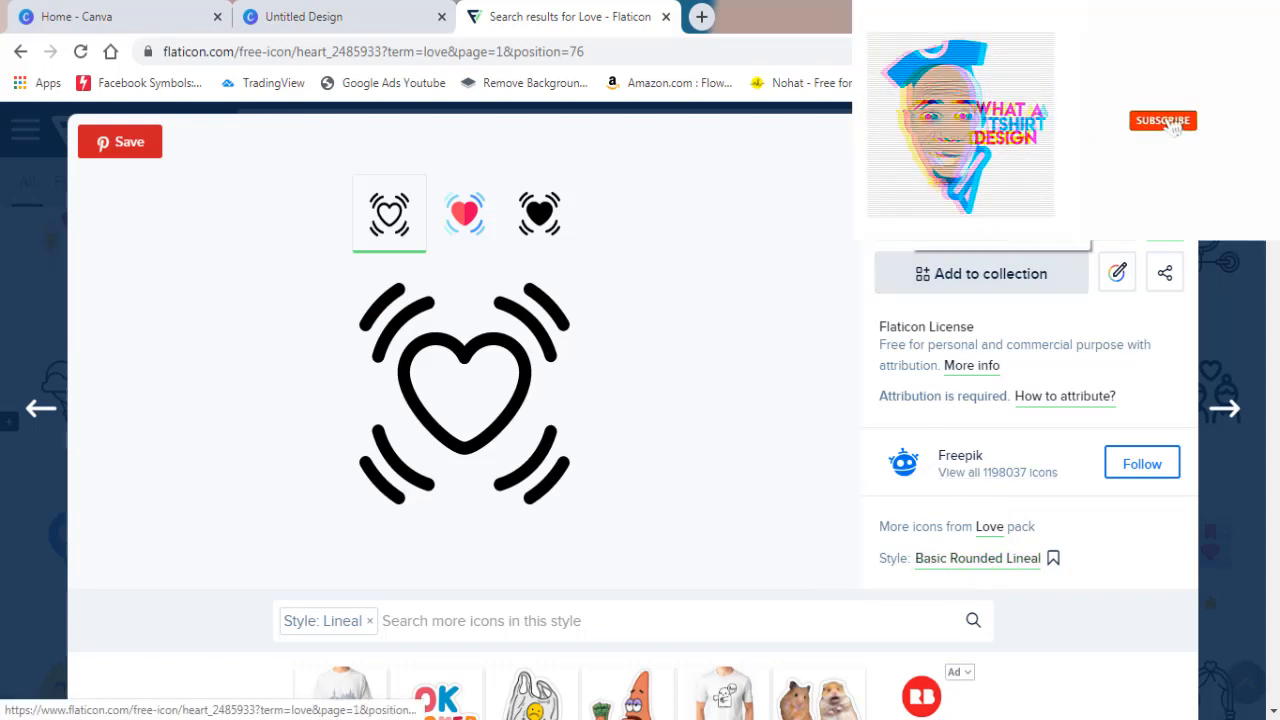
Step: Download the heart icon as a PNG with the free option, then close the Flaticon tab
left_click(985, 205)
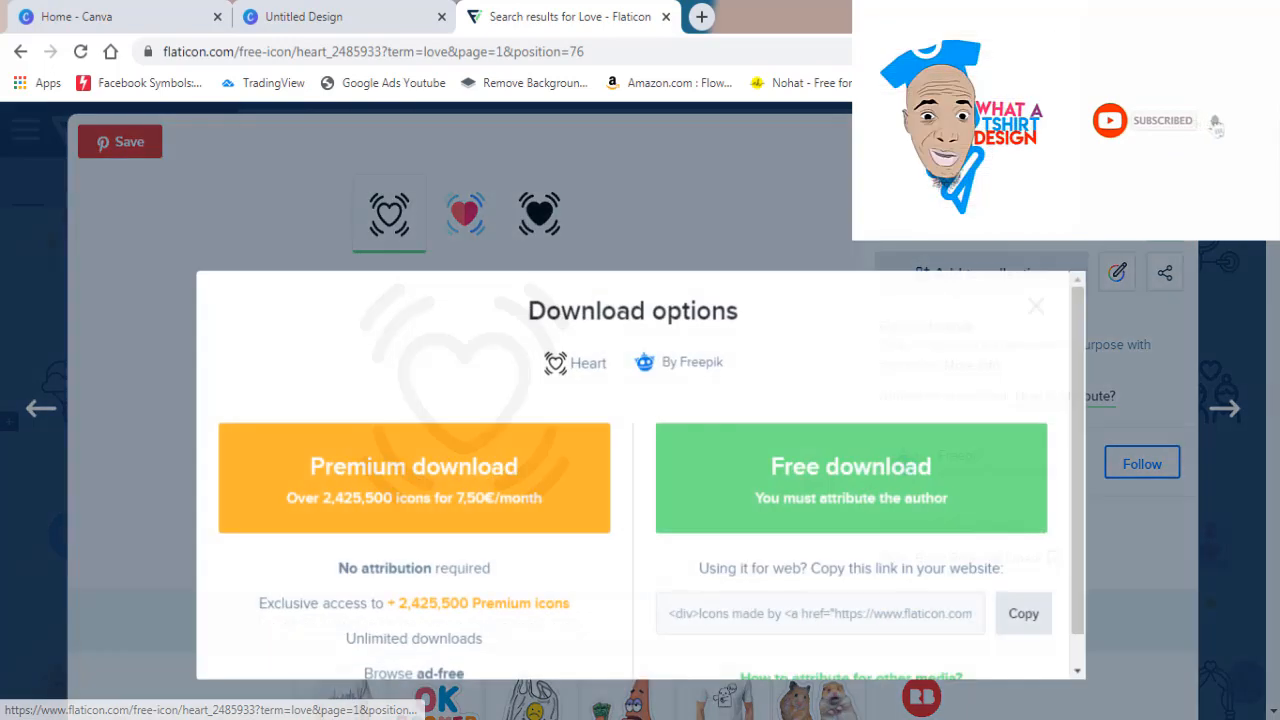
left_click(831, 470)
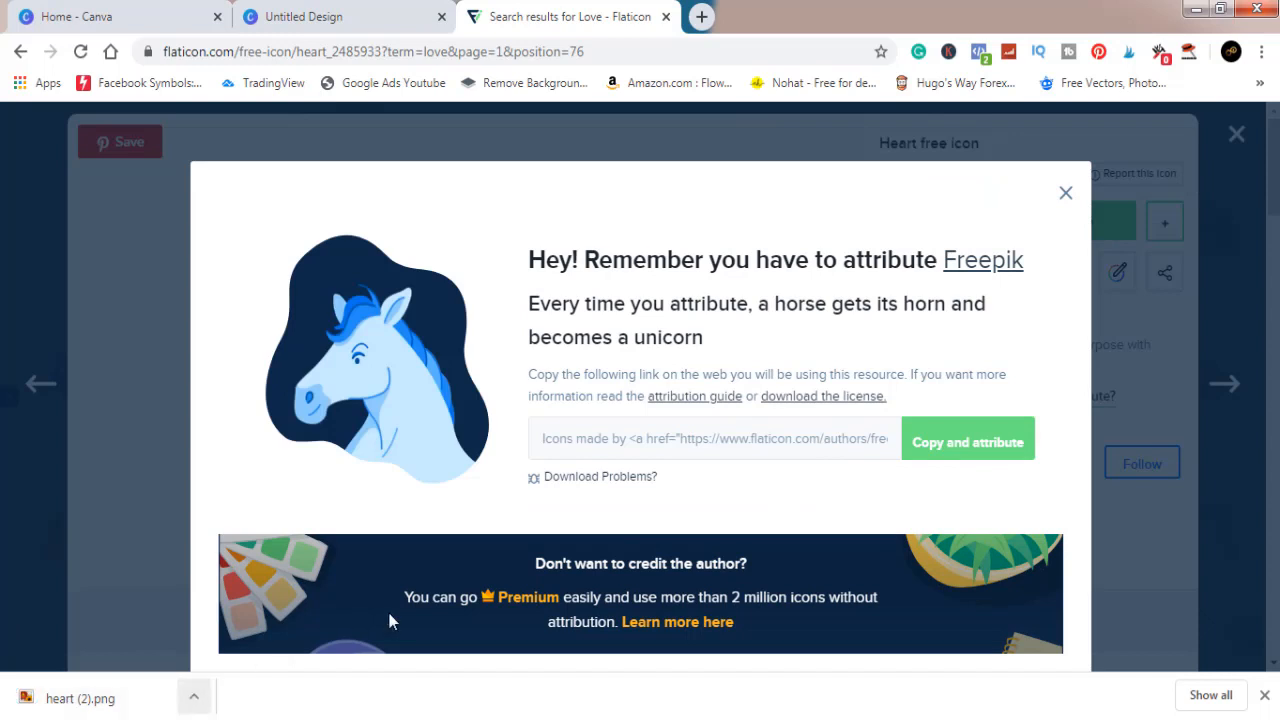
left_click(1066, 200)
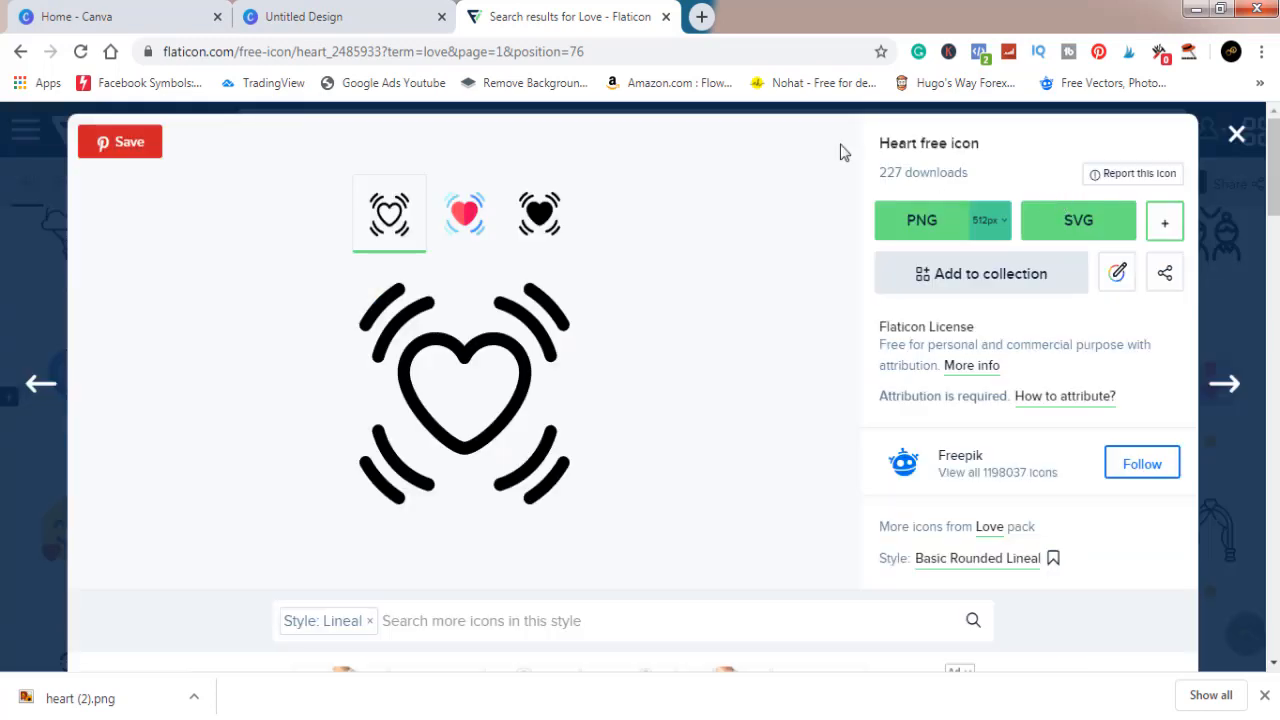
left_click(666, 17)
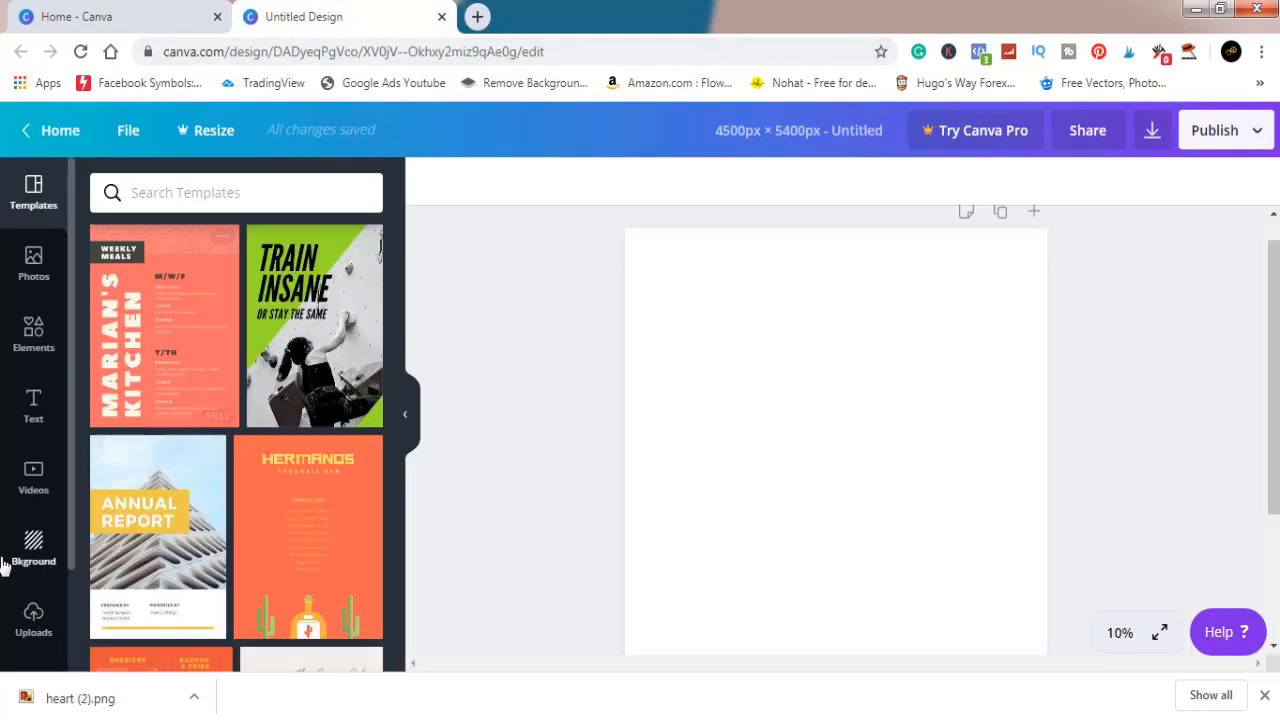
Step: Upload the heart (2) image from the Downloads folder to the Canva uploads
left_click(33, 617)
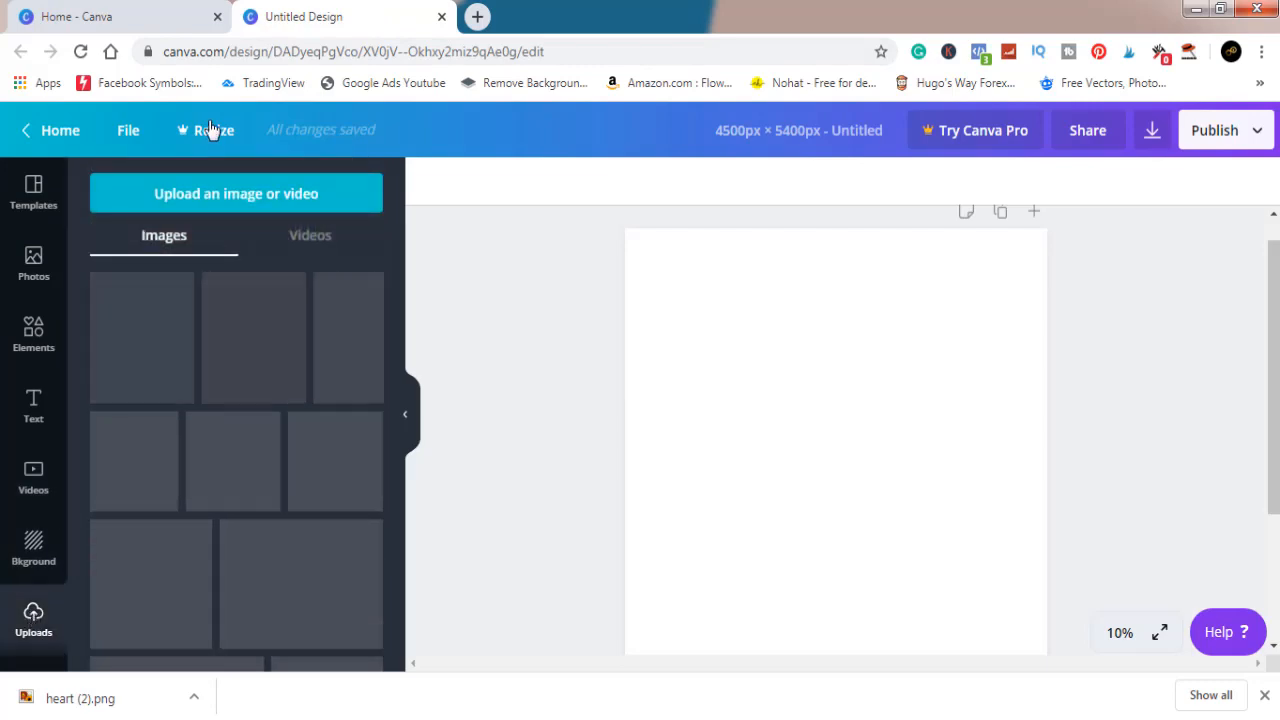
left_click(224, 197)
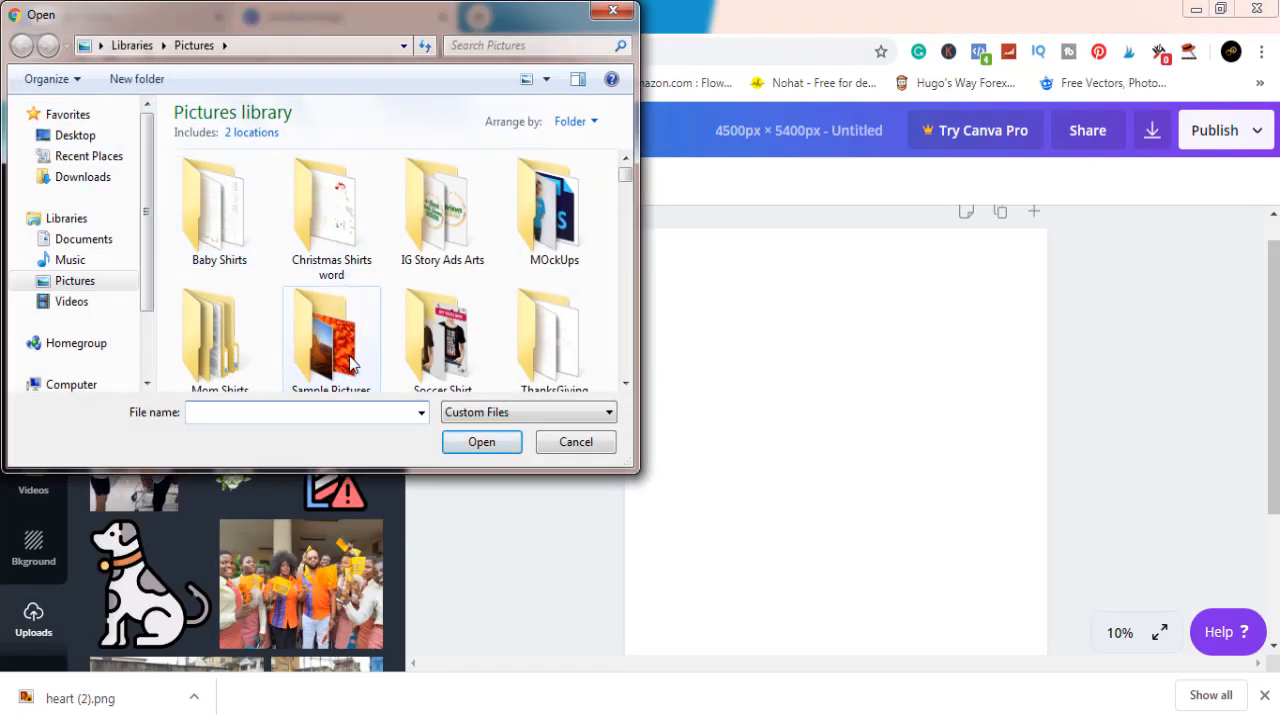
left_click(83, 177)
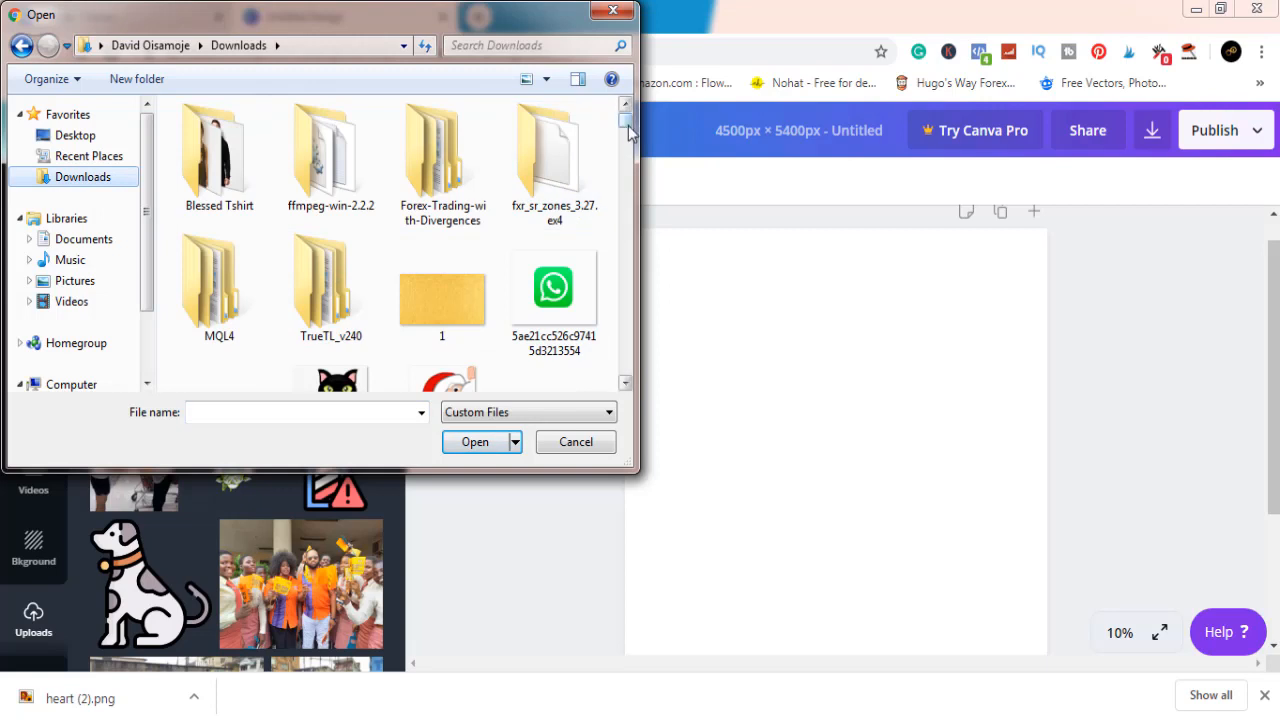
left_click_drag(627, 130, 564, 143)
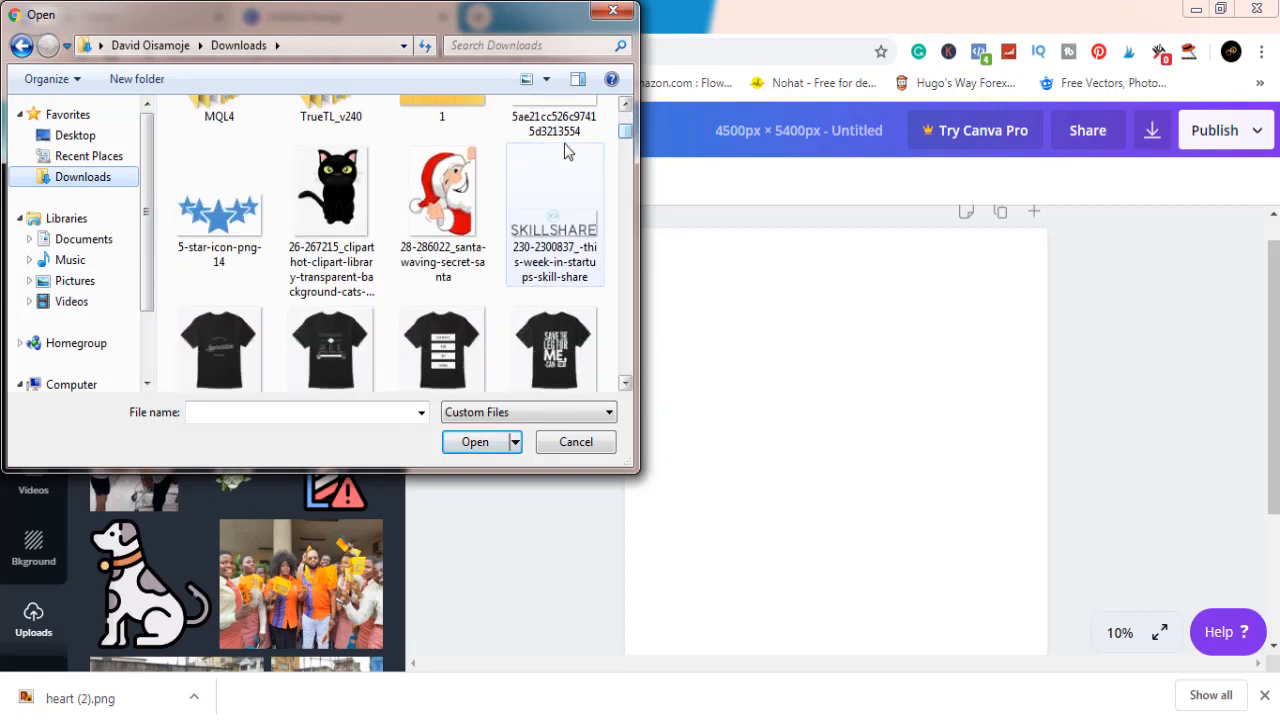
left_click(564, 208)
scroll(564, 208, "down", 5)
left_click(566, 204)
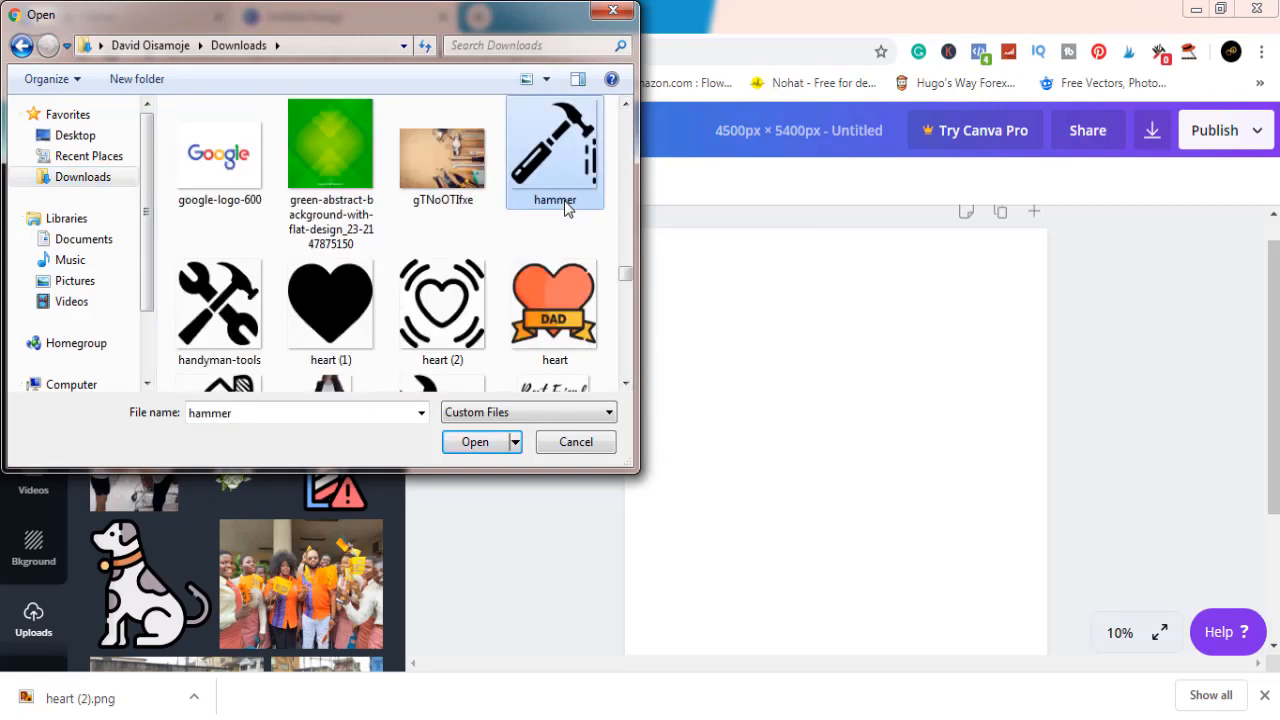
left_click(447, 306)
left_click(470, 445)
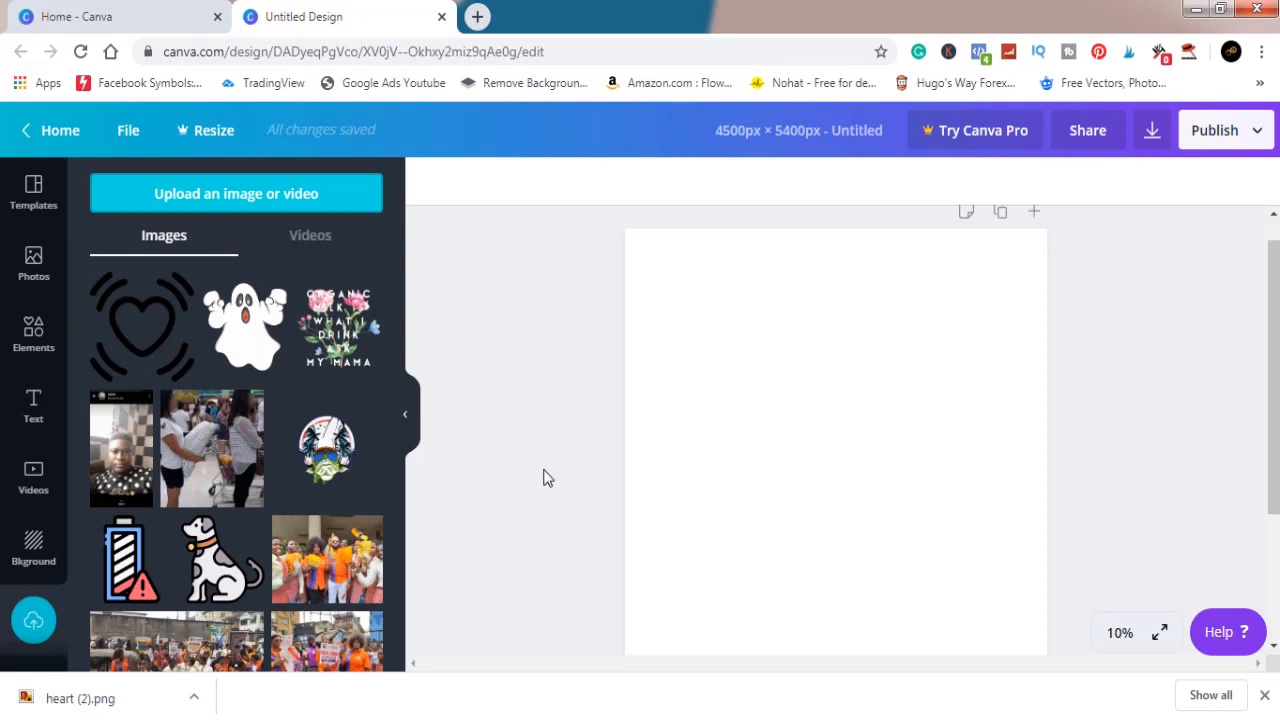
Step: Add the uploaded outlined heart image to the blank page
left_click(146, 345)
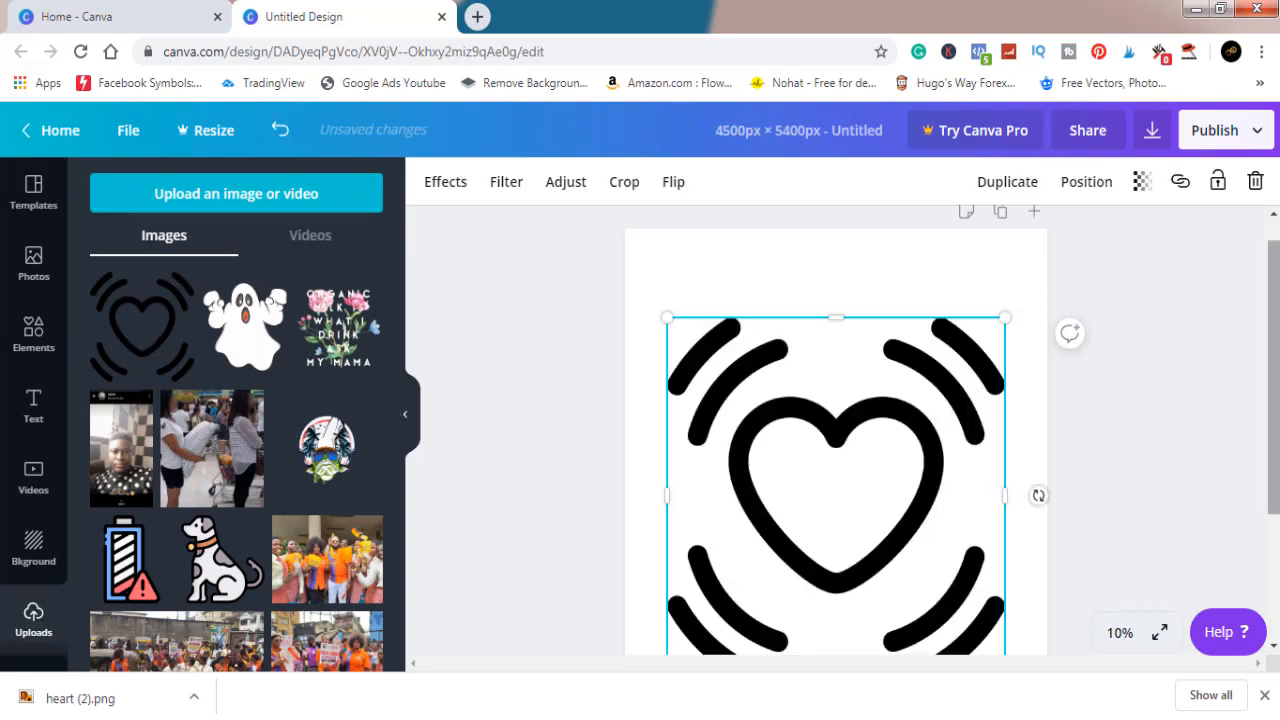
scroll(835, 437, "down", 2)
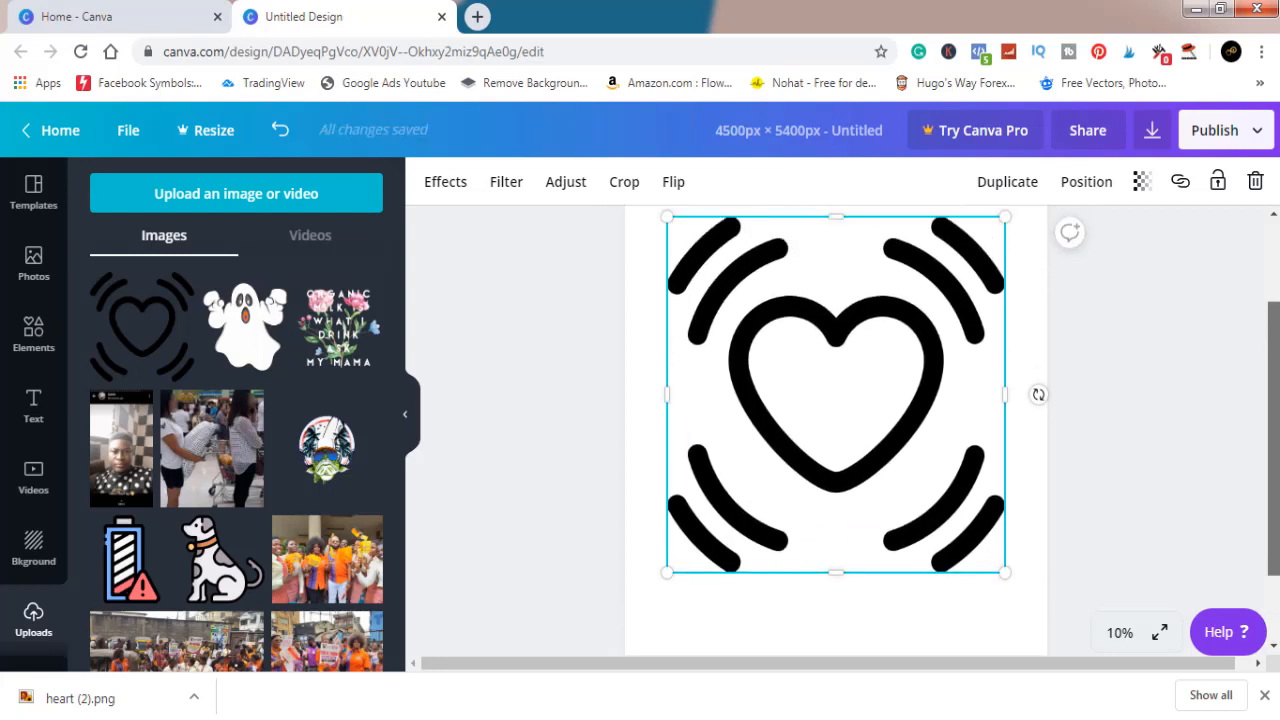
scroll(835, 420, "up", 1)
scroll(835, 420, "down", 1)
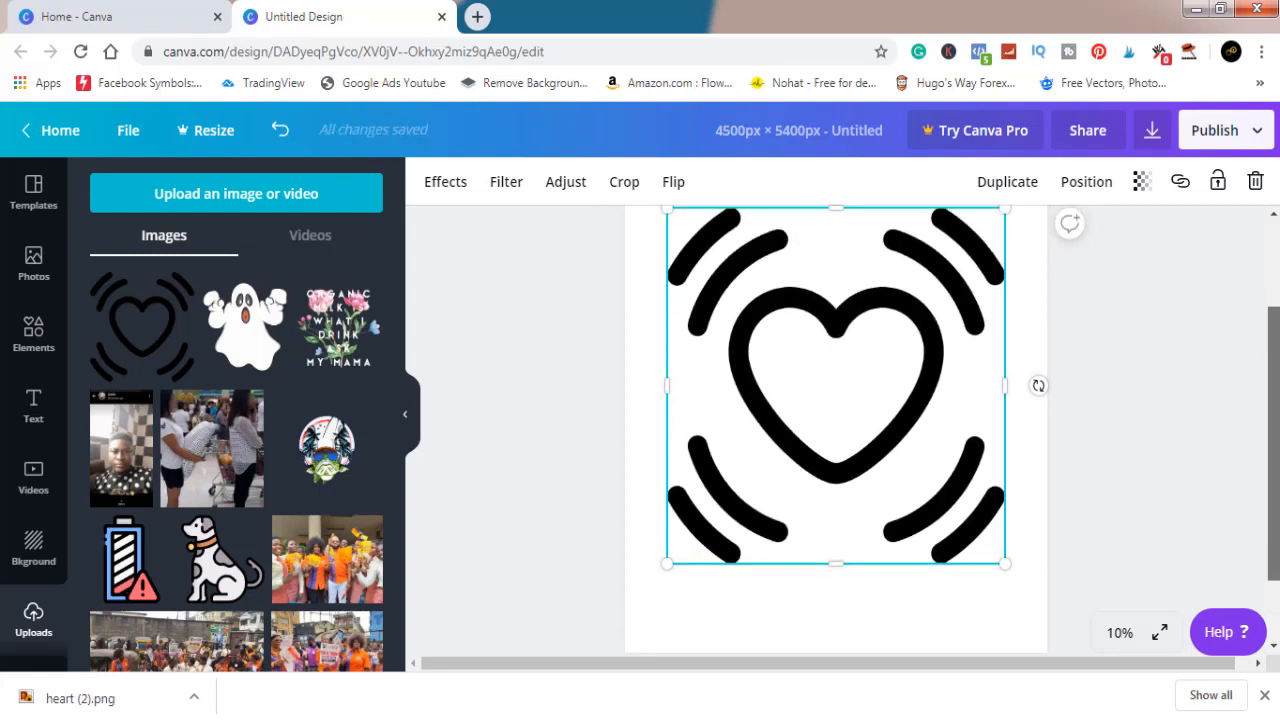
scroll(835, 420, "up", 1)
left_click(1176, 358)
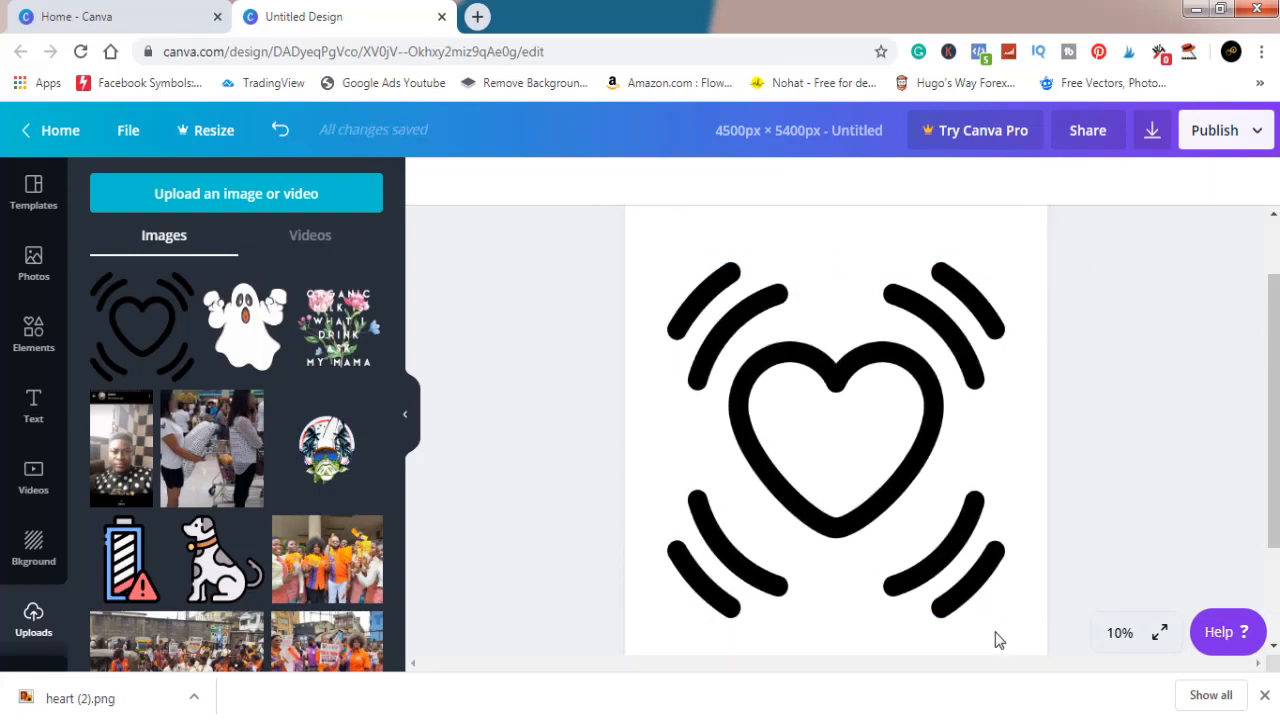
Step: Enlarge the heart image slightly to nearly fill the page width and recentre it on the page
left_click(940, 548)
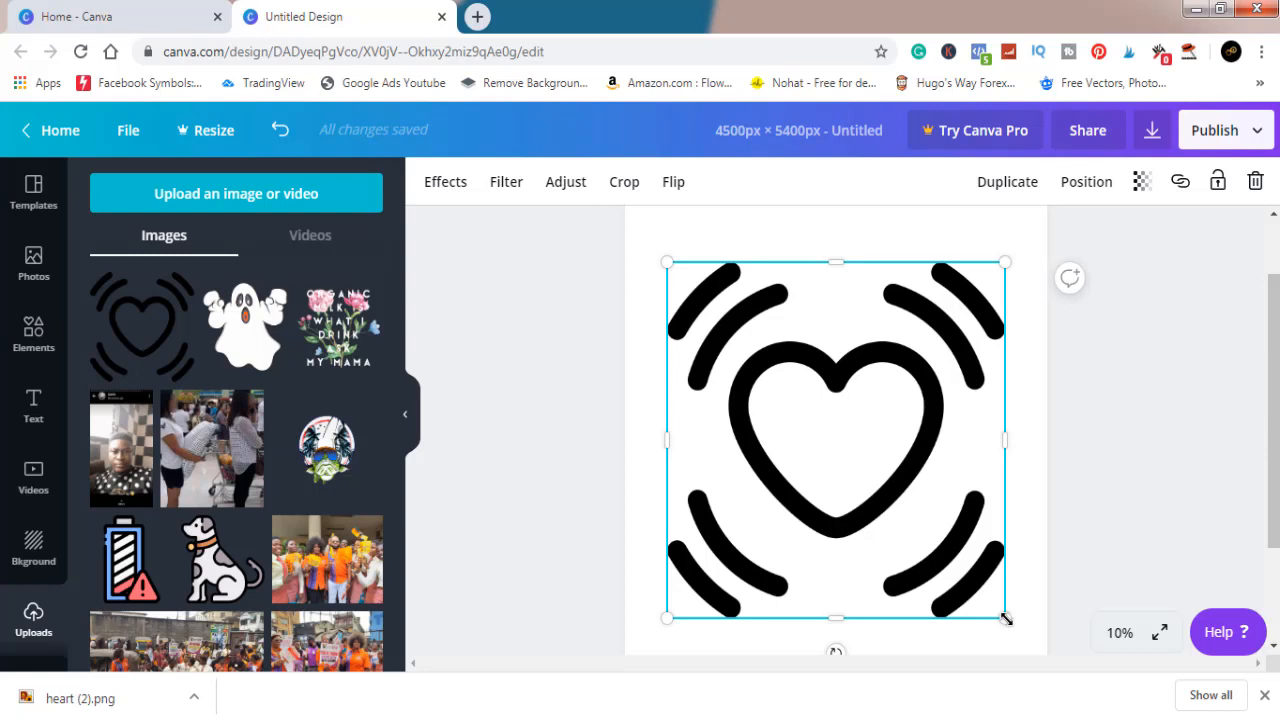
left_click_drag(1005, 618, 1023, 643)
left_click_drag(883, 457, 867, 434)
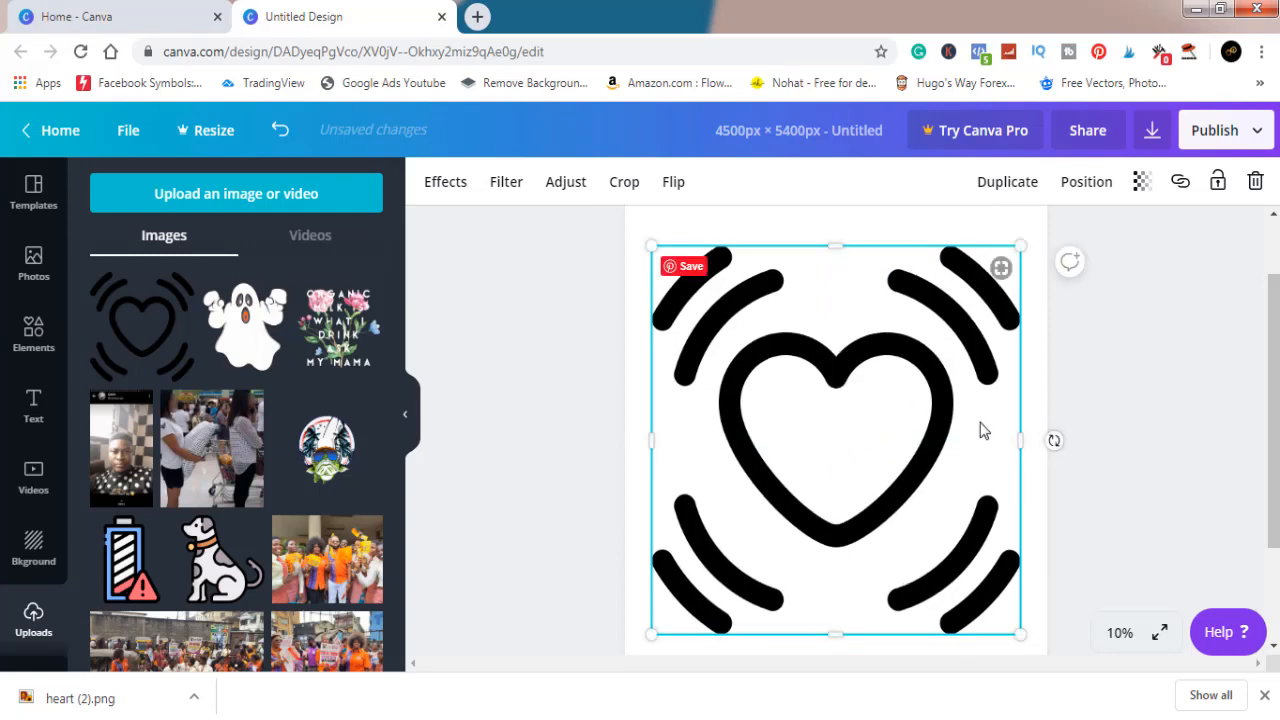
Step: Add a heading to the page, enlarge it to about size 286, and replace its text with "100%"
left_click(30, 425)
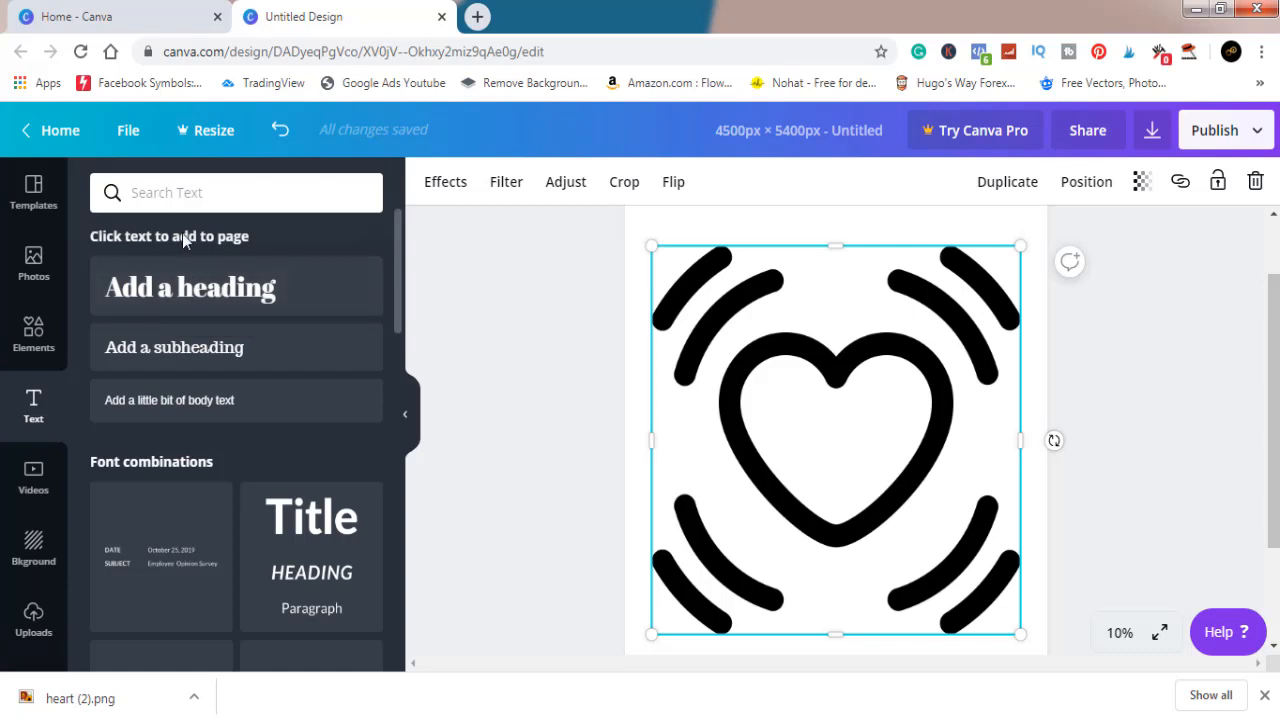
left_click(213, 291)
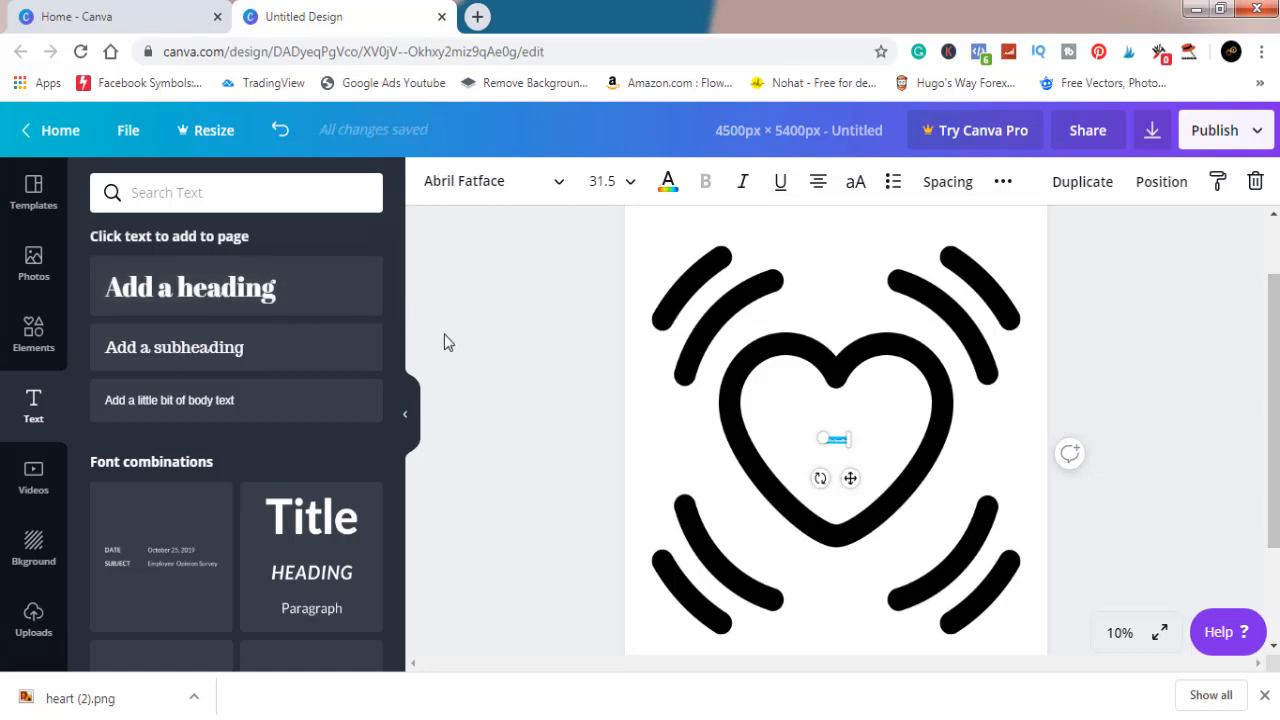
left_click_drag(848, 443, 1033, 615)
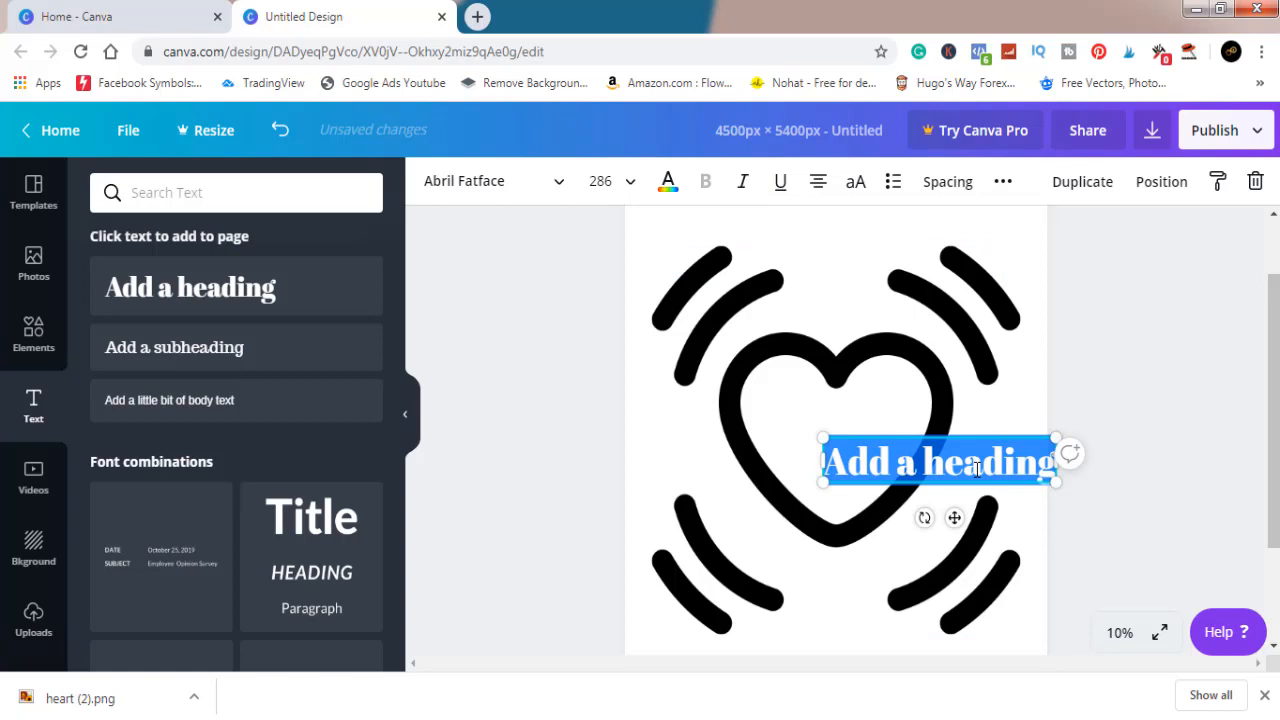
type("100")
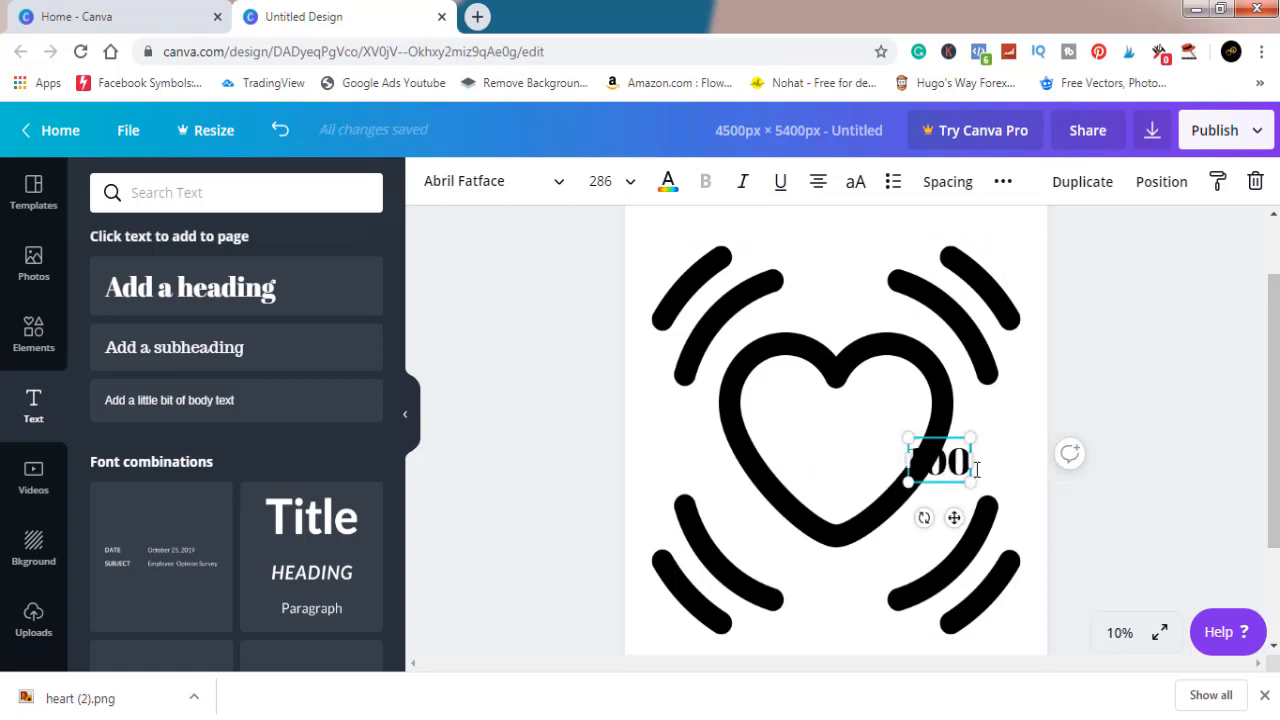
type("%")
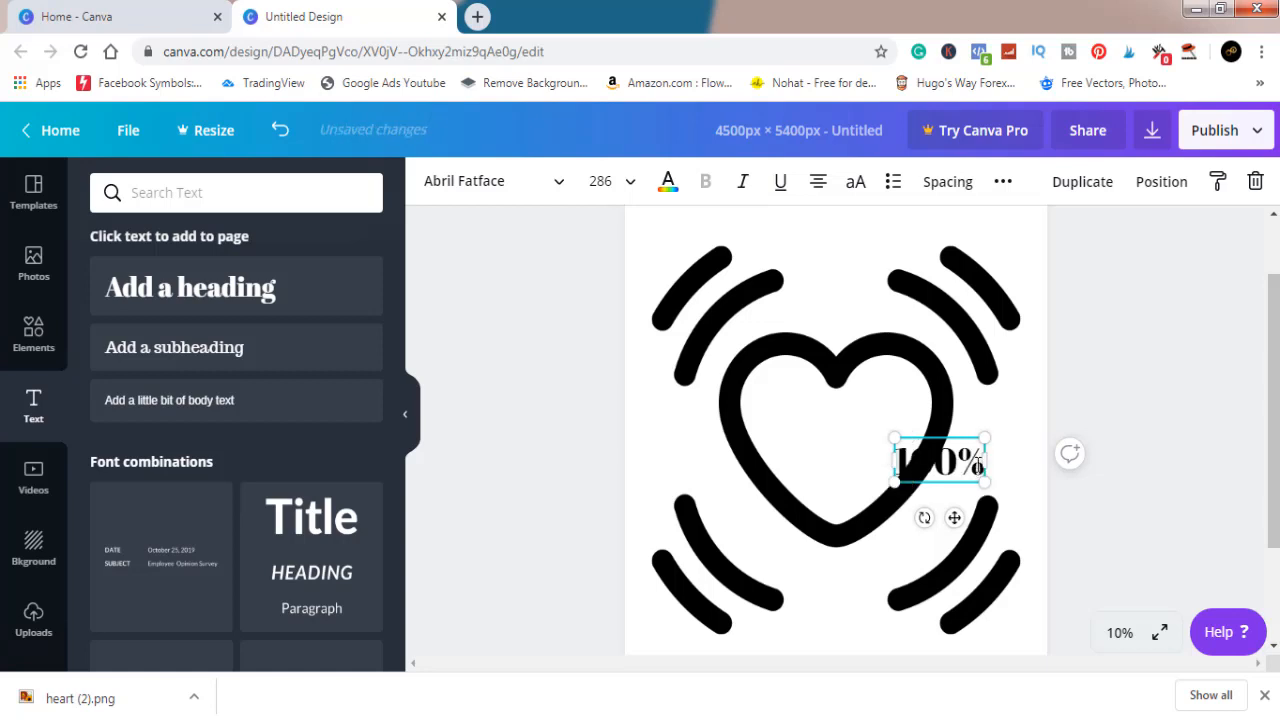
key("ctrl+a")
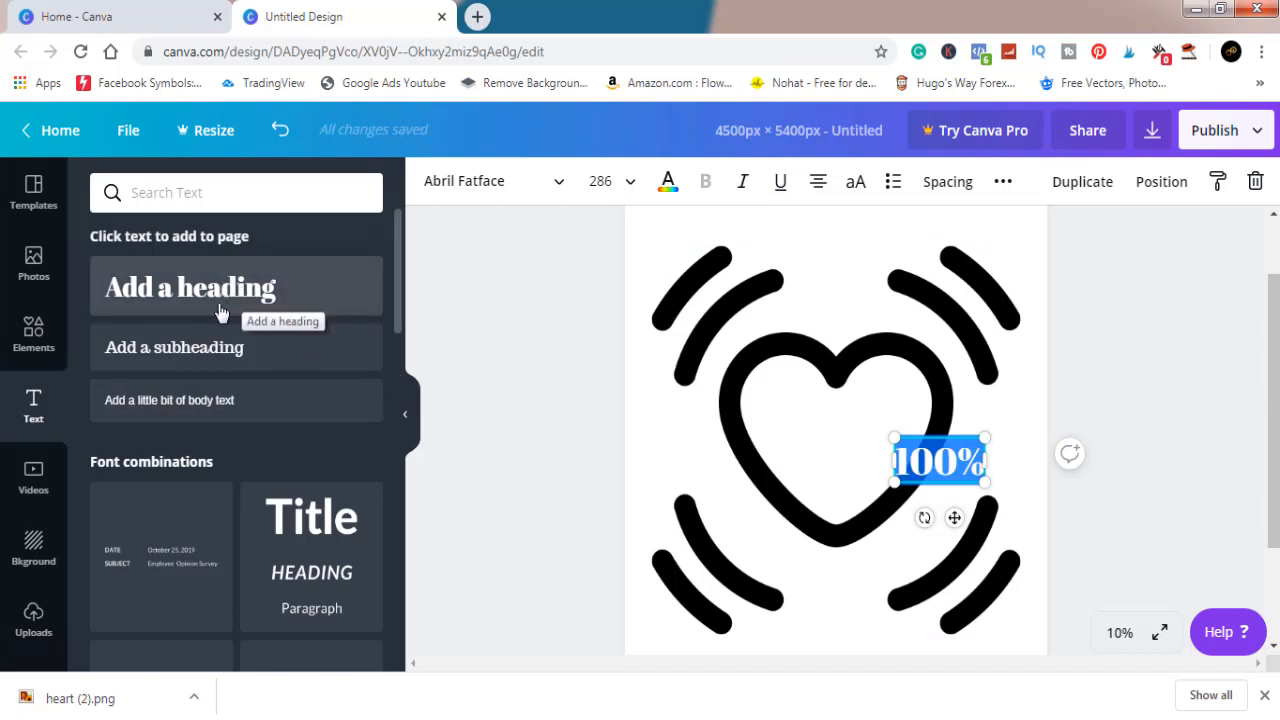
left_click(220, 348)
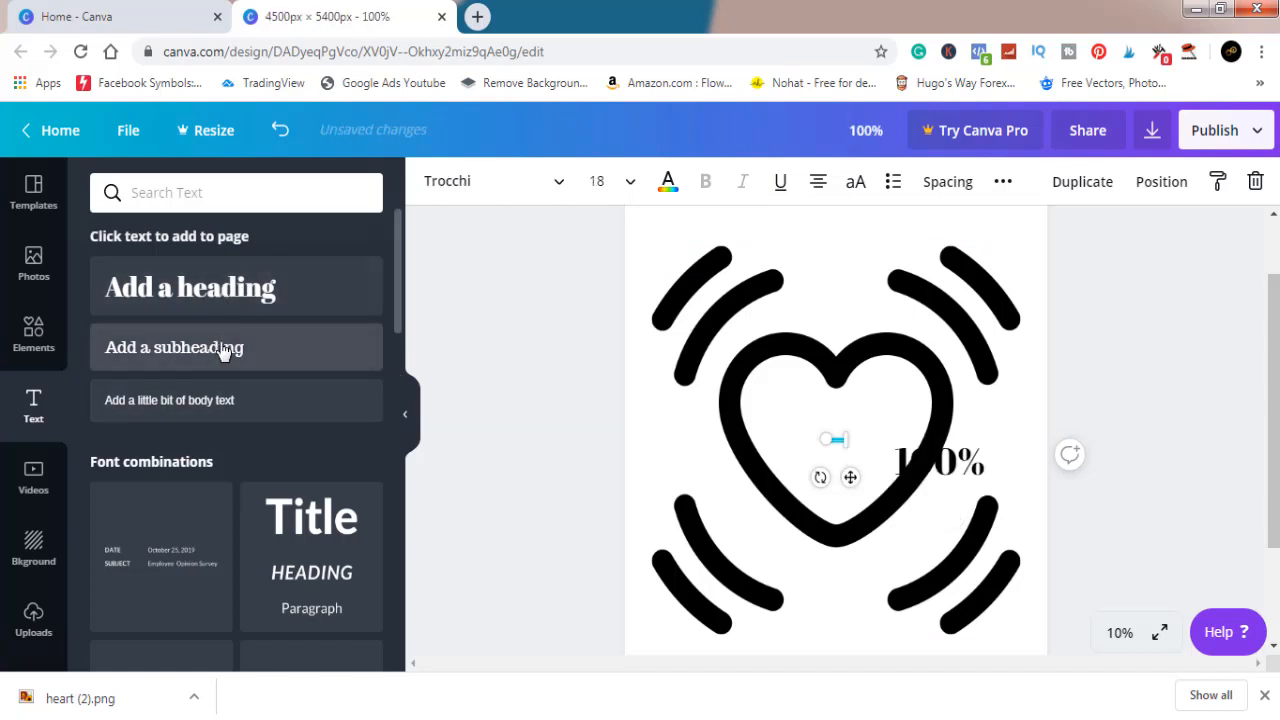
left_click(833, 442)
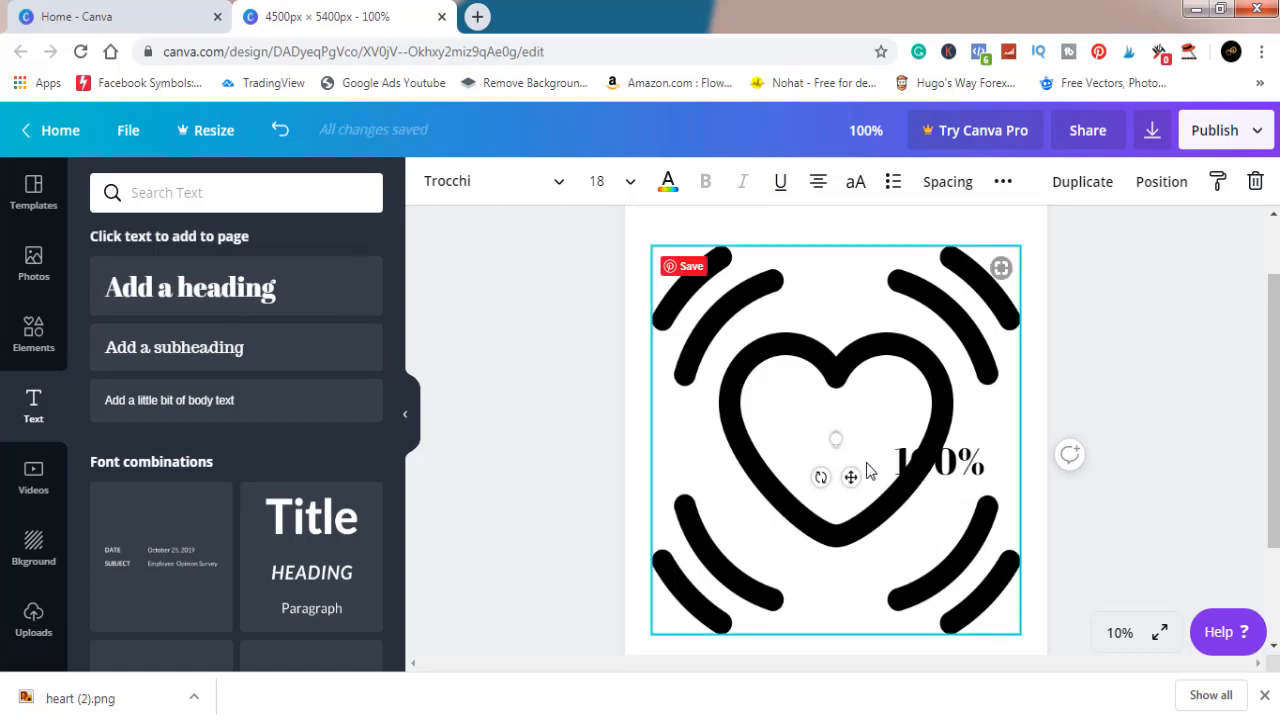
Step: Move the 100% text inside the heart outline and set its font to AC Real Adult
left_click(930, 470)
left_click_drag(950, 462, 858, 436)
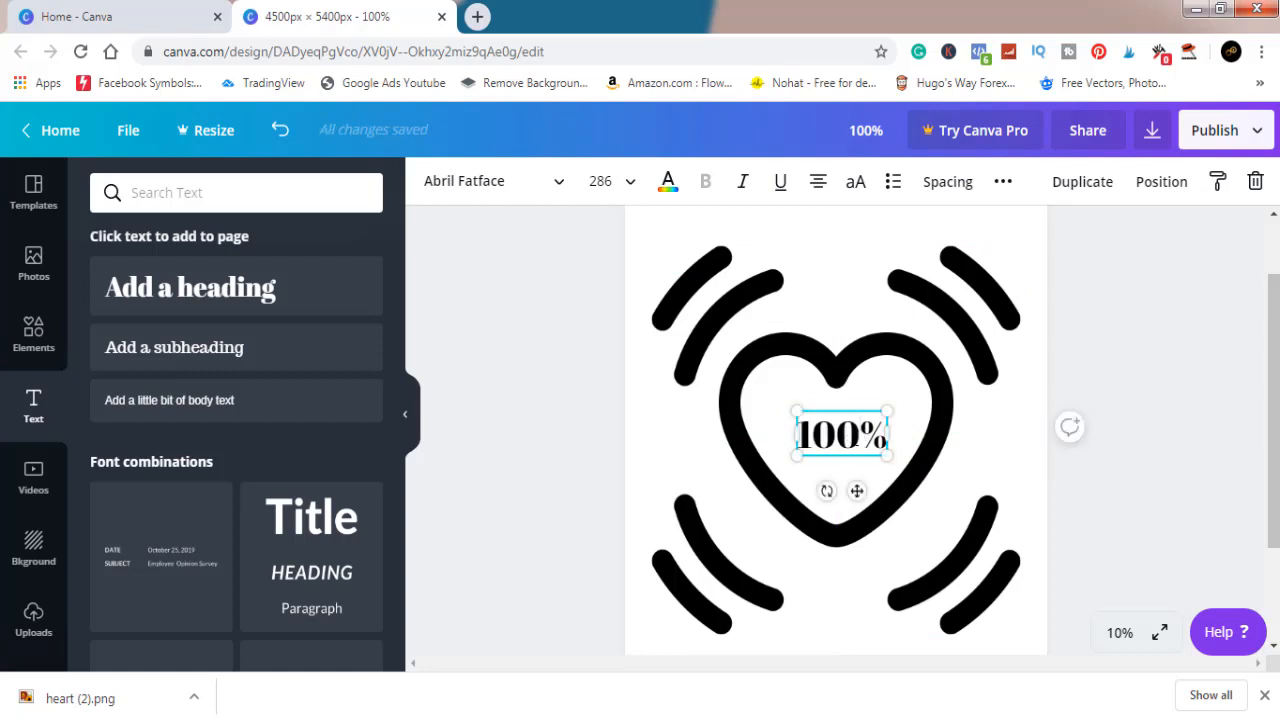
left_click(858, 438)
key("ctrl+a")
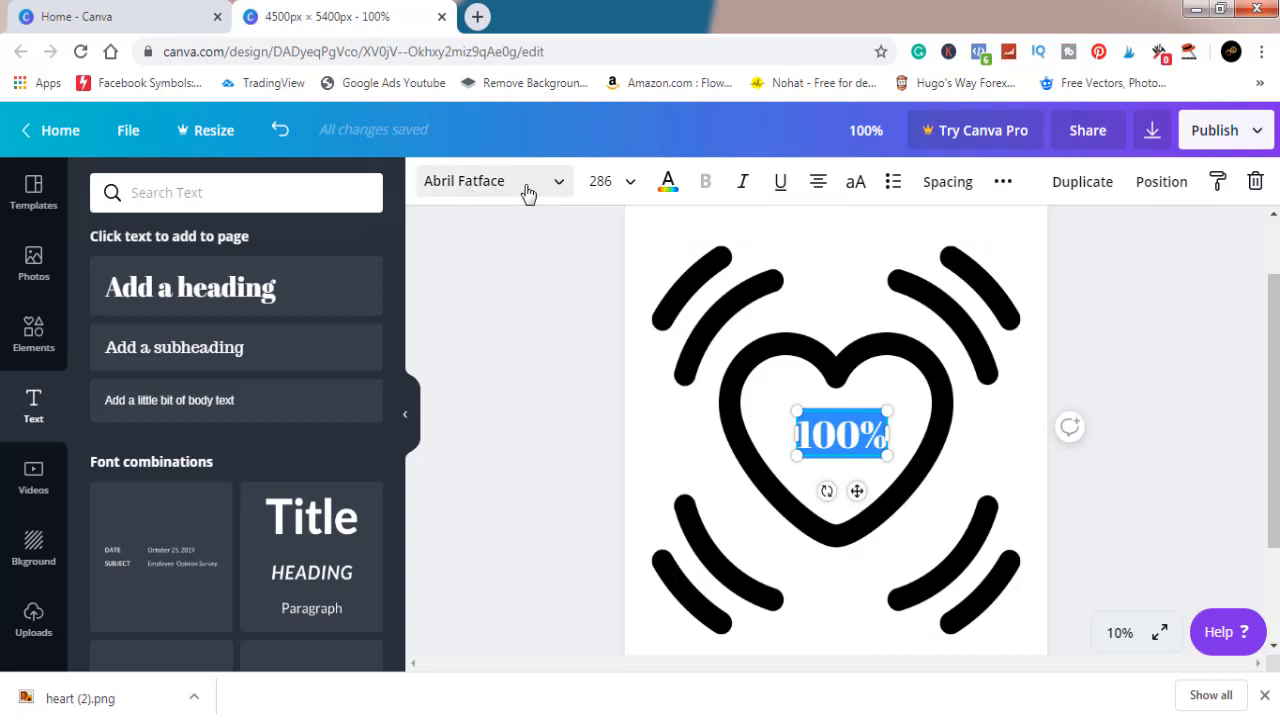
left_click(560, 190)
left_click(560, 190)
left_click(560, 190)
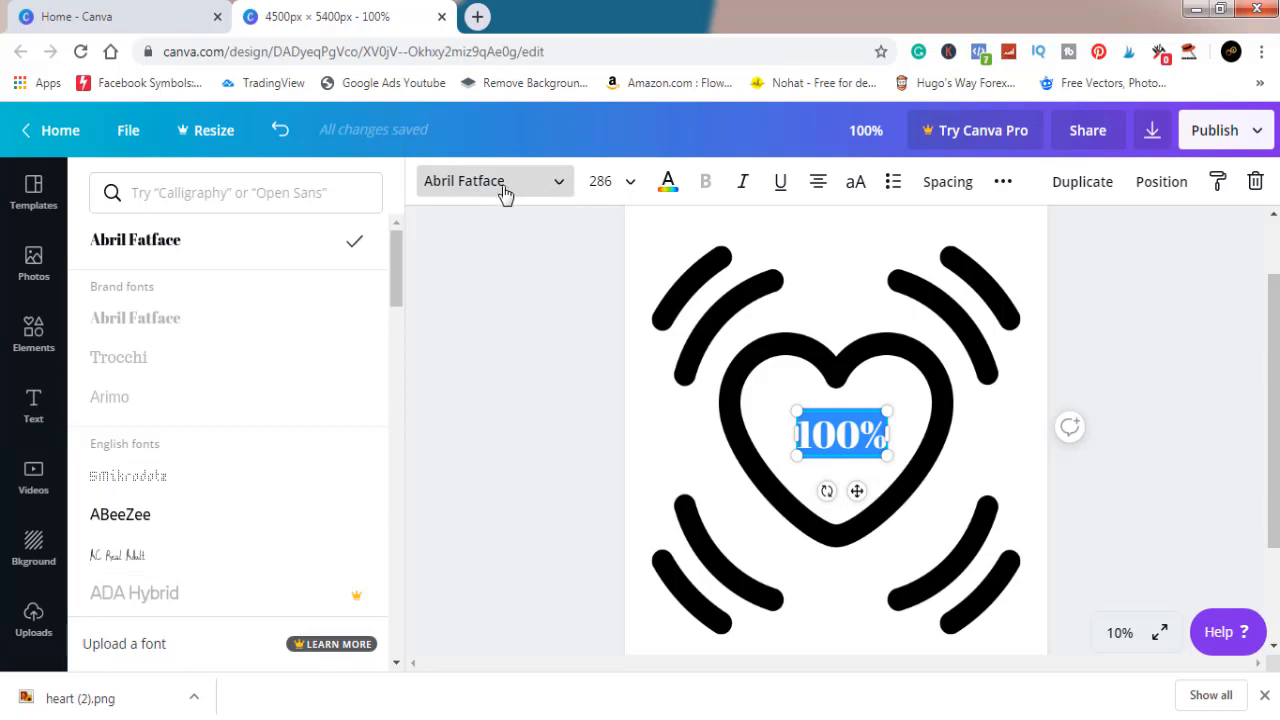
left_click(133, 558)
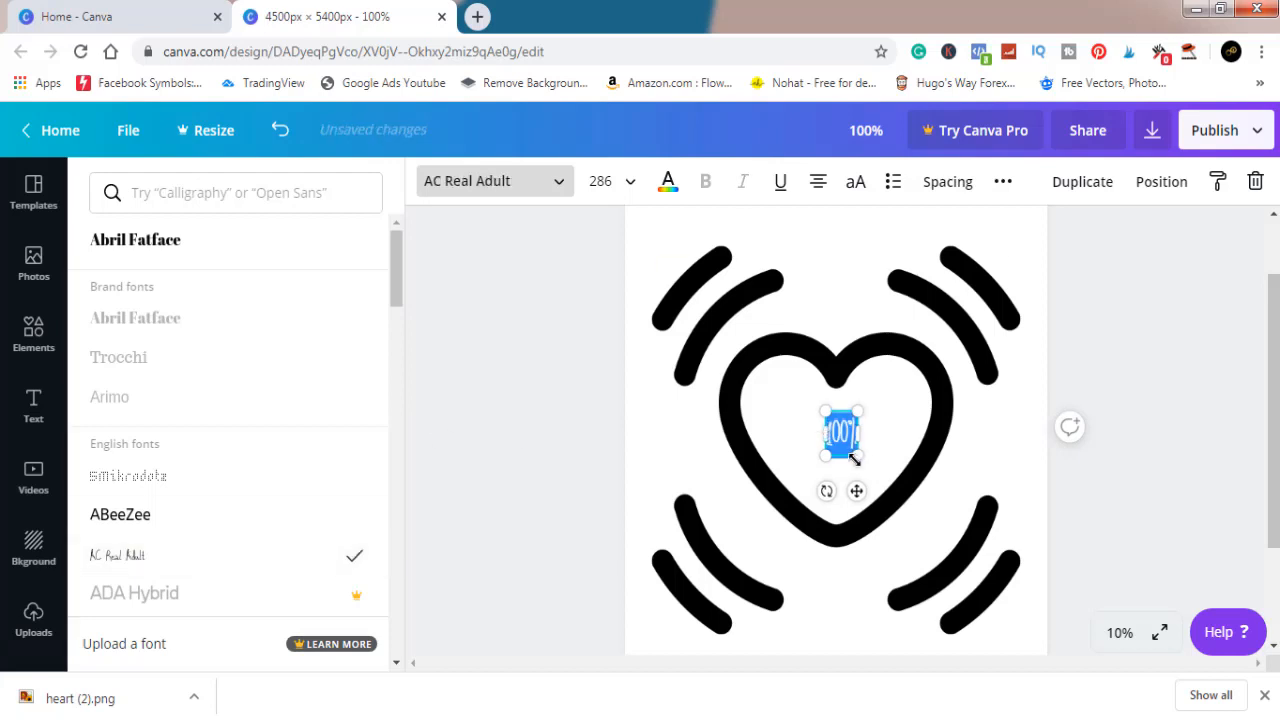
Step: Enlarge the 100% text to about size 729 and widen its text box within the heart
left_click_drag(862, 457, 895, 508)
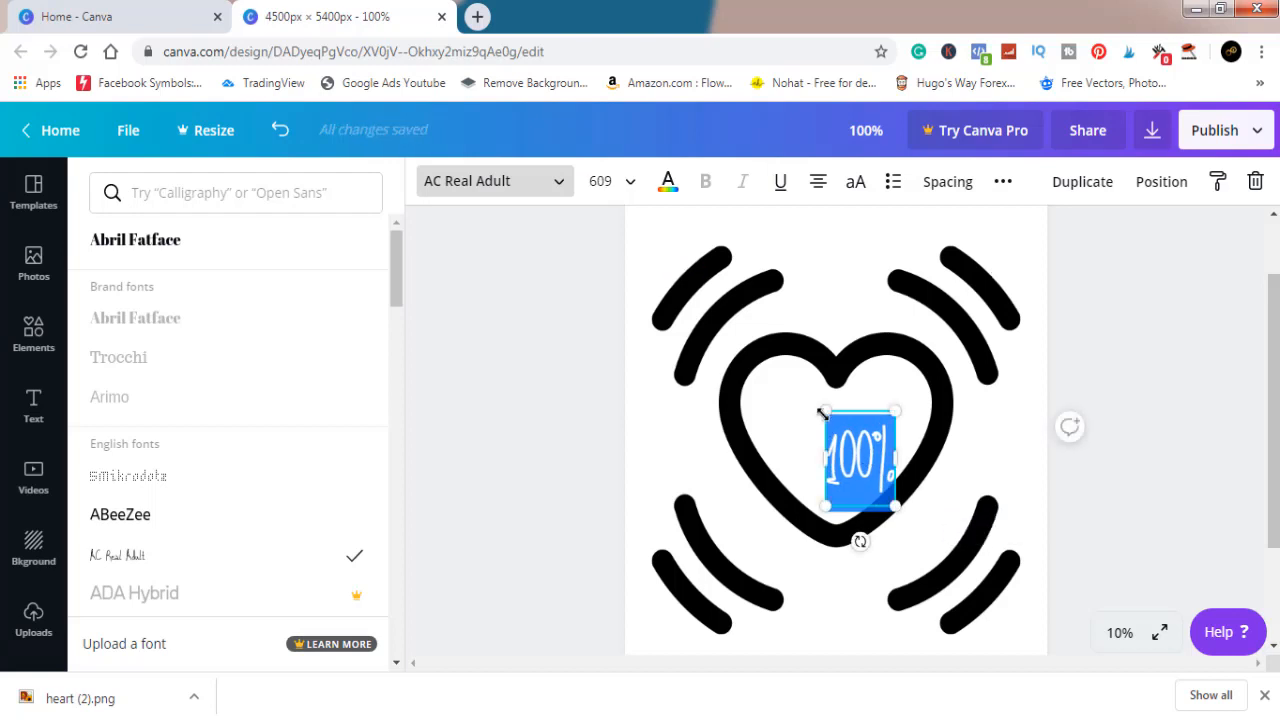
left_click_drag(821, 460, 793, 457)
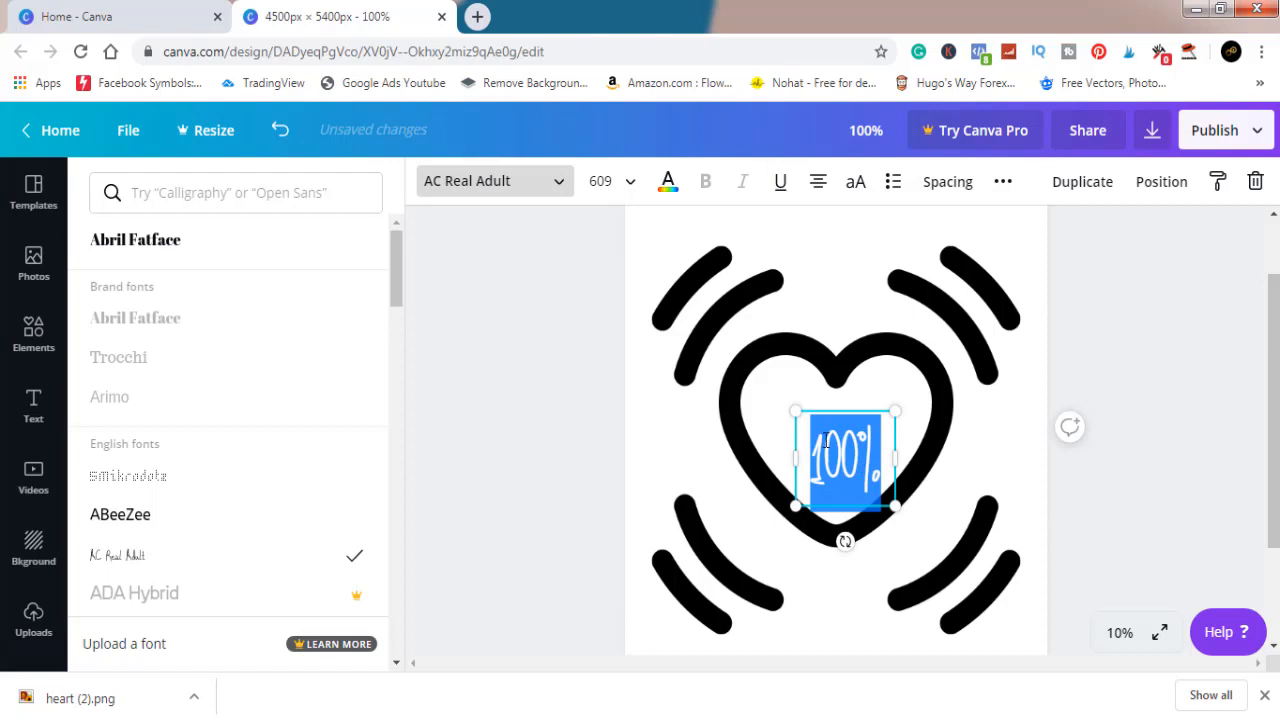
left_click_drag(795, 412, 775, 391)
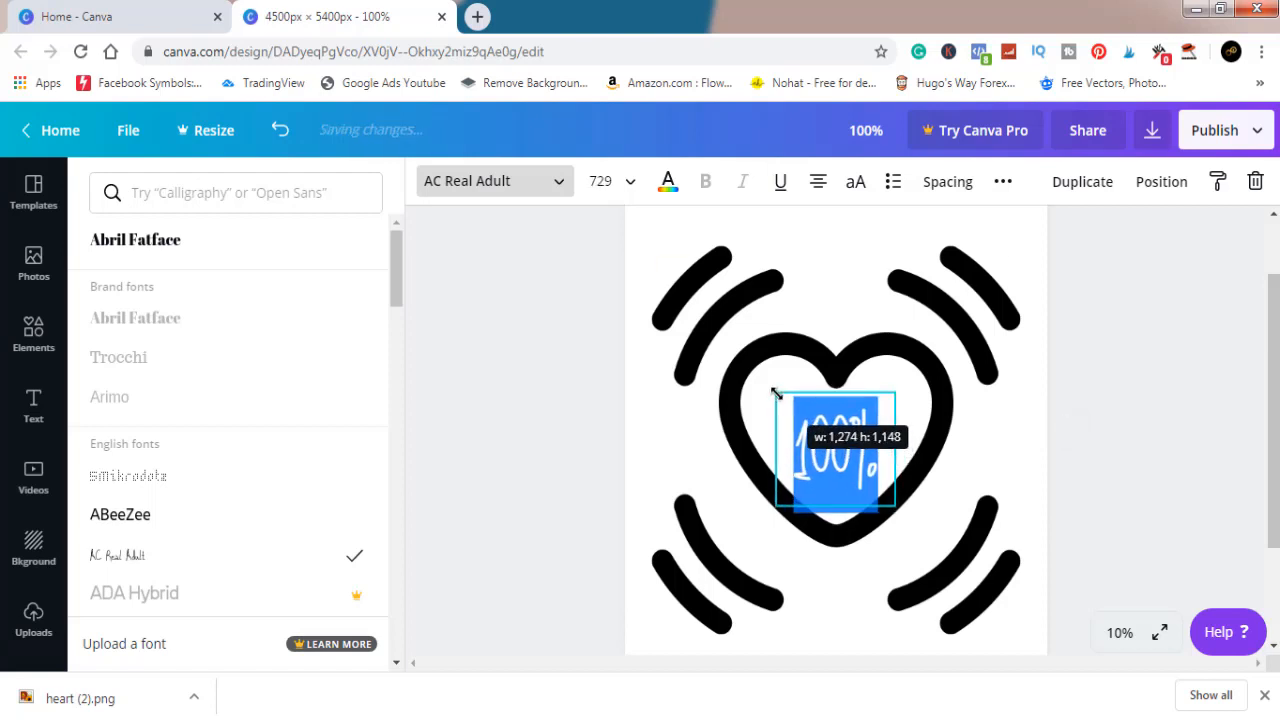
Step: Change the 100% text colour to the coral red from the default colors
left_click(668, 184)
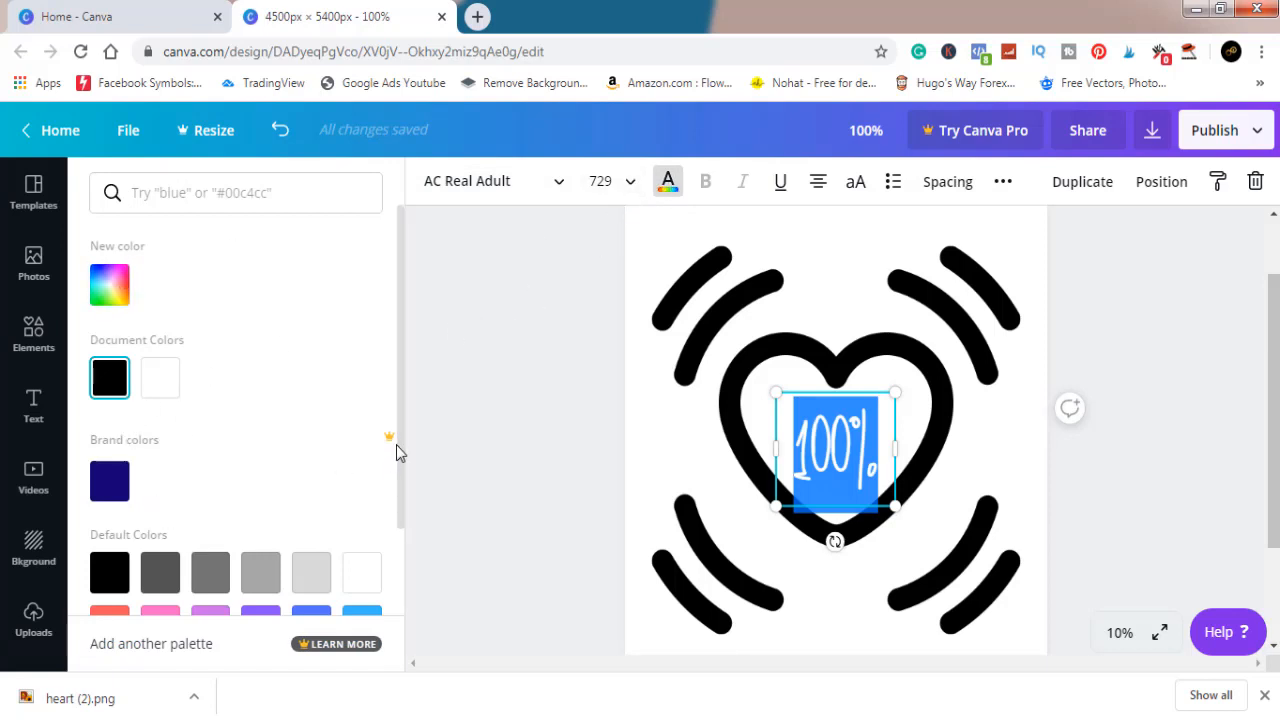
left_click_drag(399, 445, 400, 574)
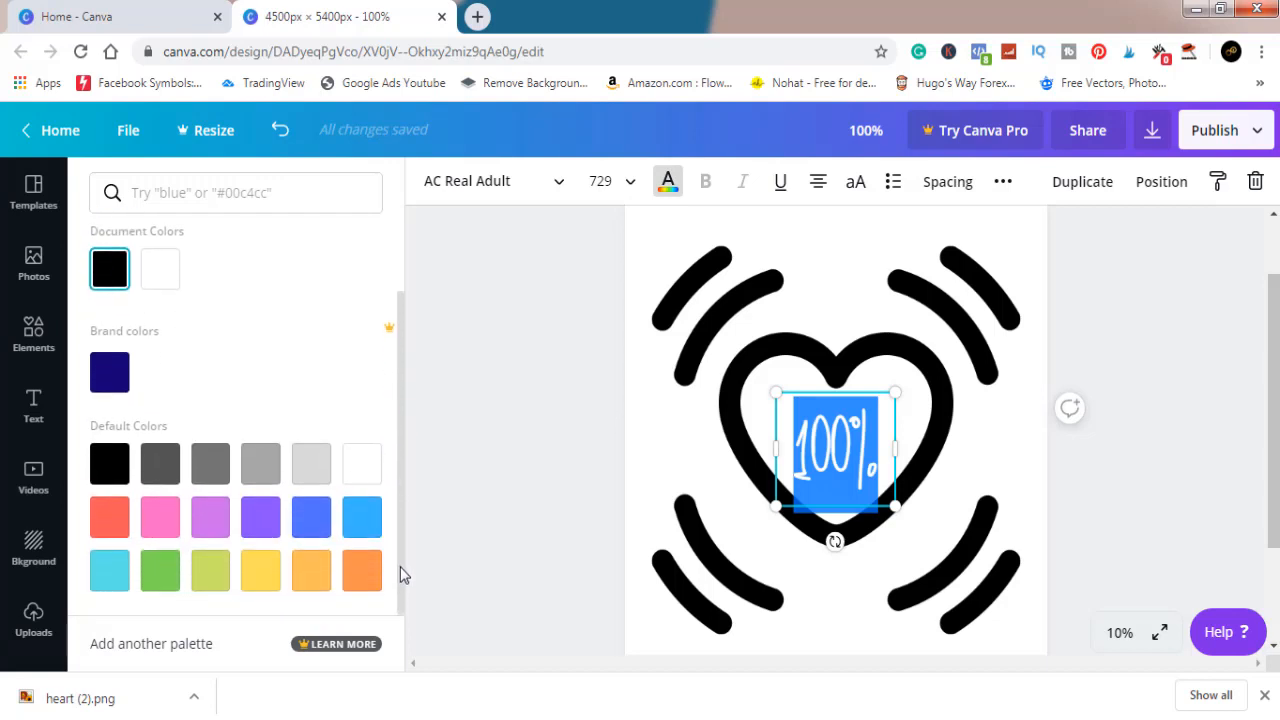
left_click(112, 526)
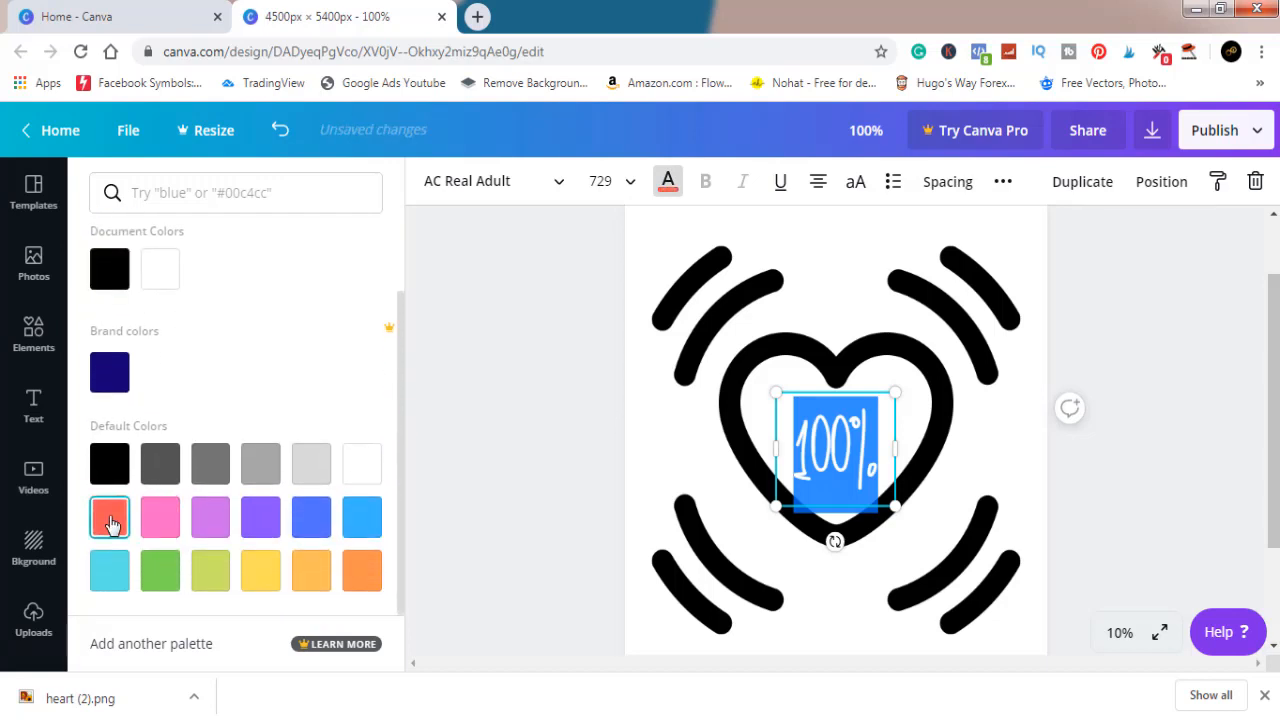
left_click(829, 450)
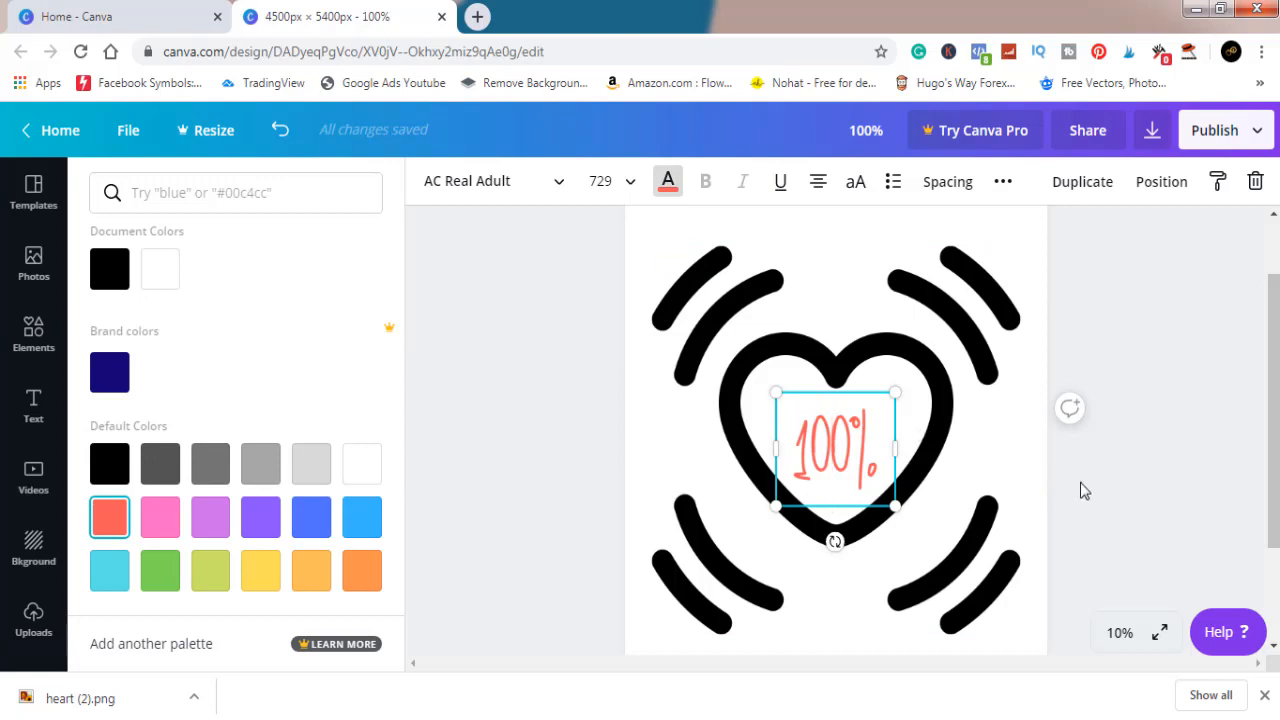
key("Escape")
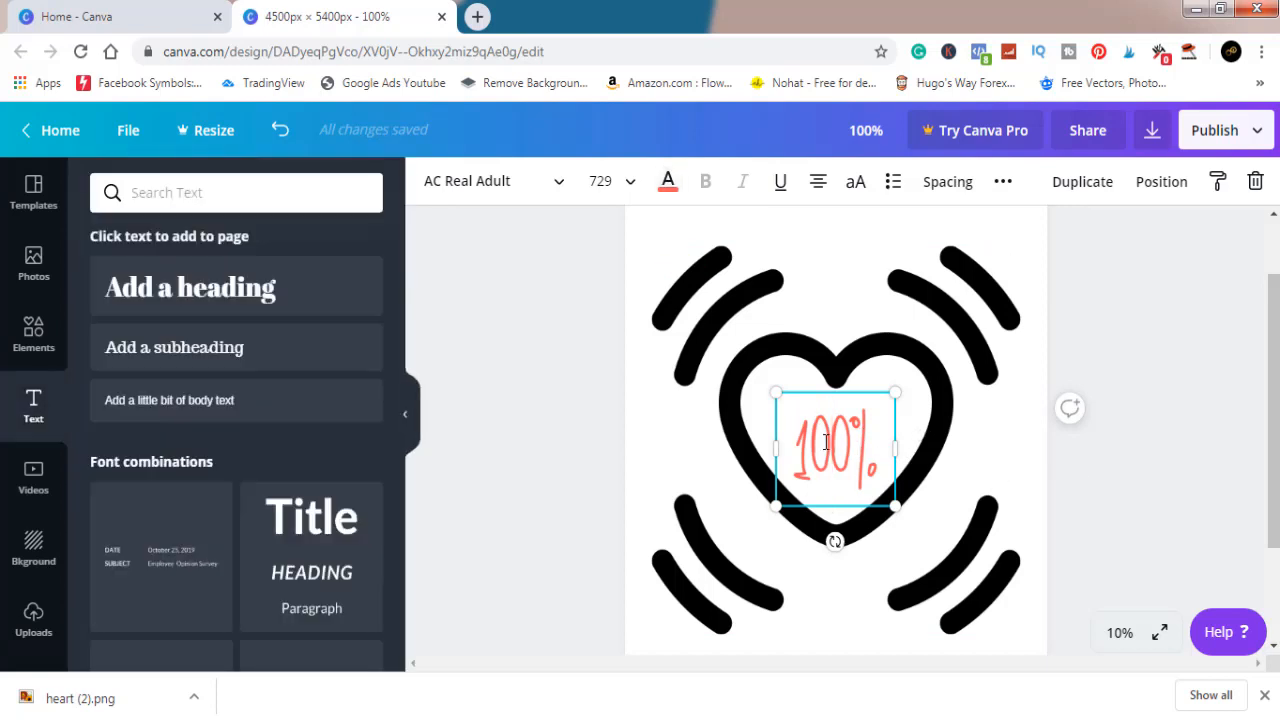
Step: Enlarge the 100% text to about size 891, centre it inside the heart, and deselect it
left_click(954, 494)
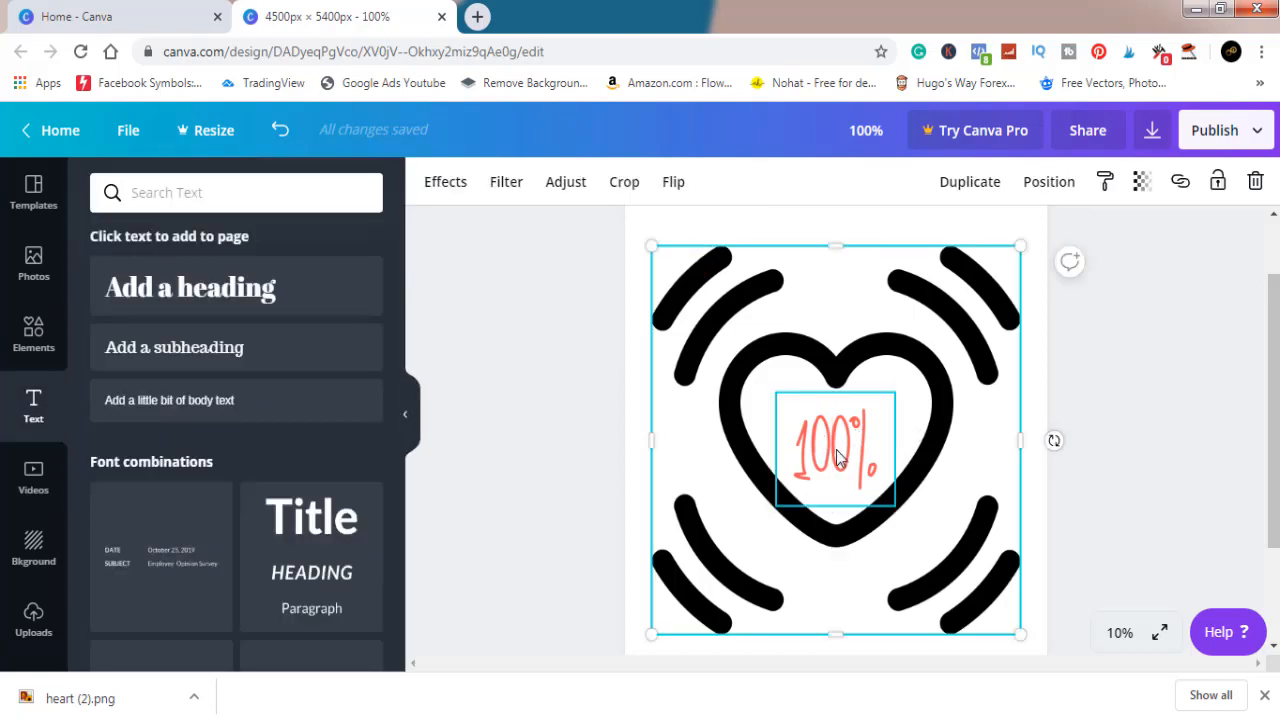
left_click(838, 456)
left_click_drag(838, 456, 838, 438)
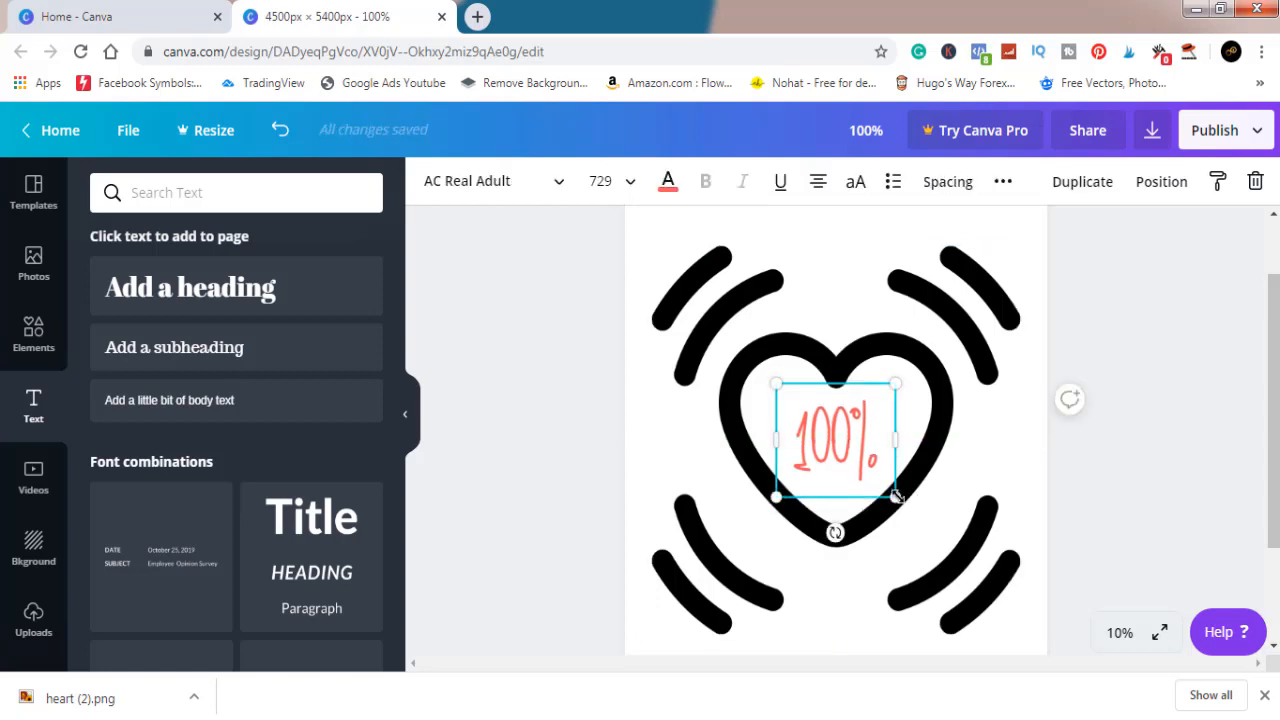
left_click_drag(898, 499, 923, 523)
left_click_drag(851, 441, 844, 428)
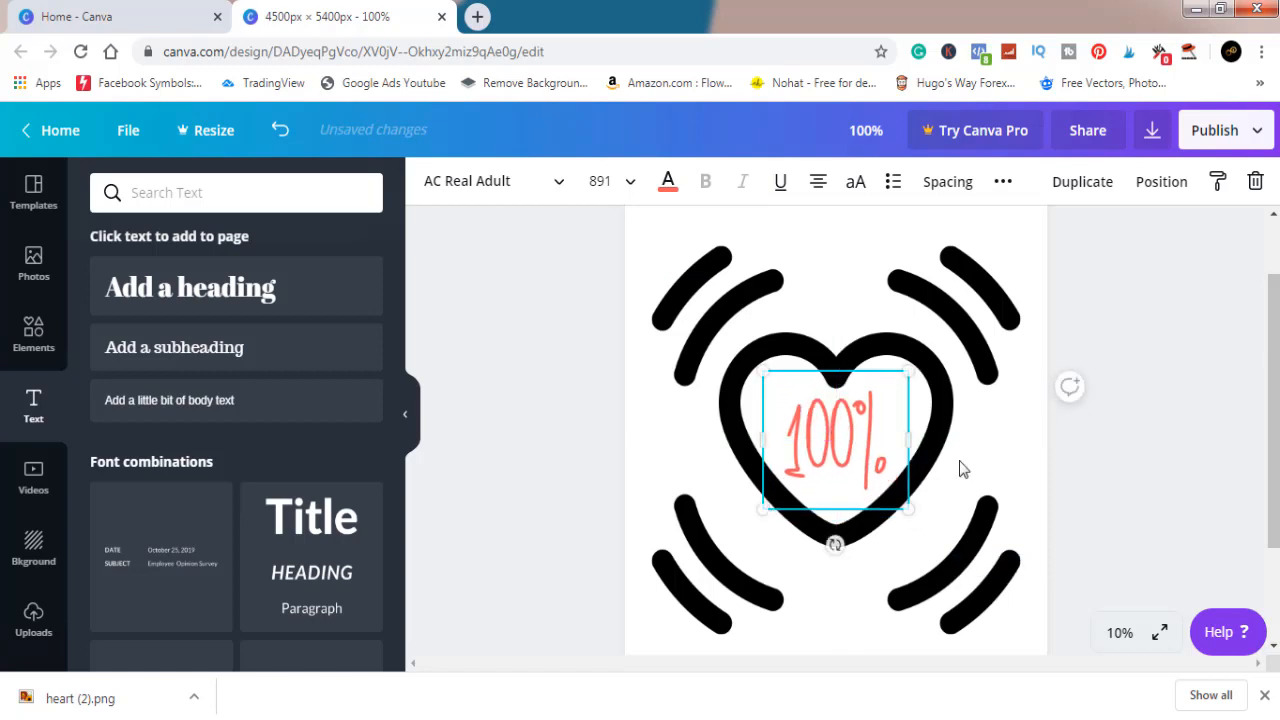
left_click(1150, 476)
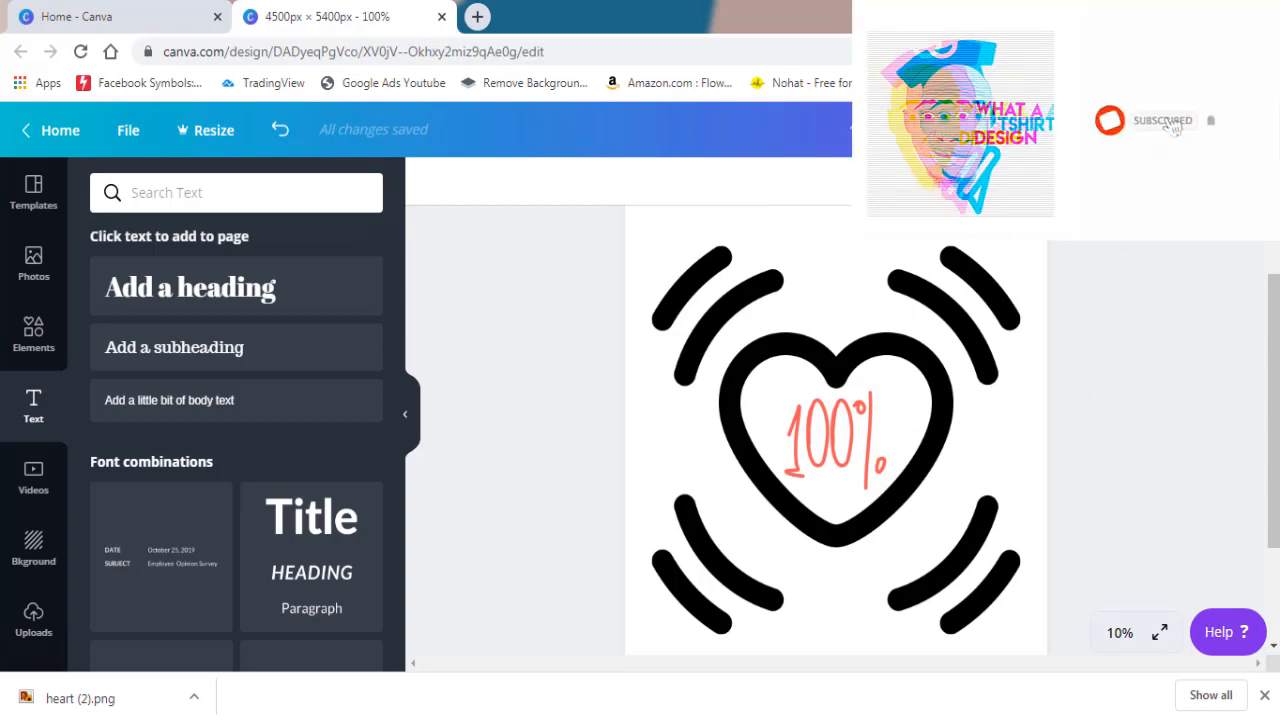
Step: Try to enable a transparent background for the PNG download, then dismiss the Canva Pro trial offer
left_click(1190, 130)
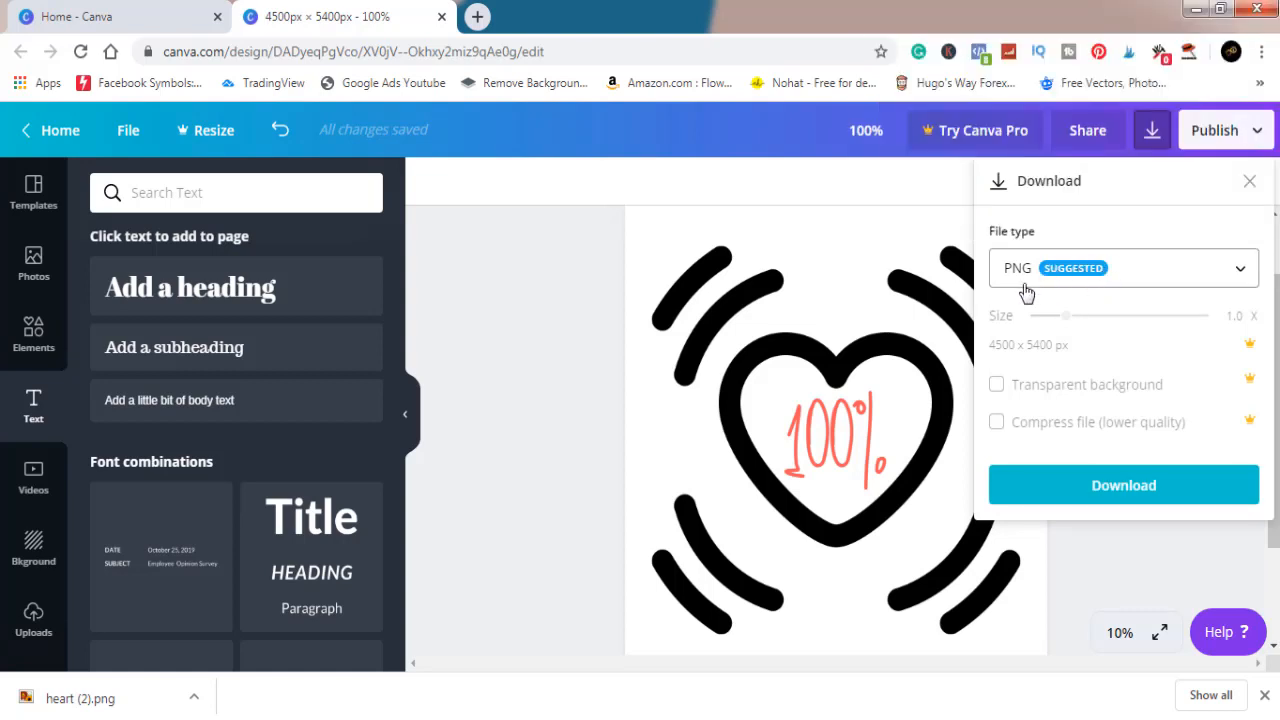
left_click(1130, 391)
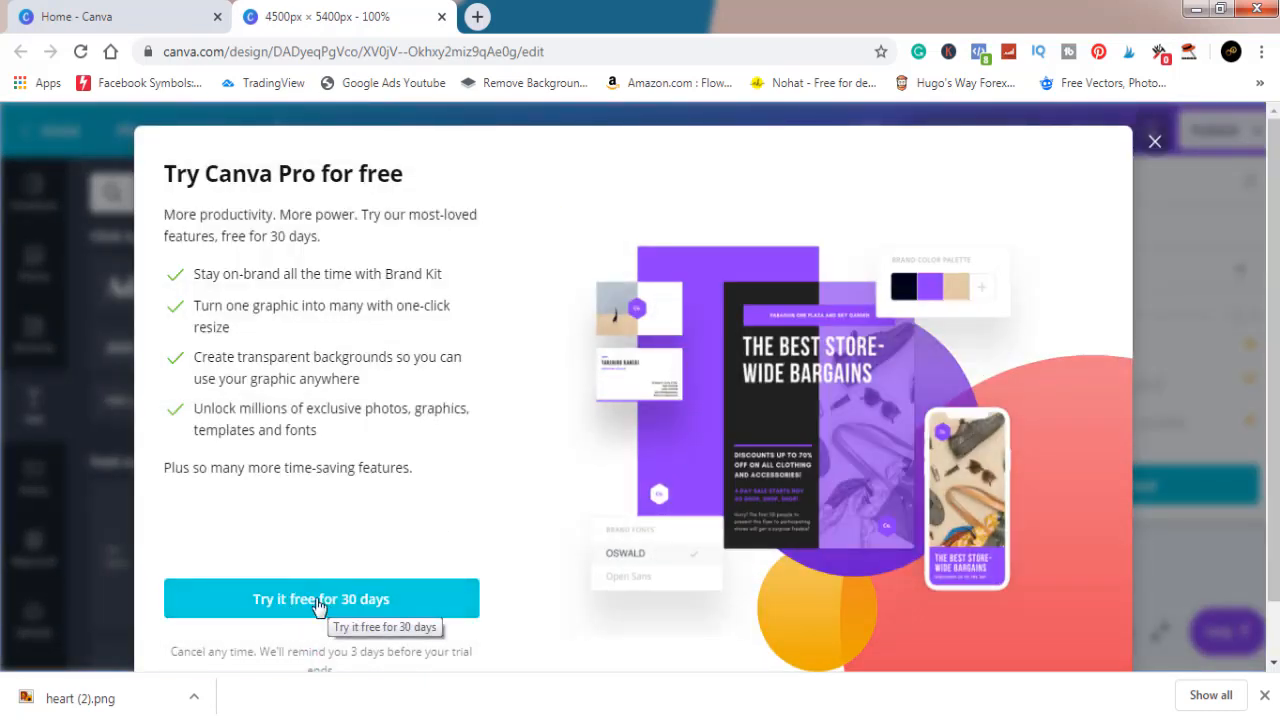
left_click(1155, 143)
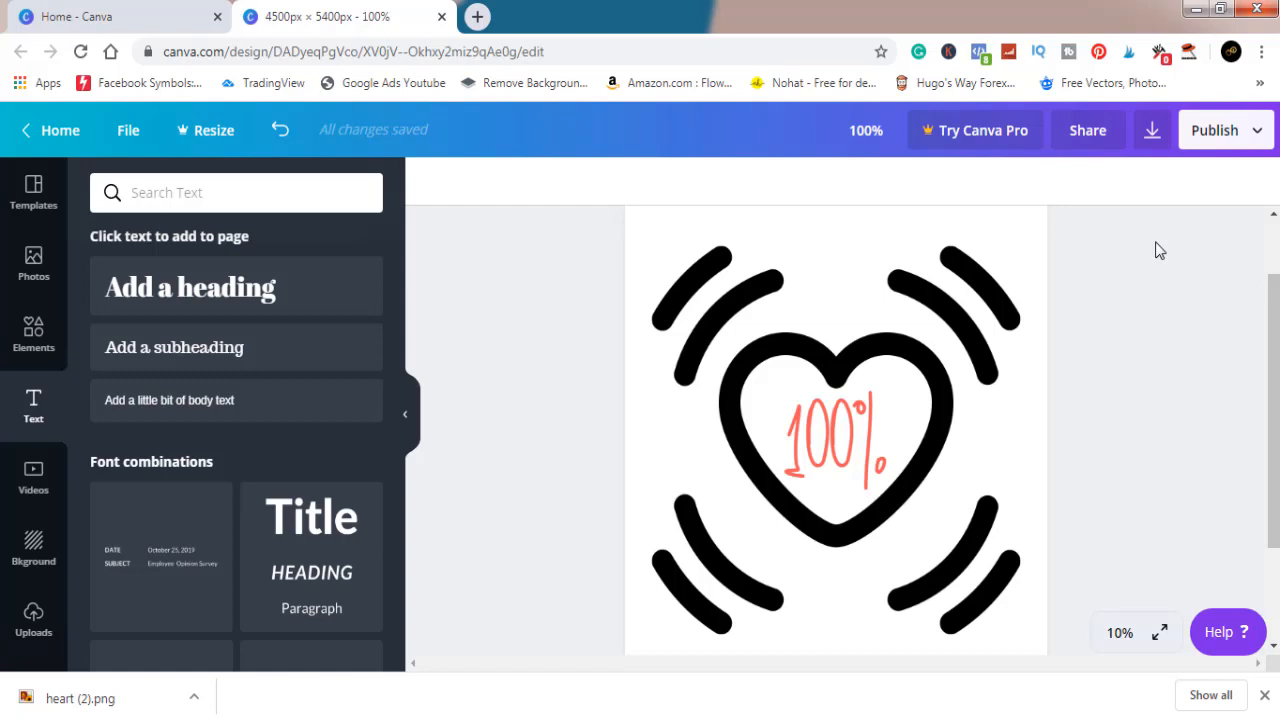
Step: Download the 4500 x 5400 px design as a PNG with the standard background and close the referral dialog
left_click(1153, 136)
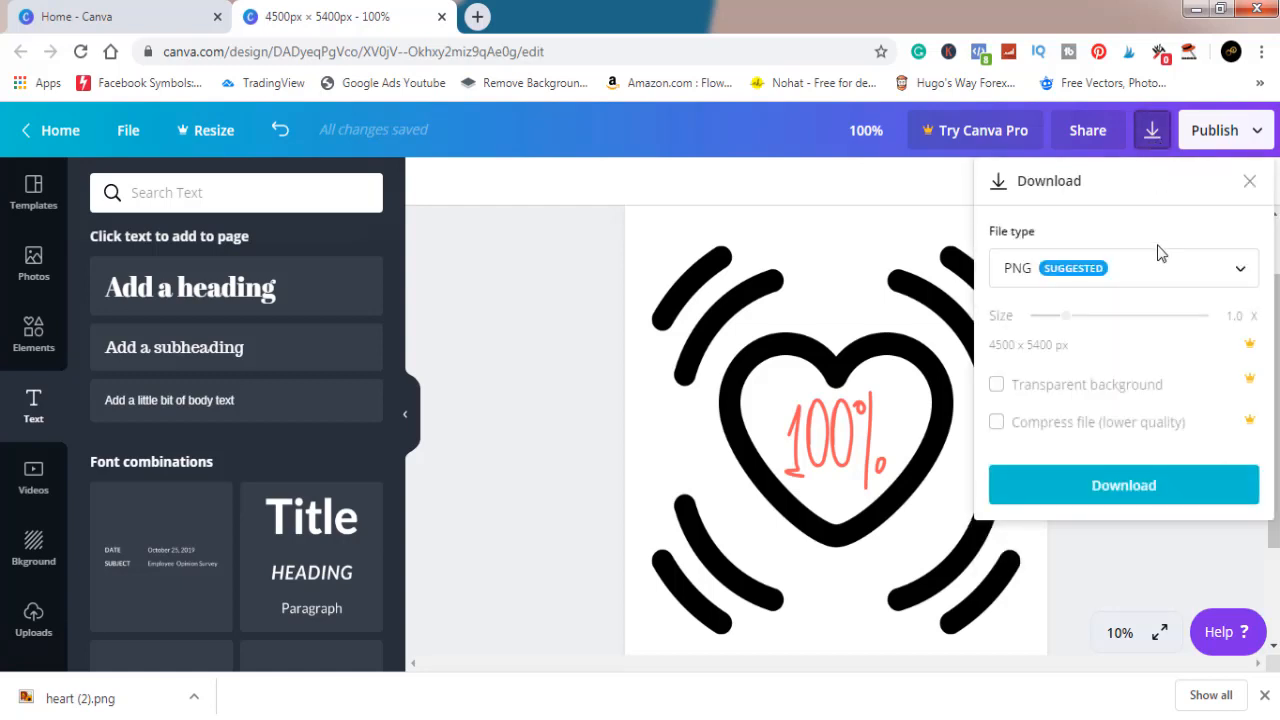
left_click(1166, 488)
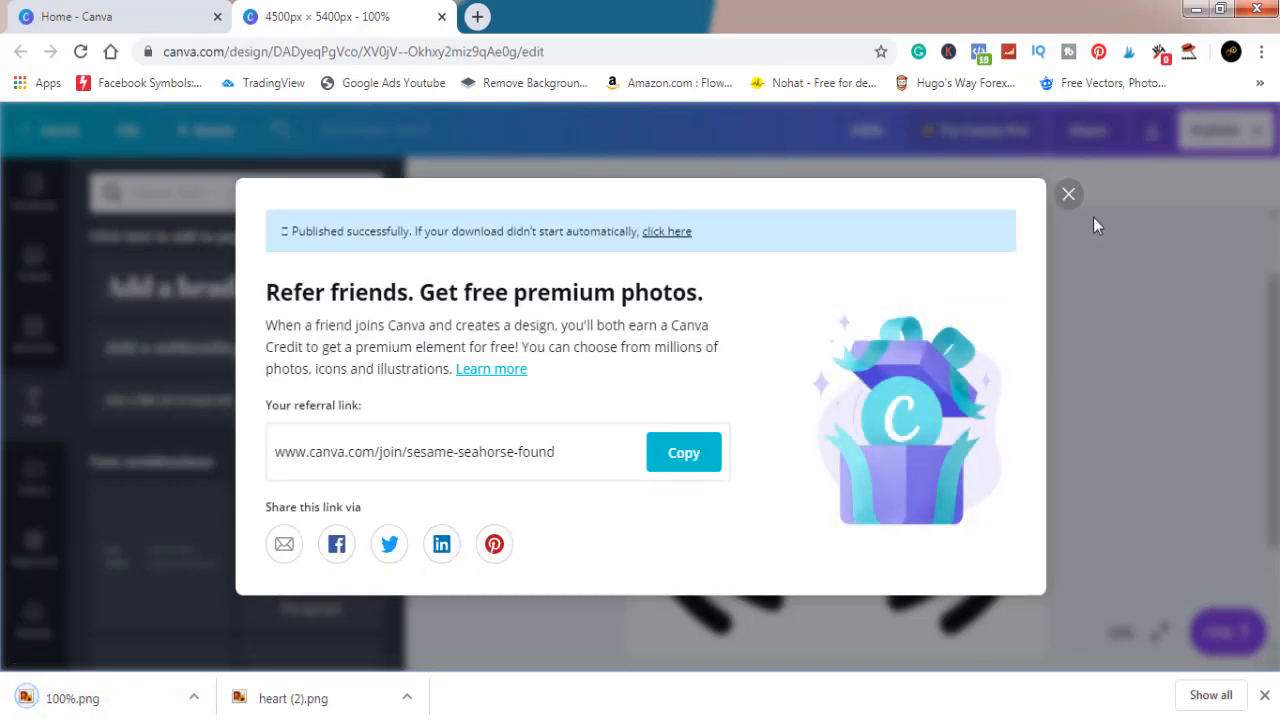
left_click(1067, 194)
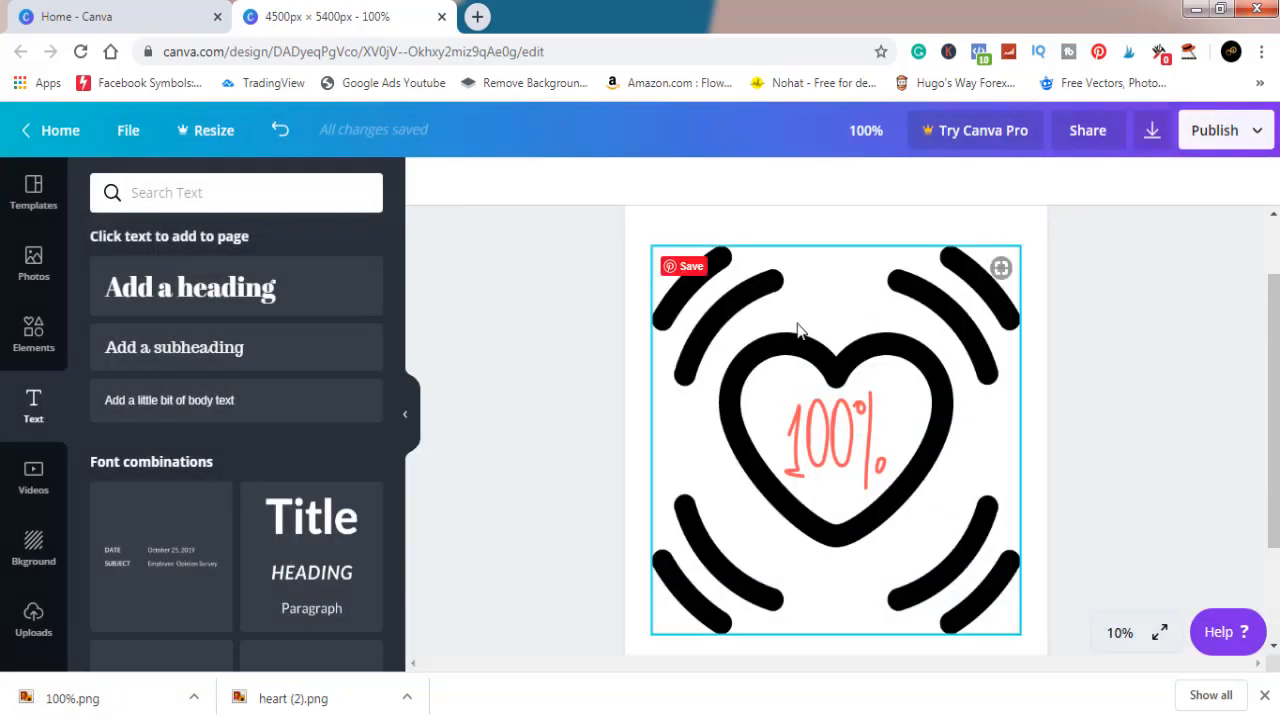
Step: Show the downloaded 100% image in its folder, open it to check the design, and close the viewer
left_click(195, 703)
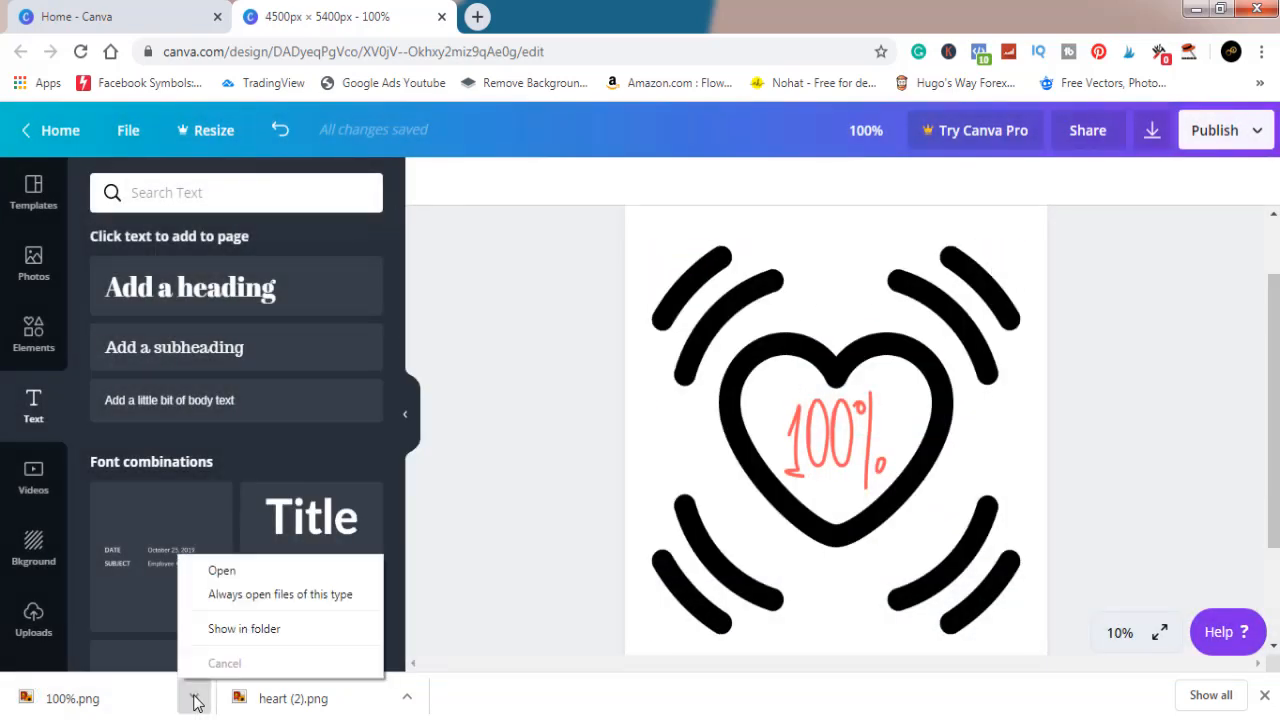
left_click(241, 624)
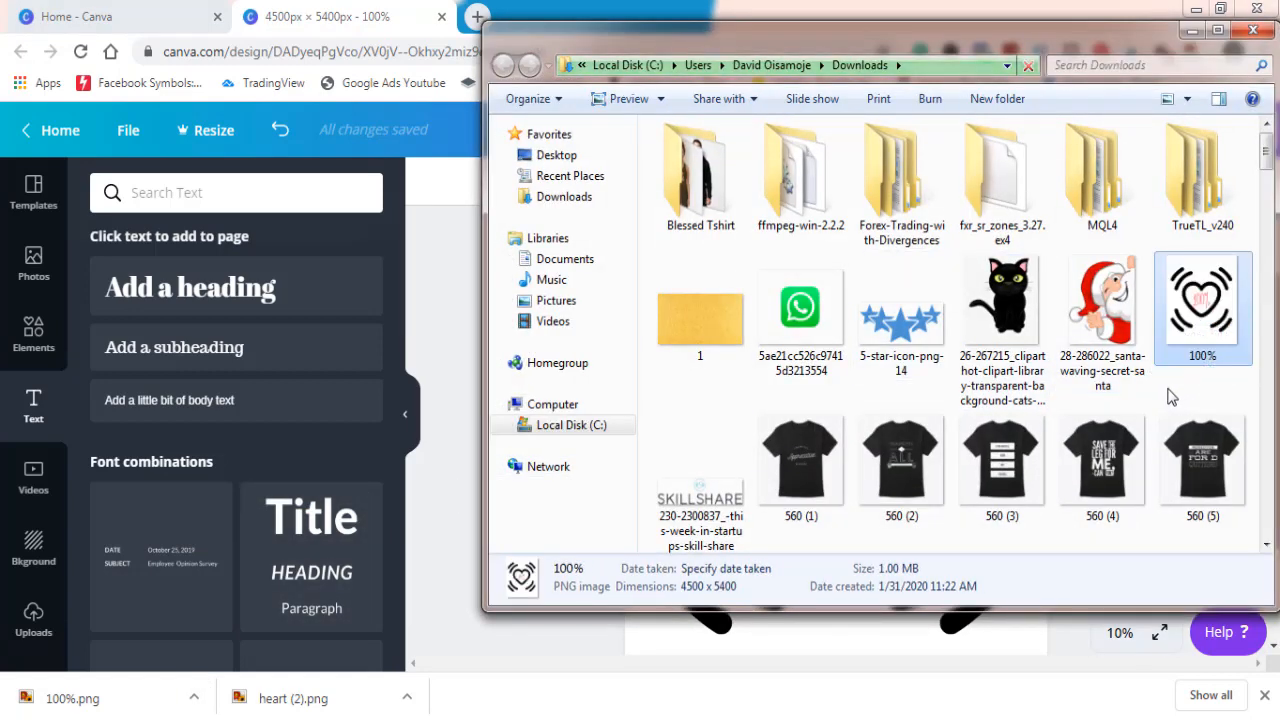
double_click(1203, 305)
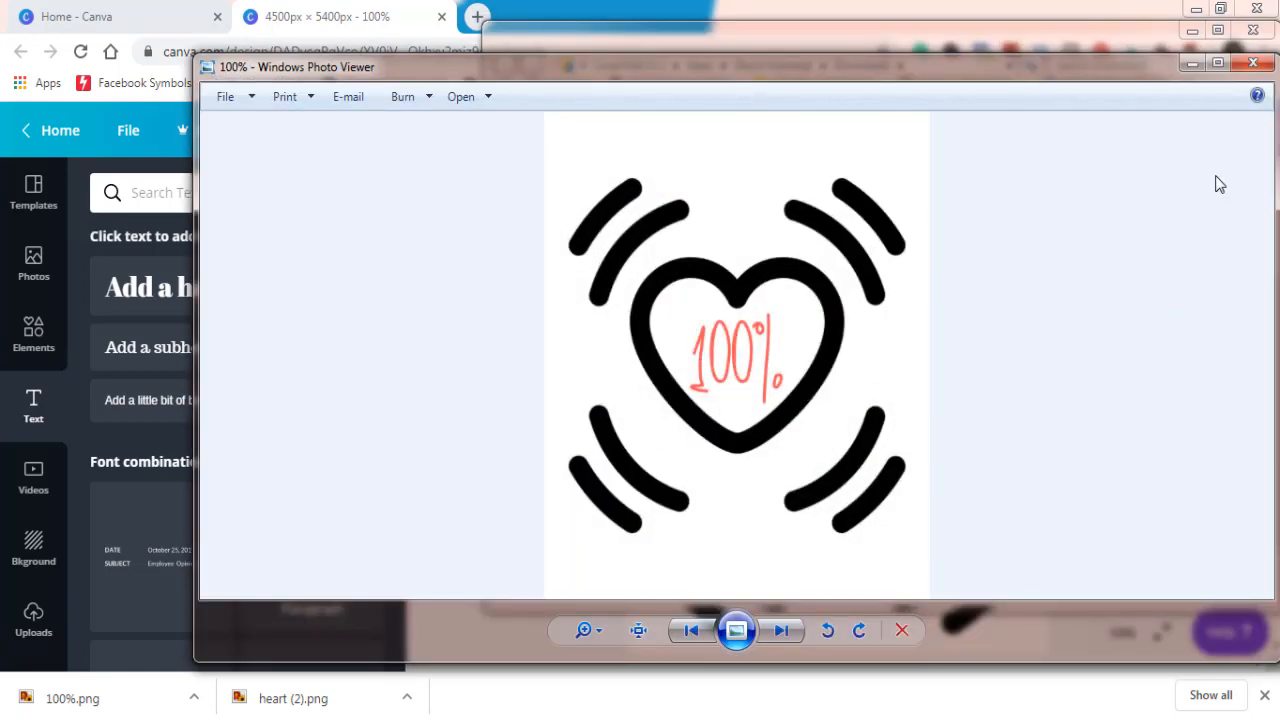
left_click(1253, 66)
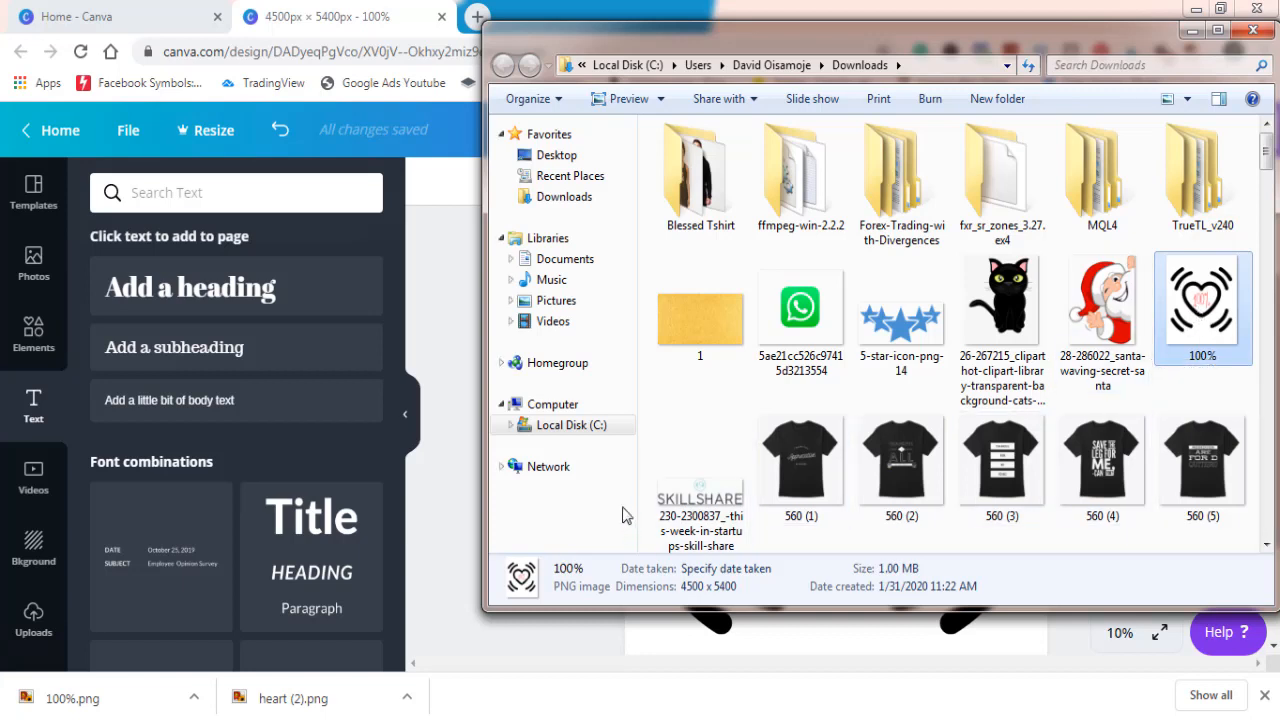
left_click(708, 718)
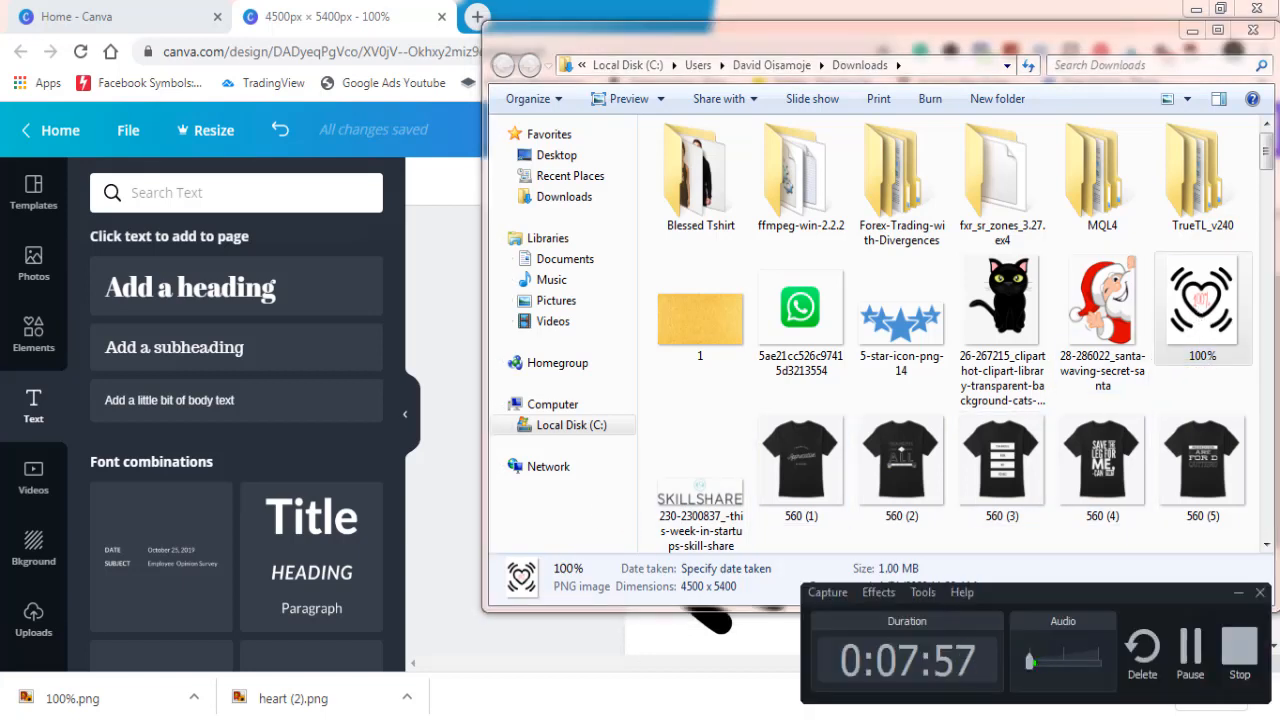
Step: Open the "New tshirt mockup on hunger" PSD from the MOckUps folder of the Pictures library in Photoshop
left_click(740, 718)
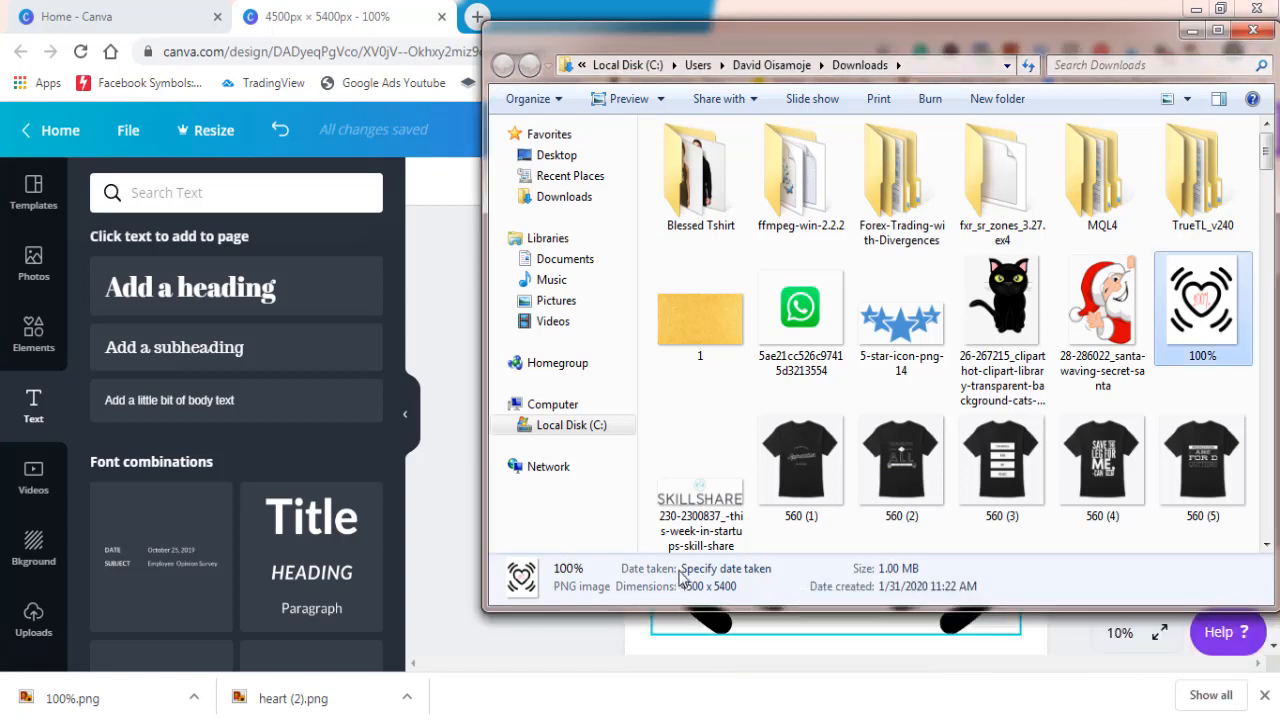
left_click(568, 302)
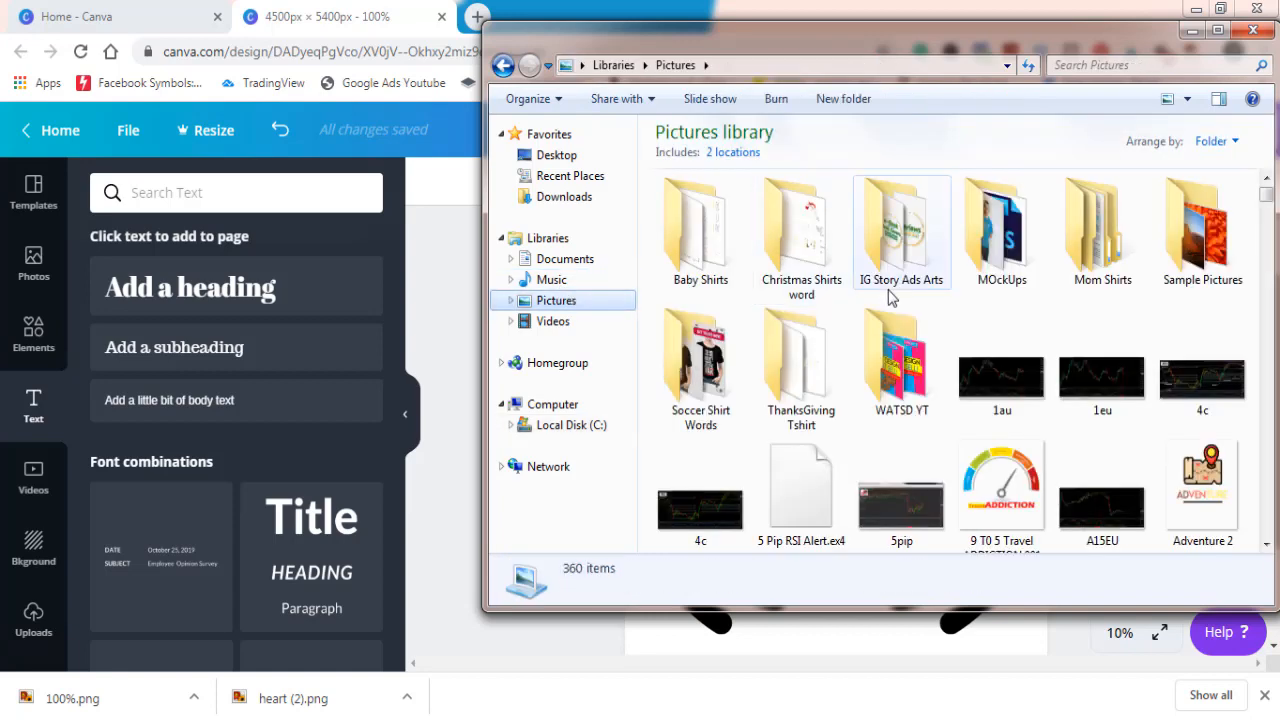
double_click(1010, 248)
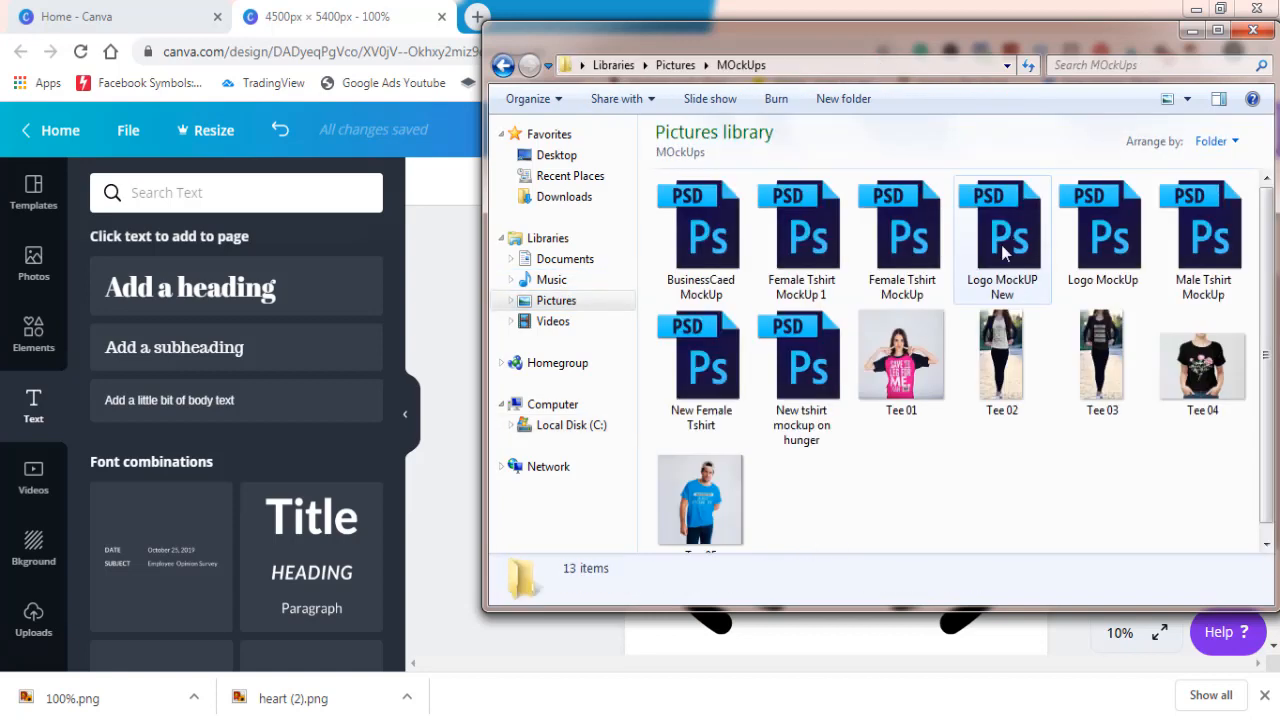
left_click(797, 368)
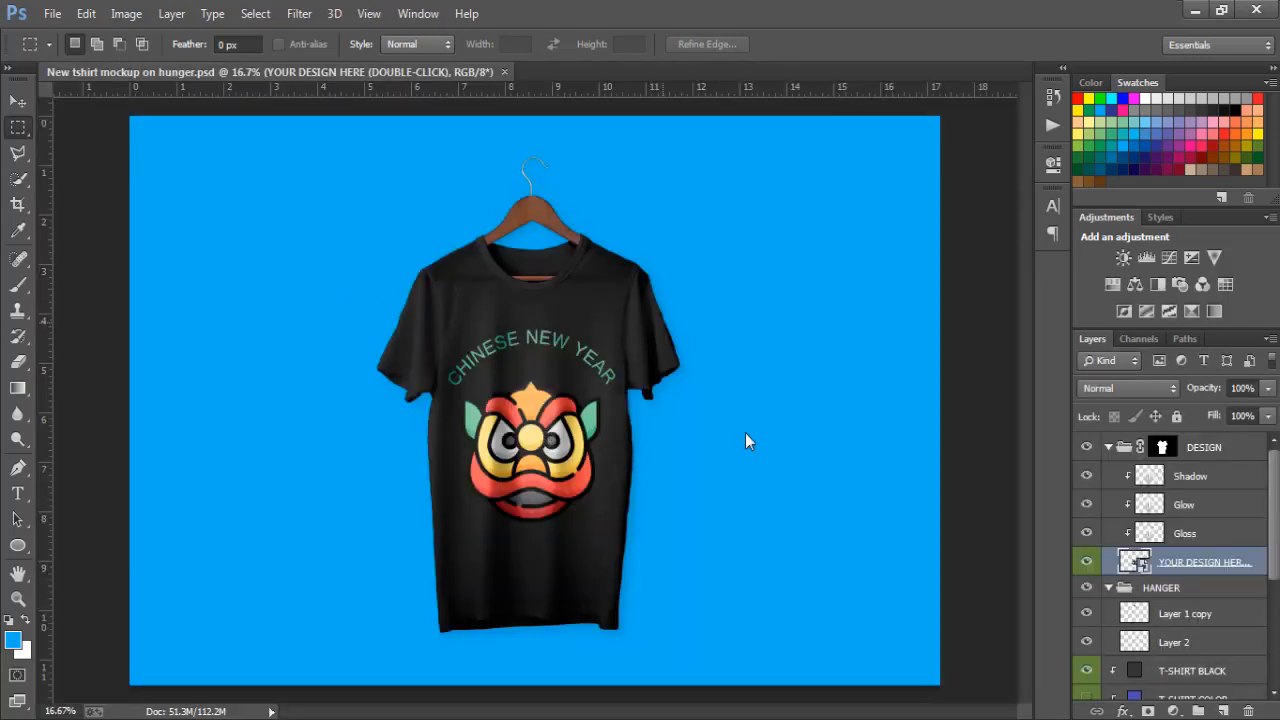
Step: Check the YOUR DESIGN HERE layer by toggling its visibility, then open its smart object and delete the Chi layer
left_click(1087, 563)
left_click(1087, 563)
double_click(1133, 563)
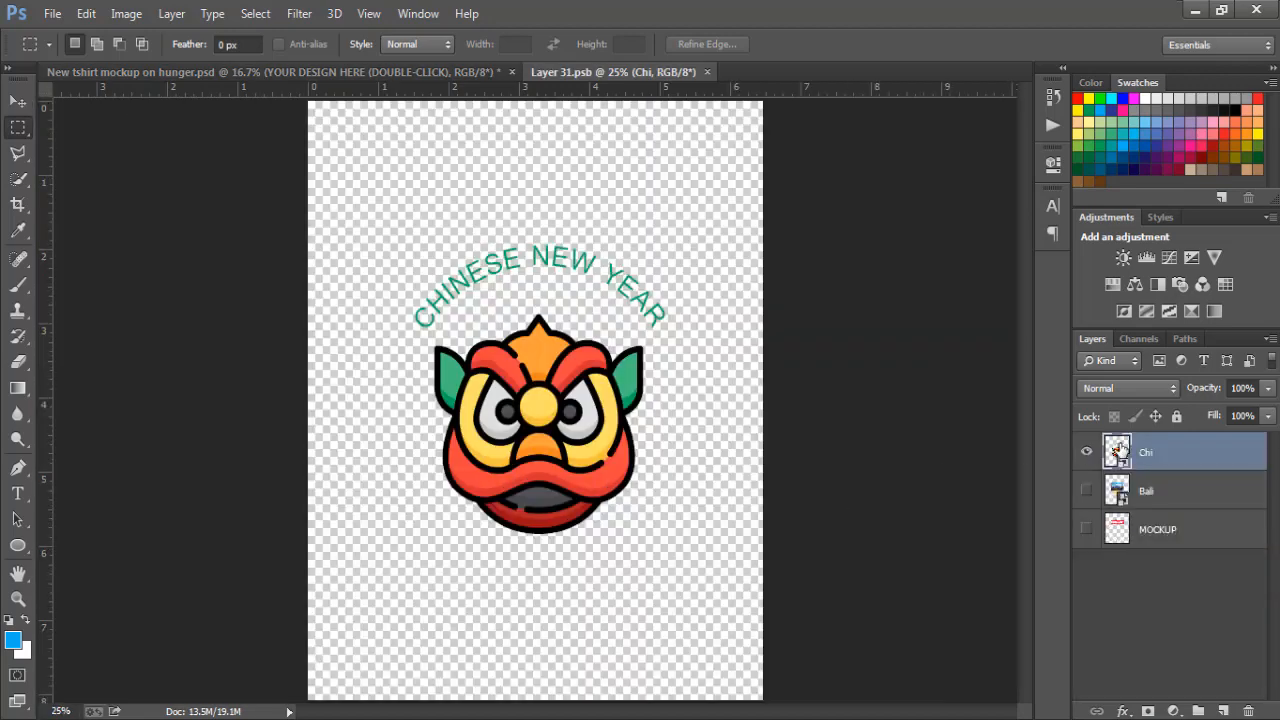
key("Delete")
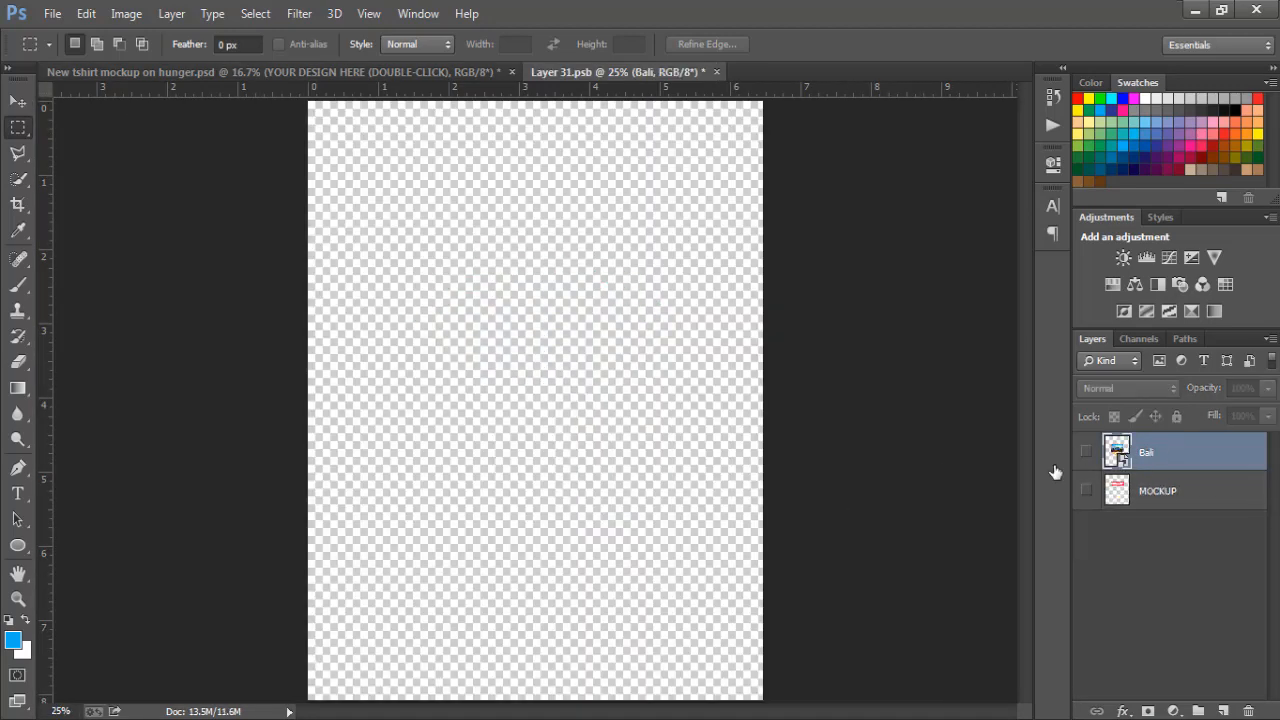
Step: Place the 100% image from the Downloads folder into Layer 31.psb, scaled proportionally about its centre to about 8.5%
key("alt+Tab")
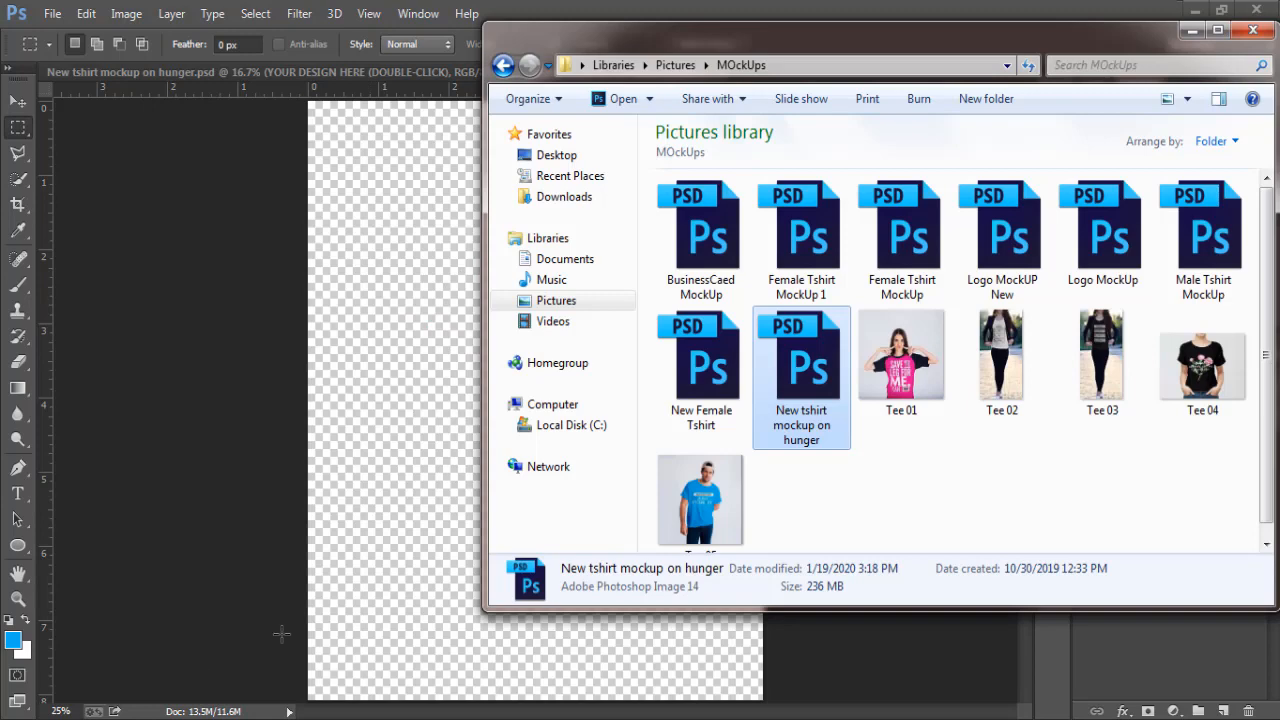
left_click(562, 200)
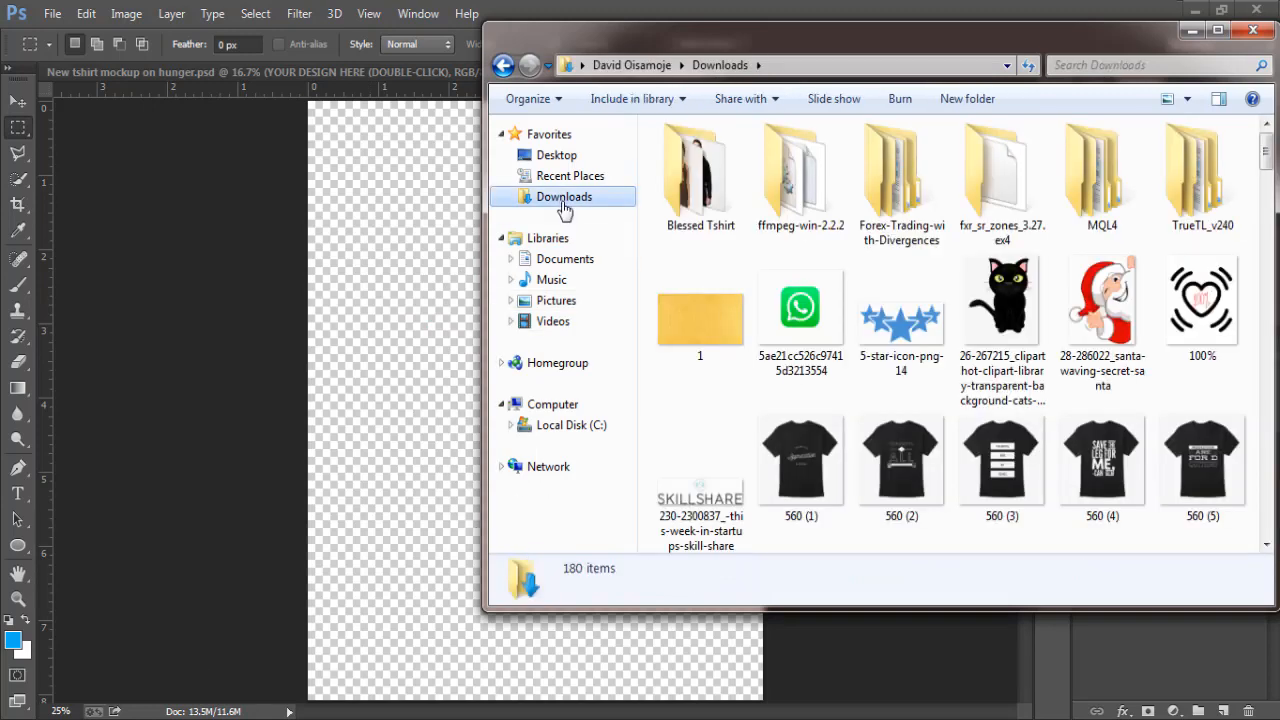
left_click(1200, 304)
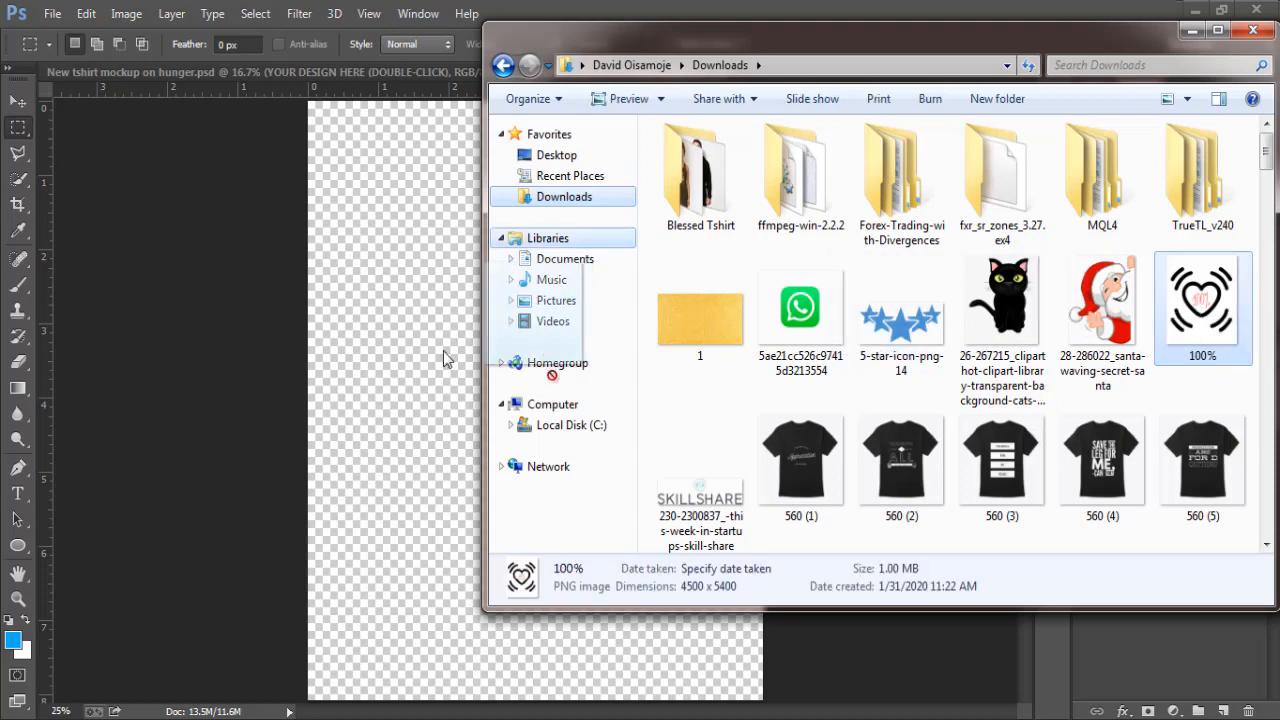
left_click(395, 349)
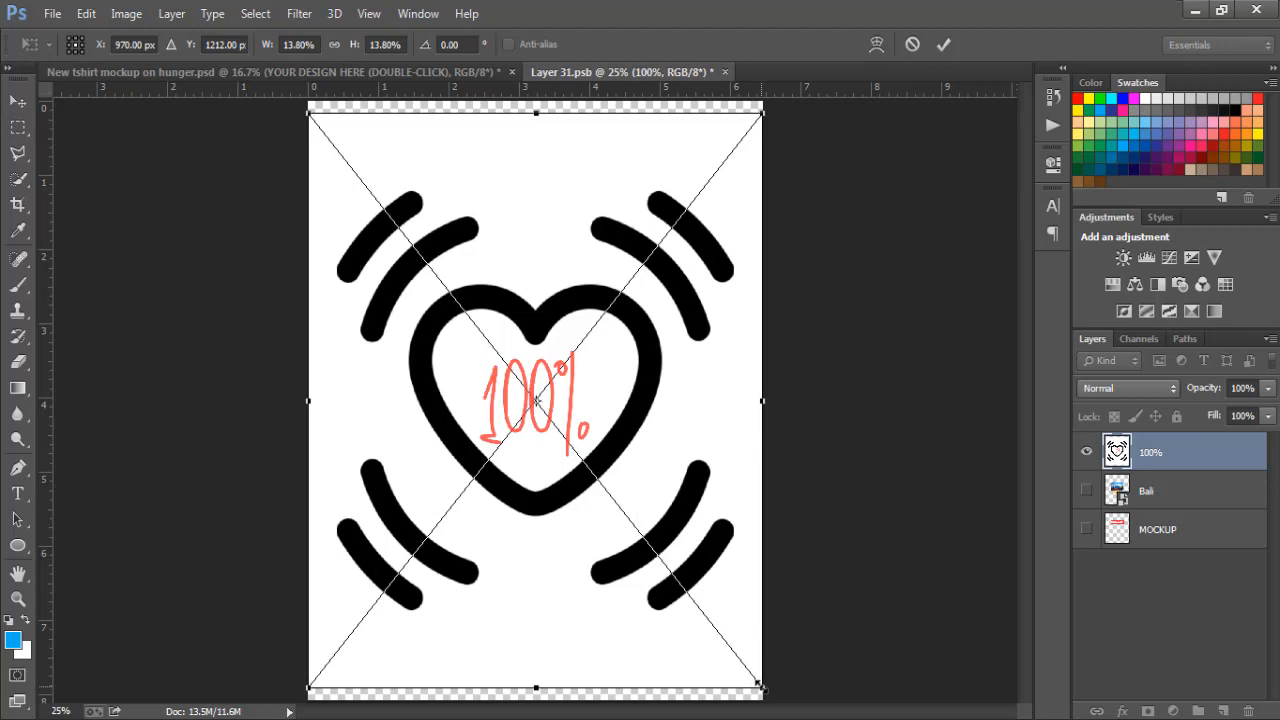
left_click_drag(759, 686, 676, 573)
key("m")
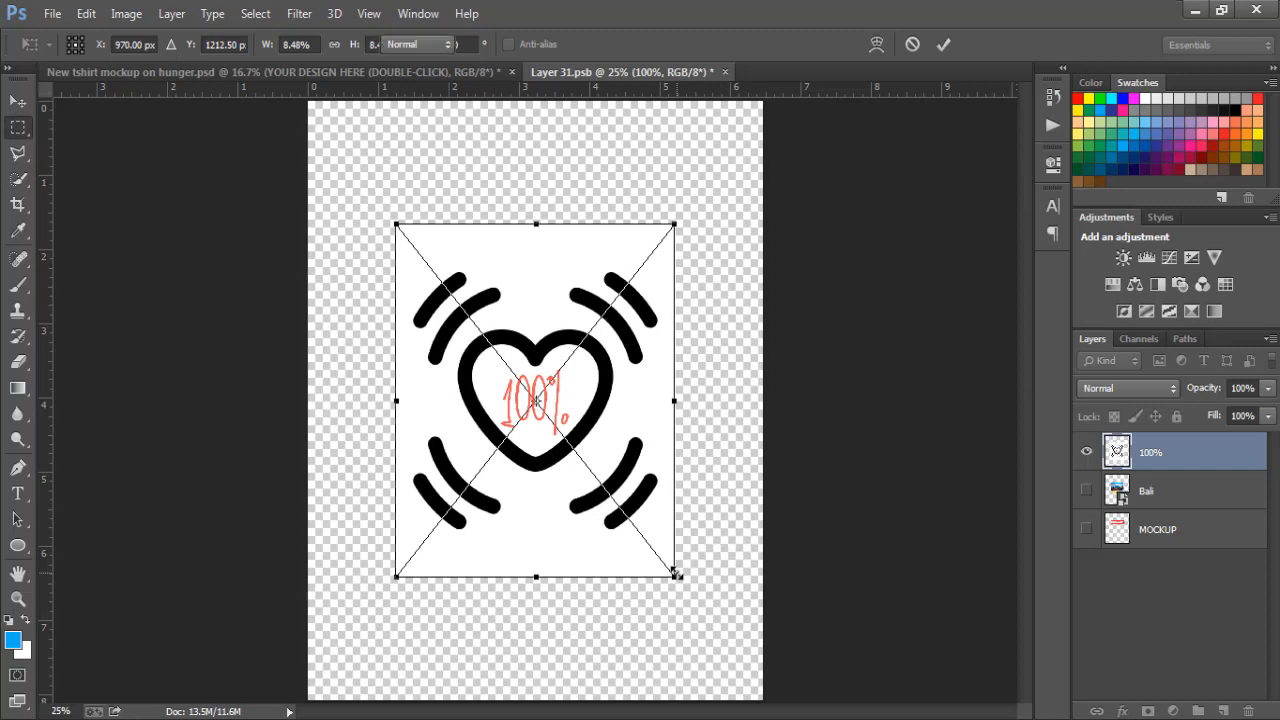
key("Return")
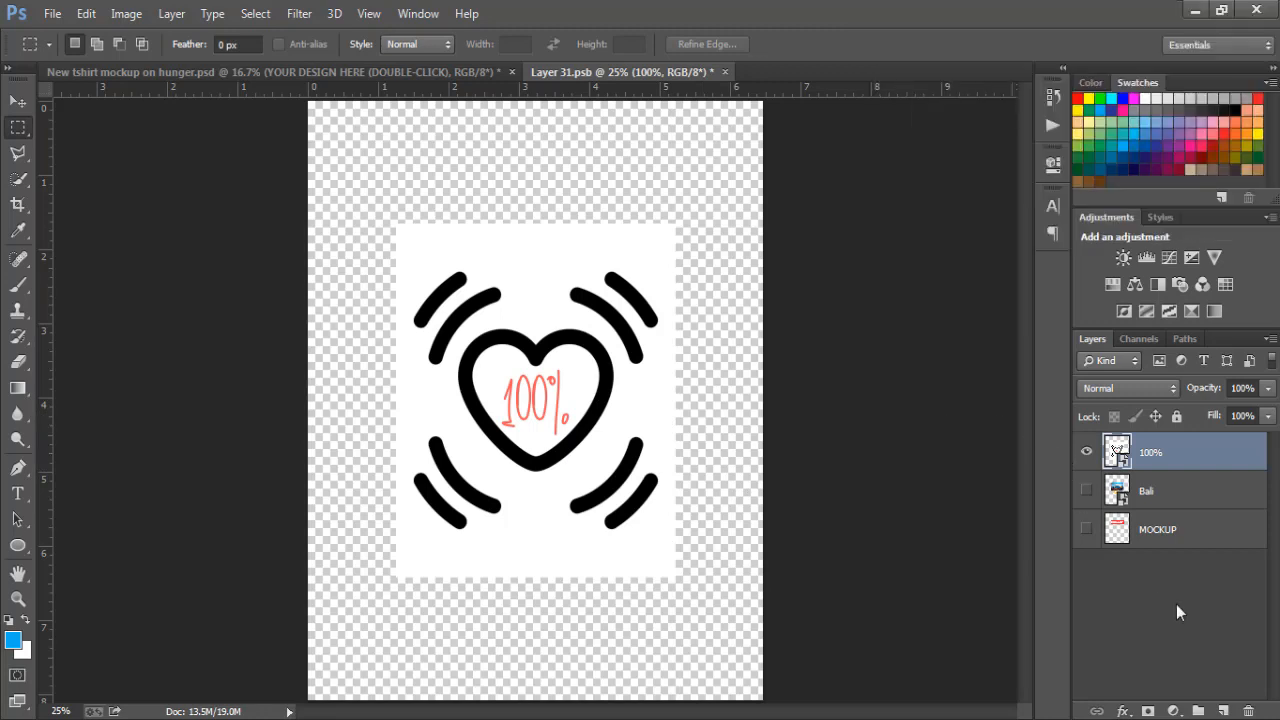
Step: Add a blank layer, then try to delete the white background around the heart on the 100% layer with the Magic Wand
left_click(1223, 711)
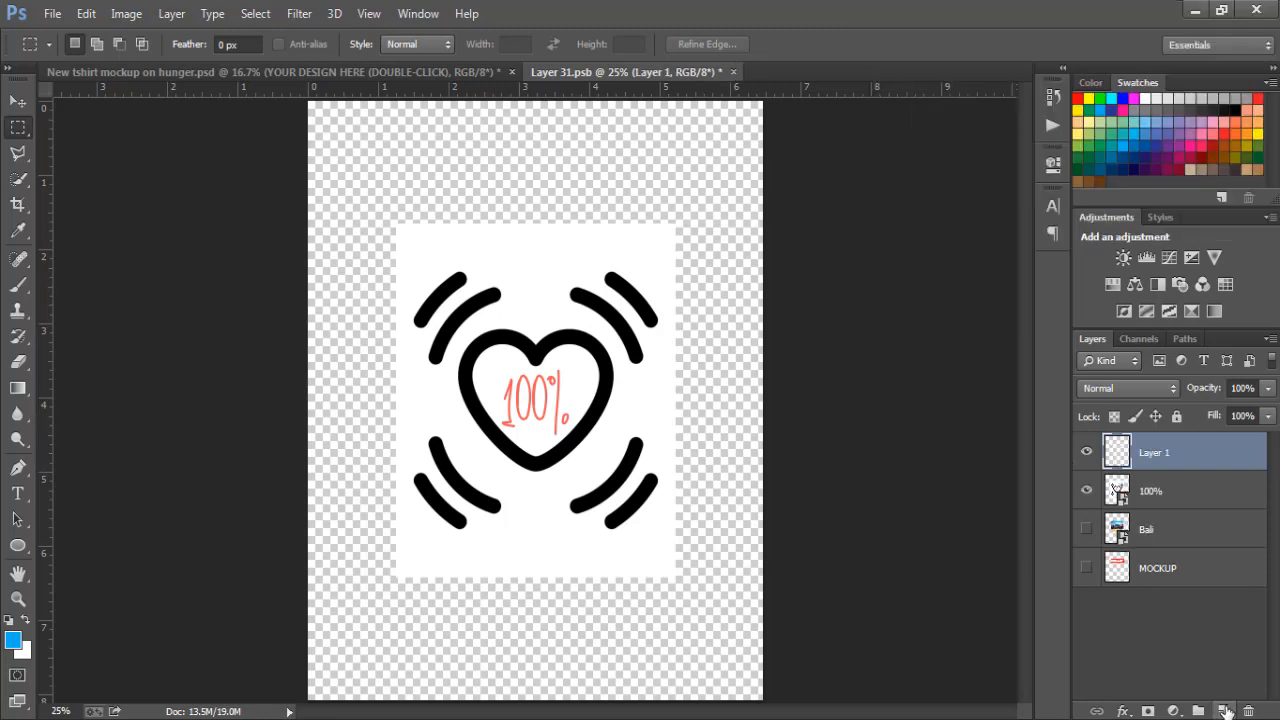
left_click(1155, 484)
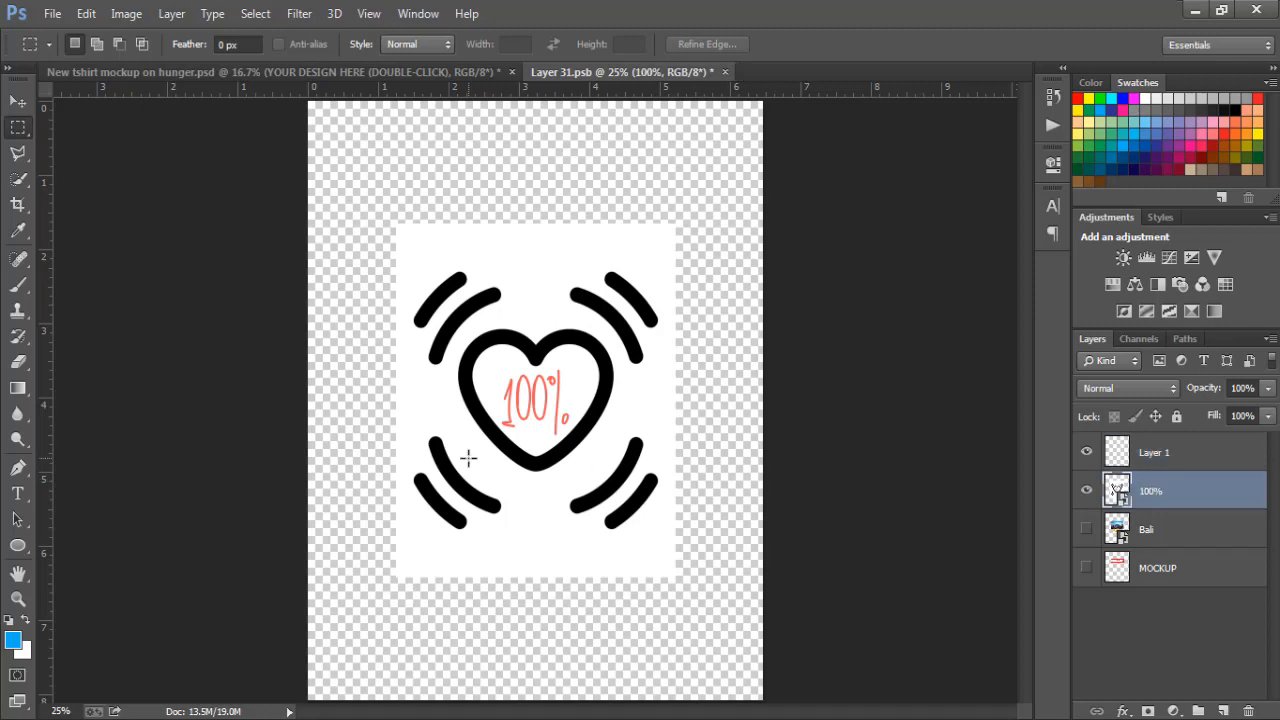
left_click(15, 180)
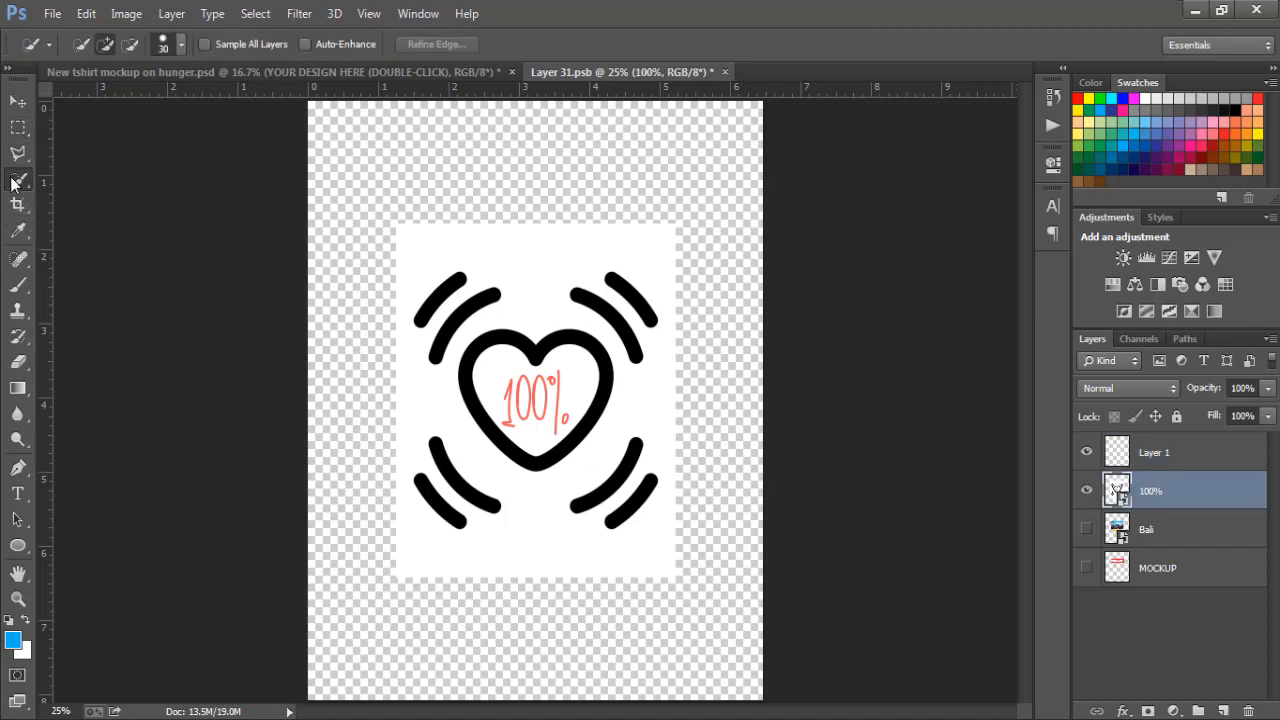
right_click(15, 180)
left_click(86, 197)
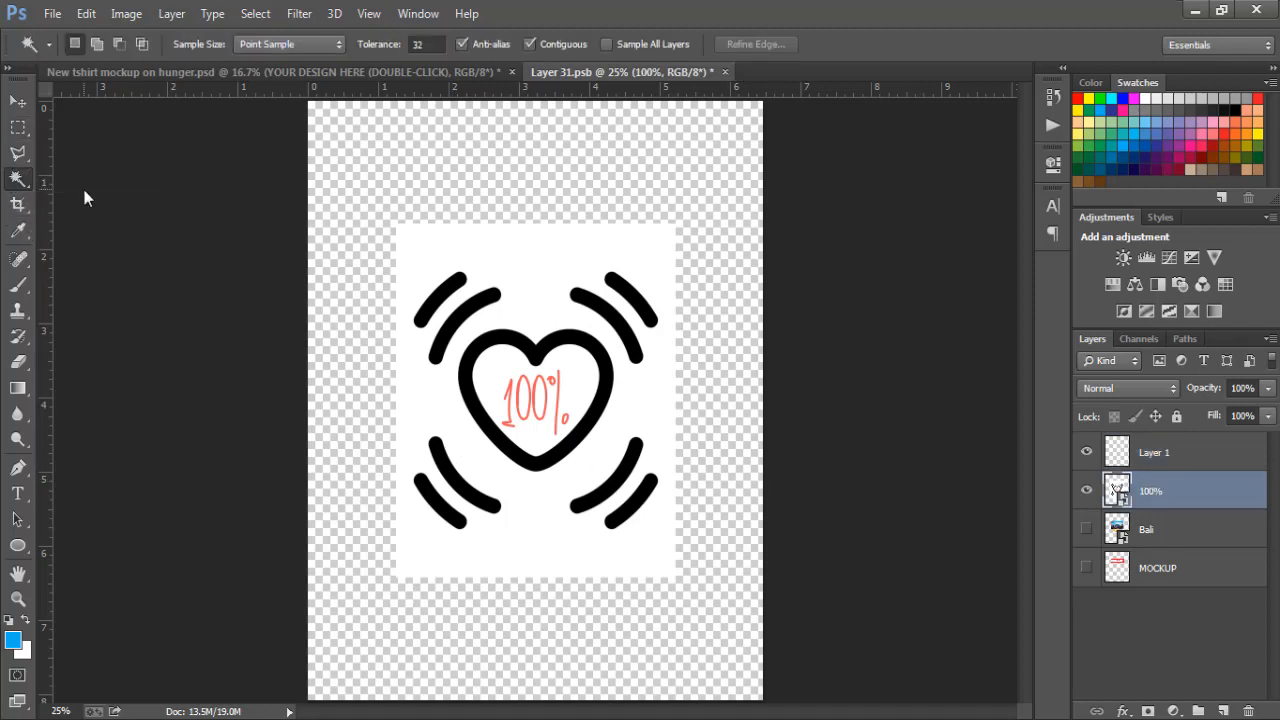
left_click(512, 262)
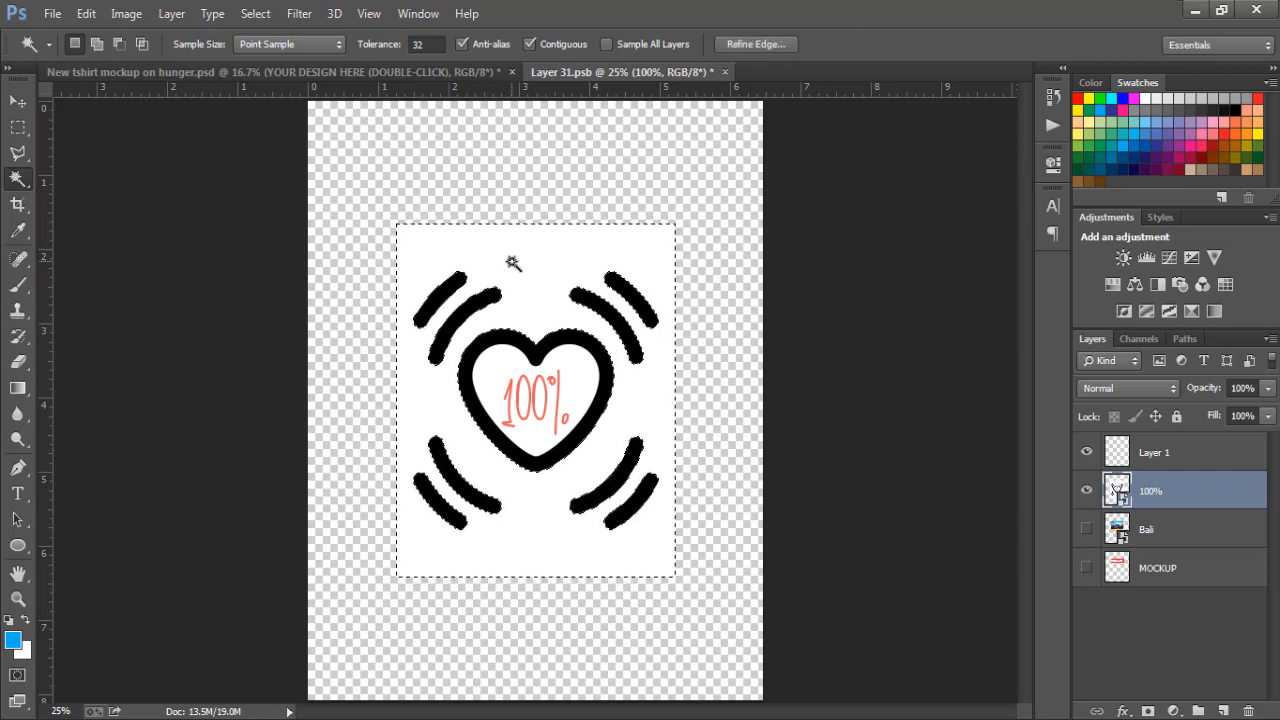
key("Delete")
left_click(643, 289)
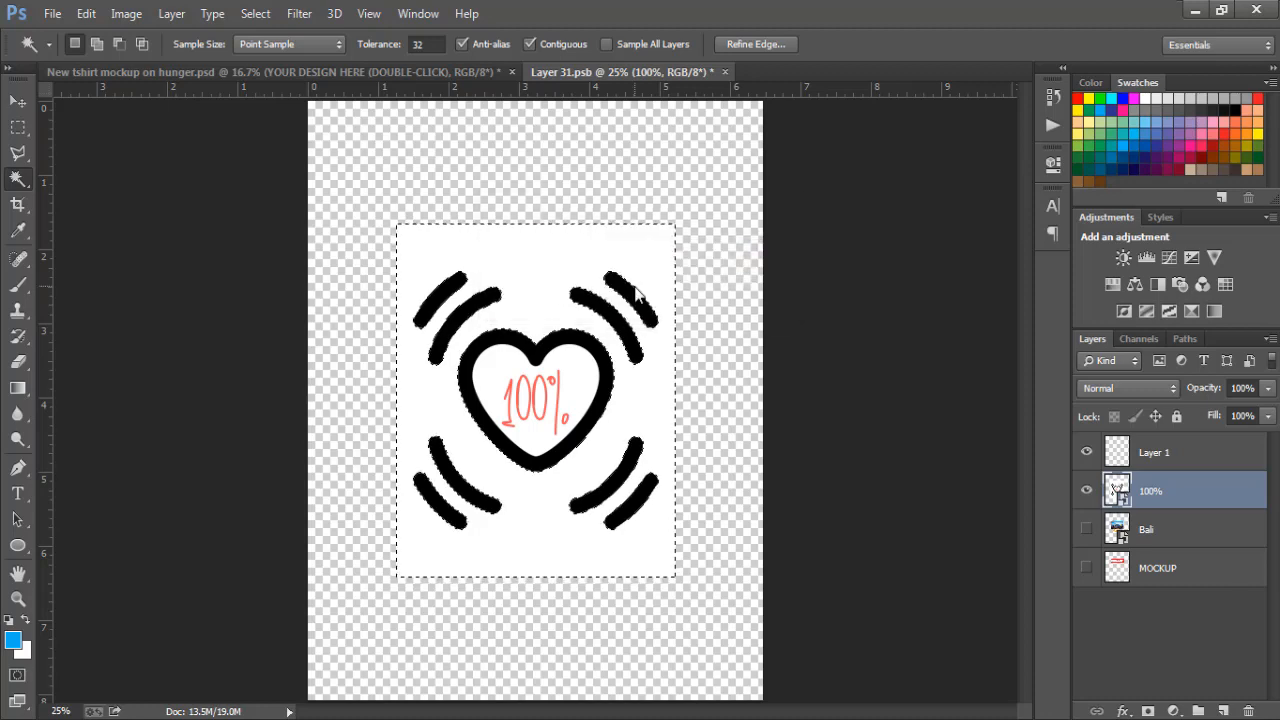
Step: Rasterize the 100% layer, delete the selected white background around the heart, and deselect
right_click(1262, 495)
left_click(931, 296)
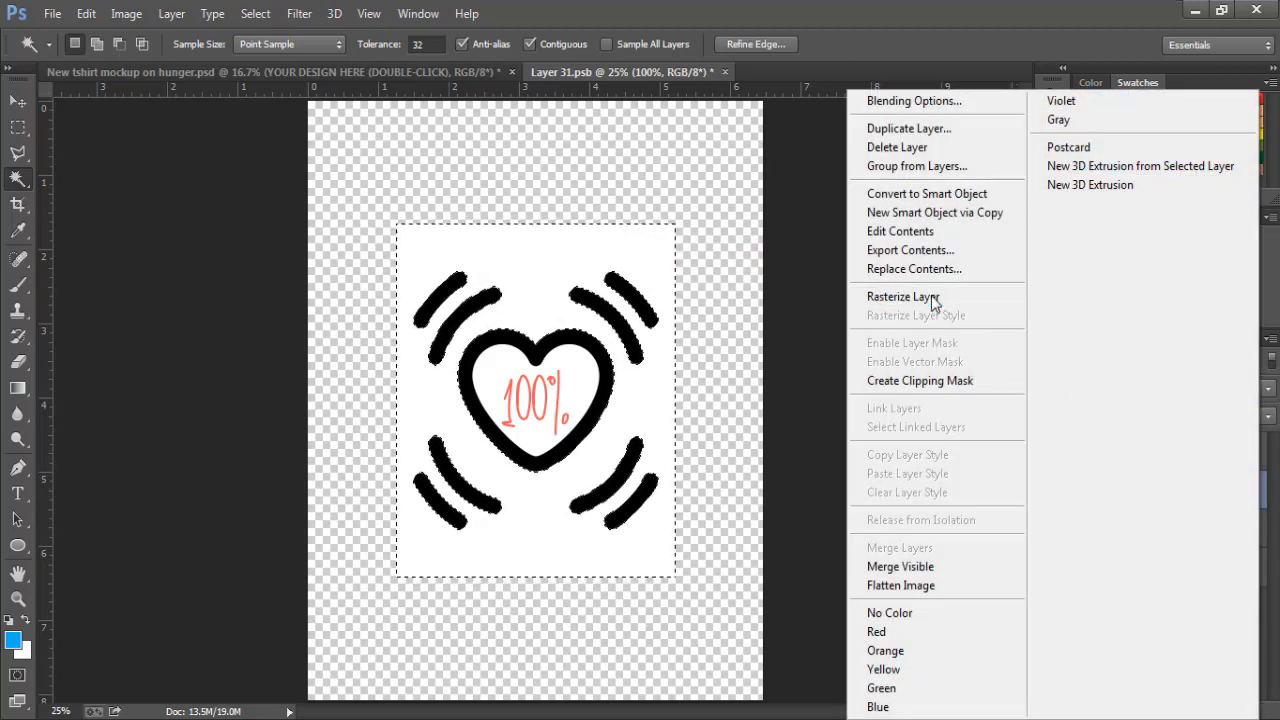
key("Delete")
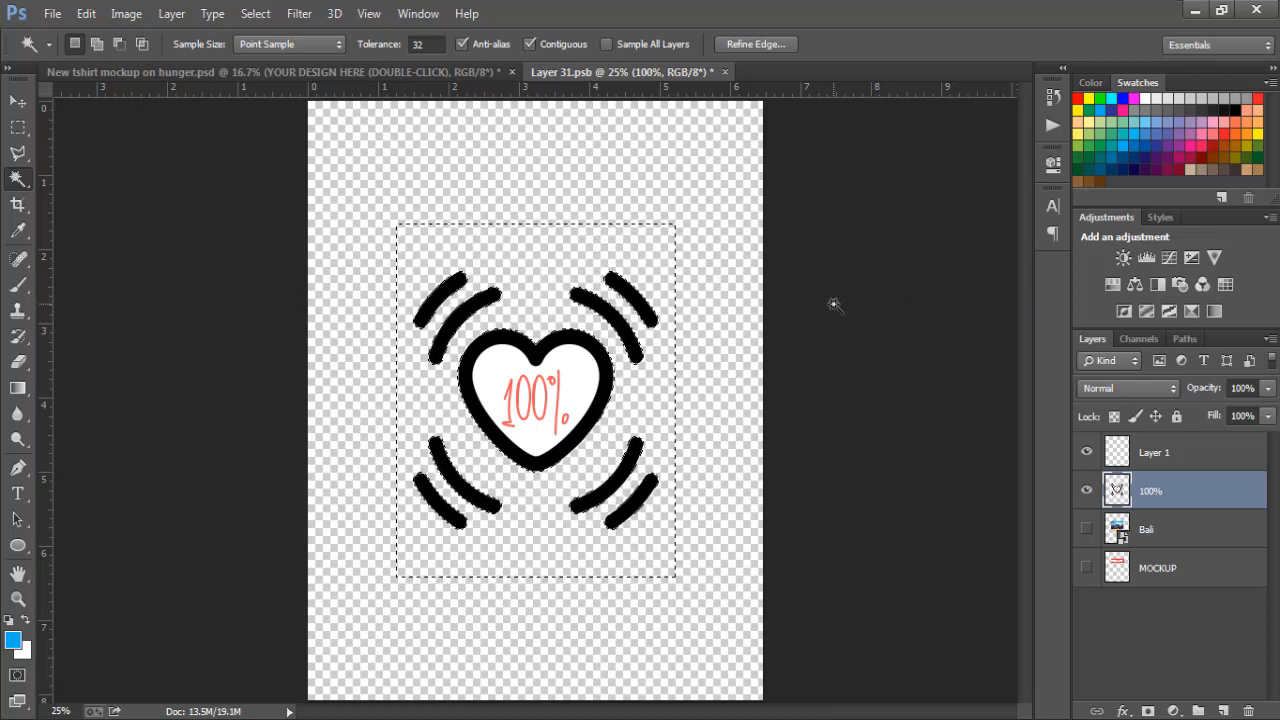
key("ctrl+d")
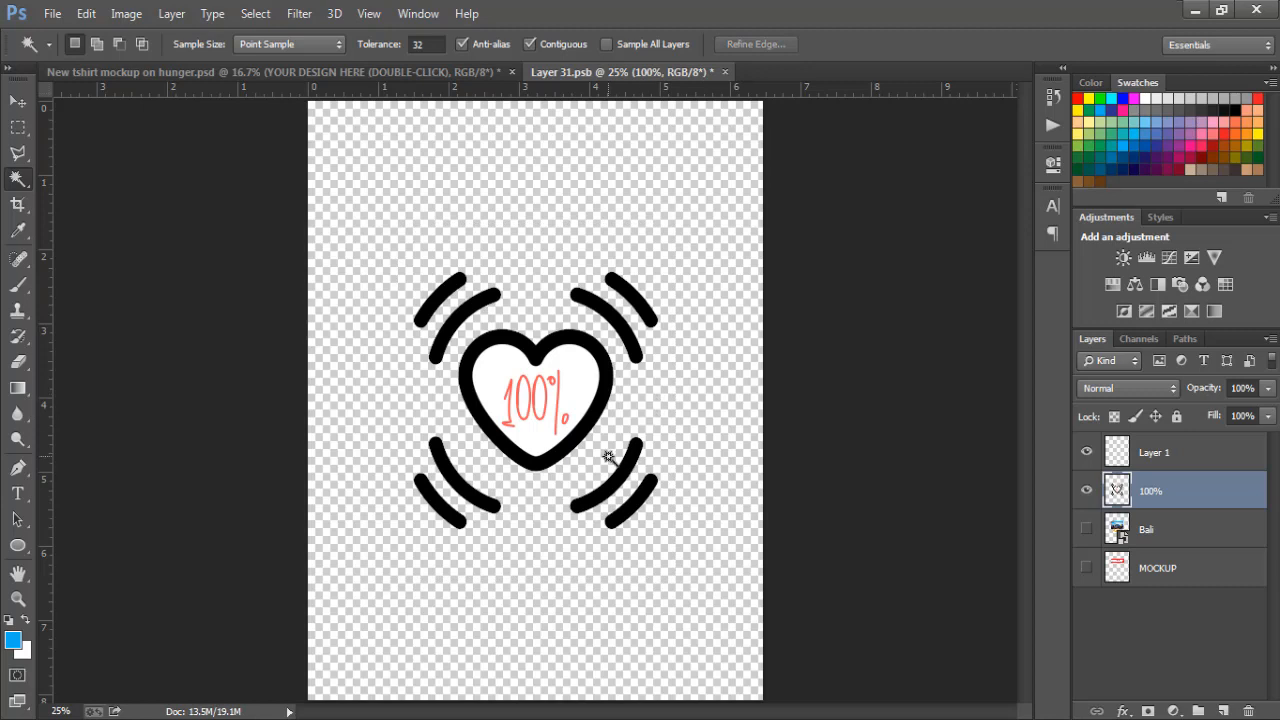
Step: Remove the white fill inside the heart and inside both zeros of the 100% text with the Magic Wand, and deselect
left_click(582, 395)
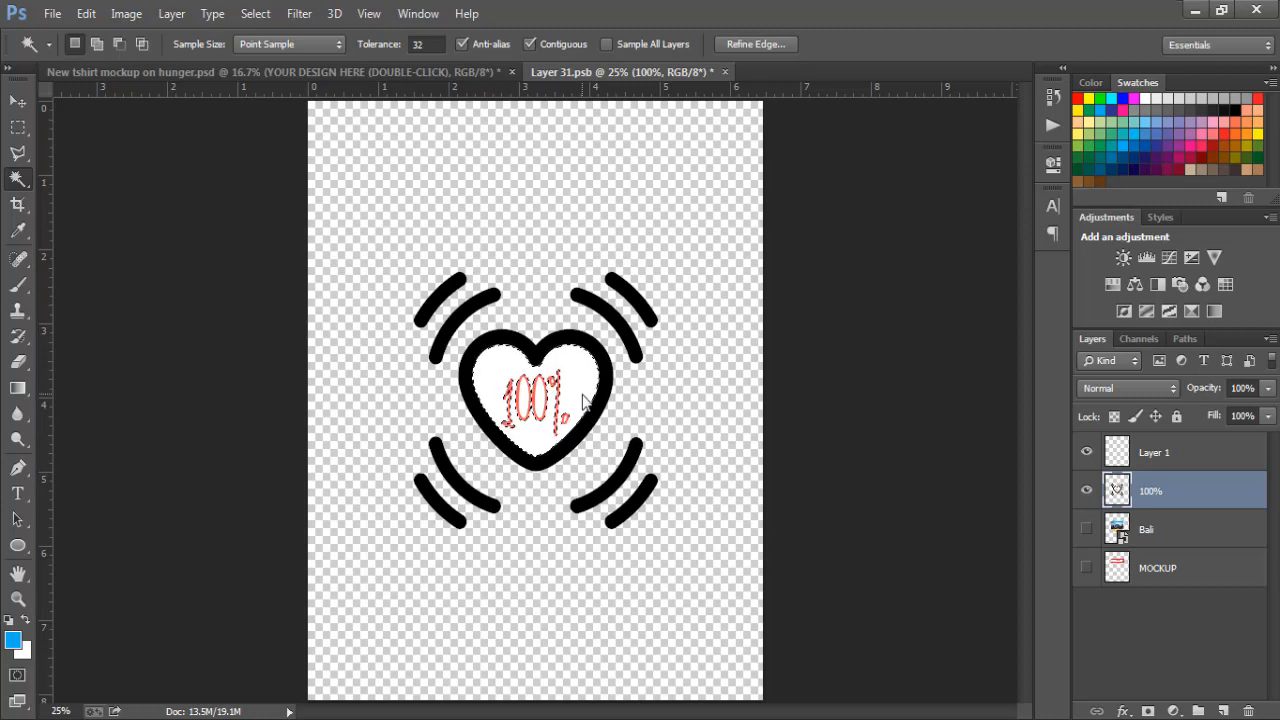
key("Delete")
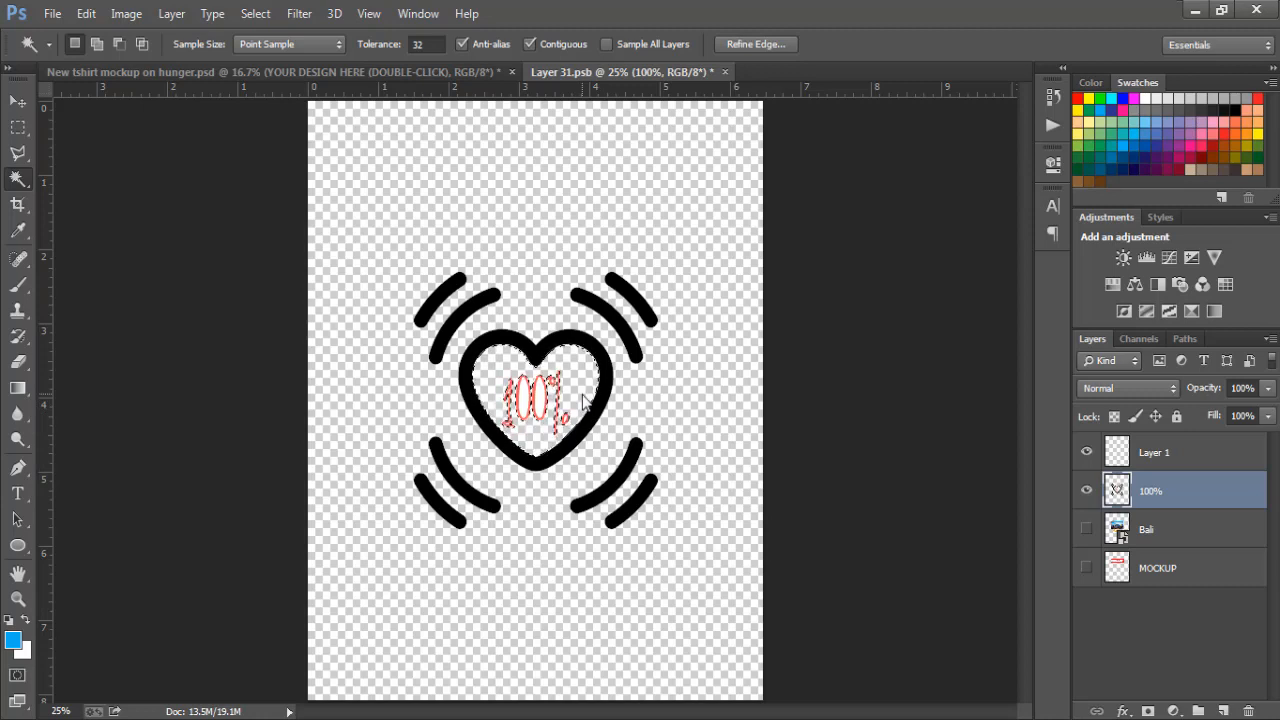
key("ctrl+d")
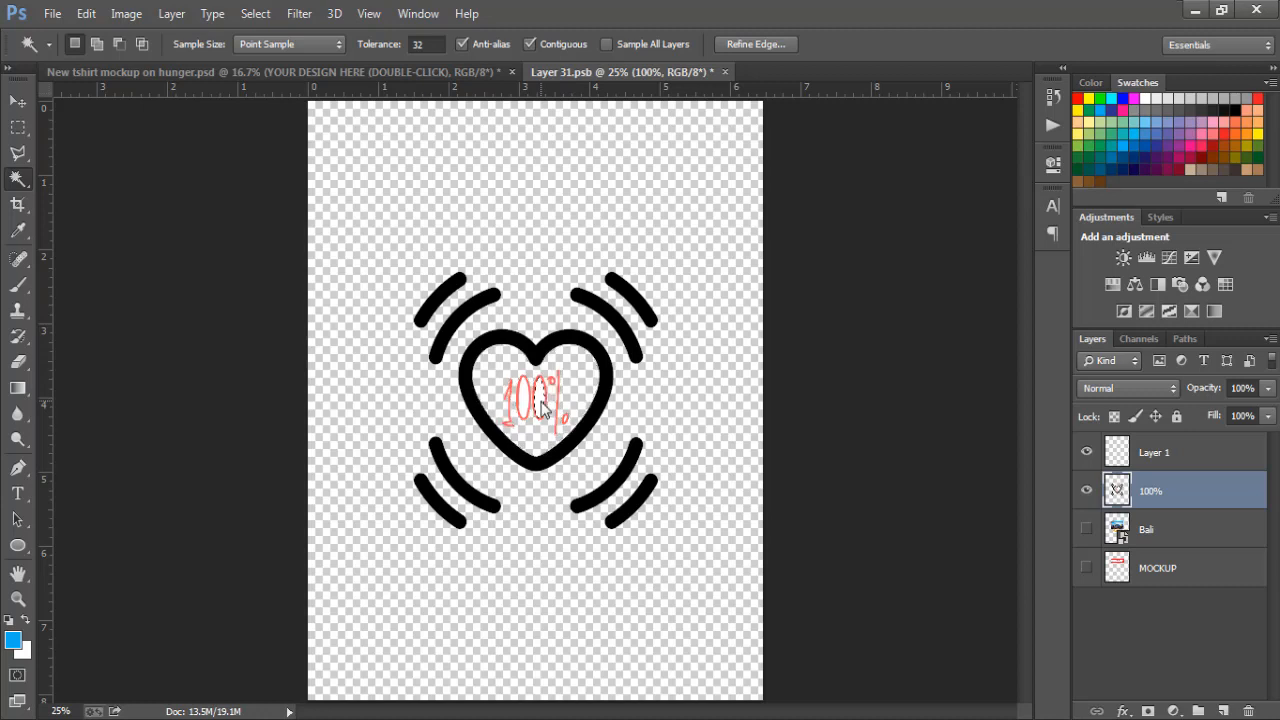
left_click(541, 400)
left_click(523, 399)
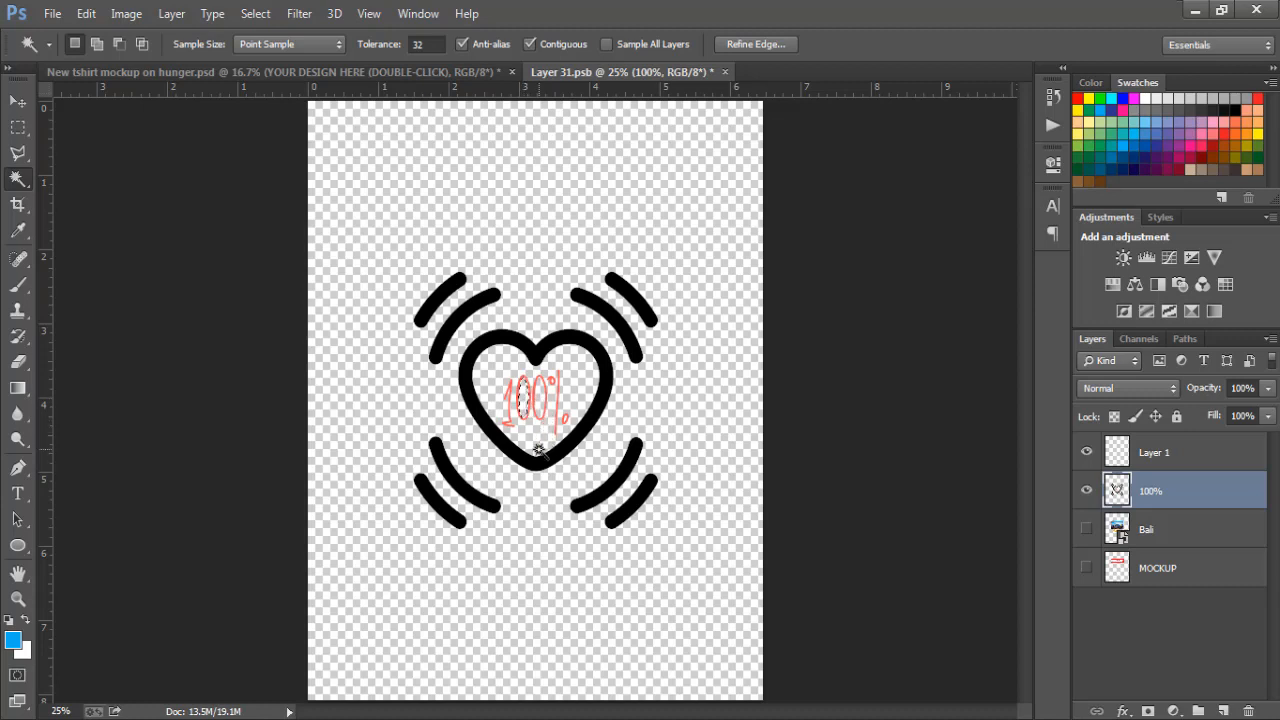
key("ctrl+d")
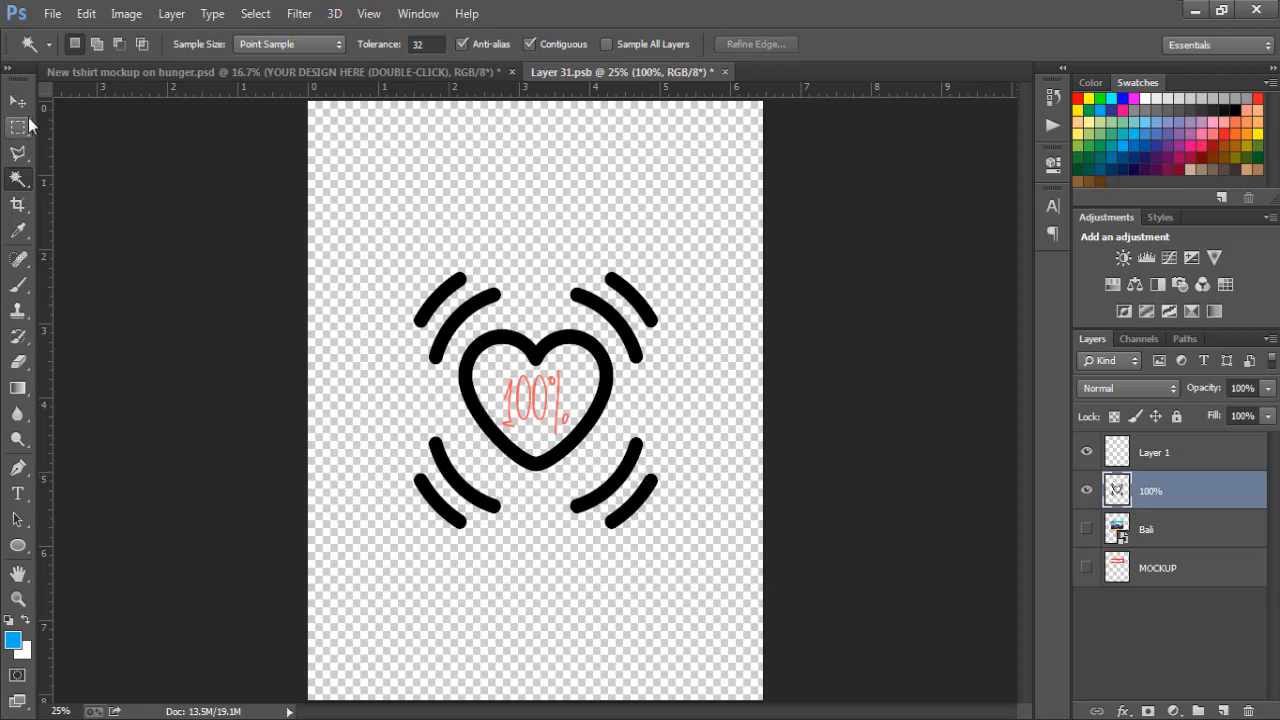
Step: Save the edited smart object and hide the T-SHIRT BLACK layer in the mockup to make the shirt white
left_click(54, 14)
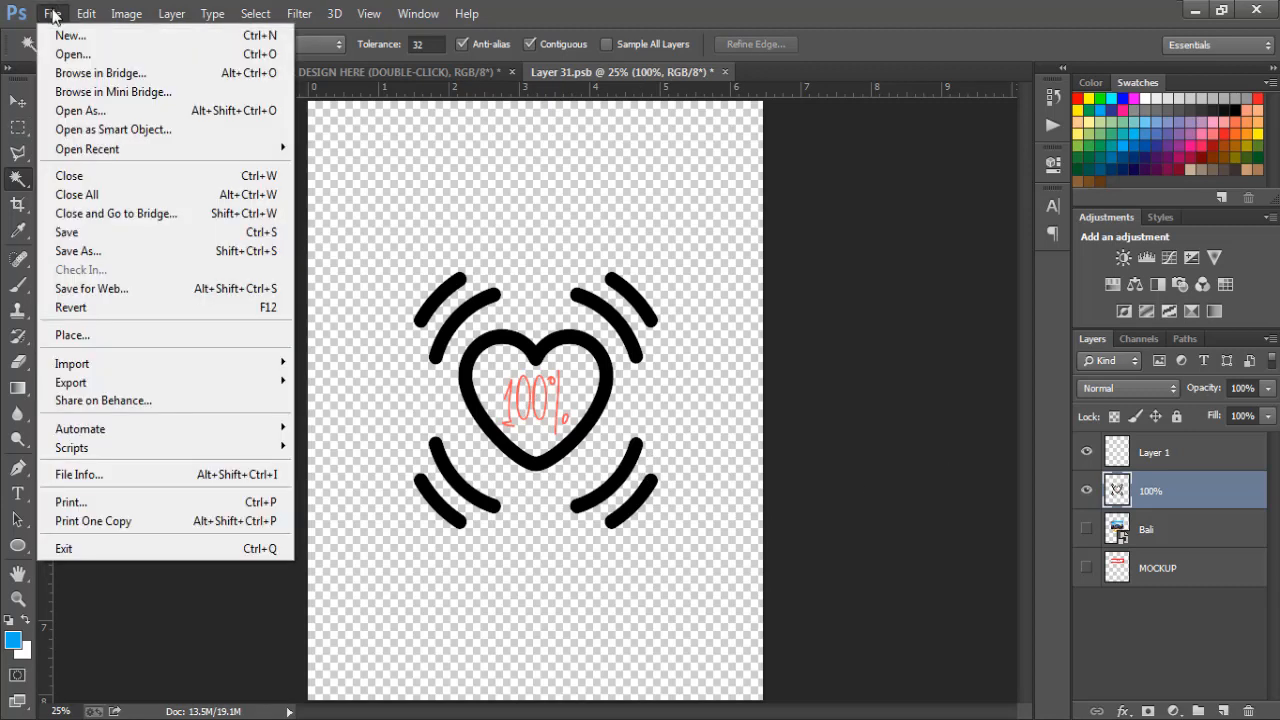
left_click(79, 236)
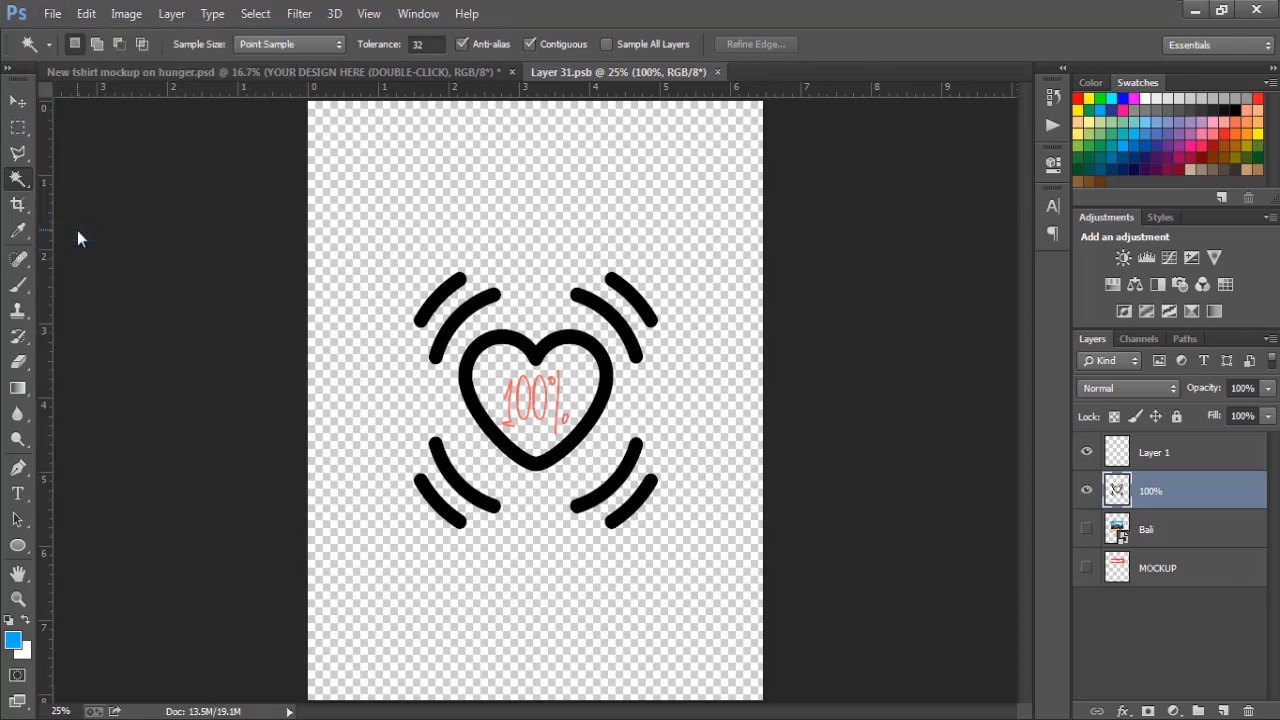
left_click(342, 72)
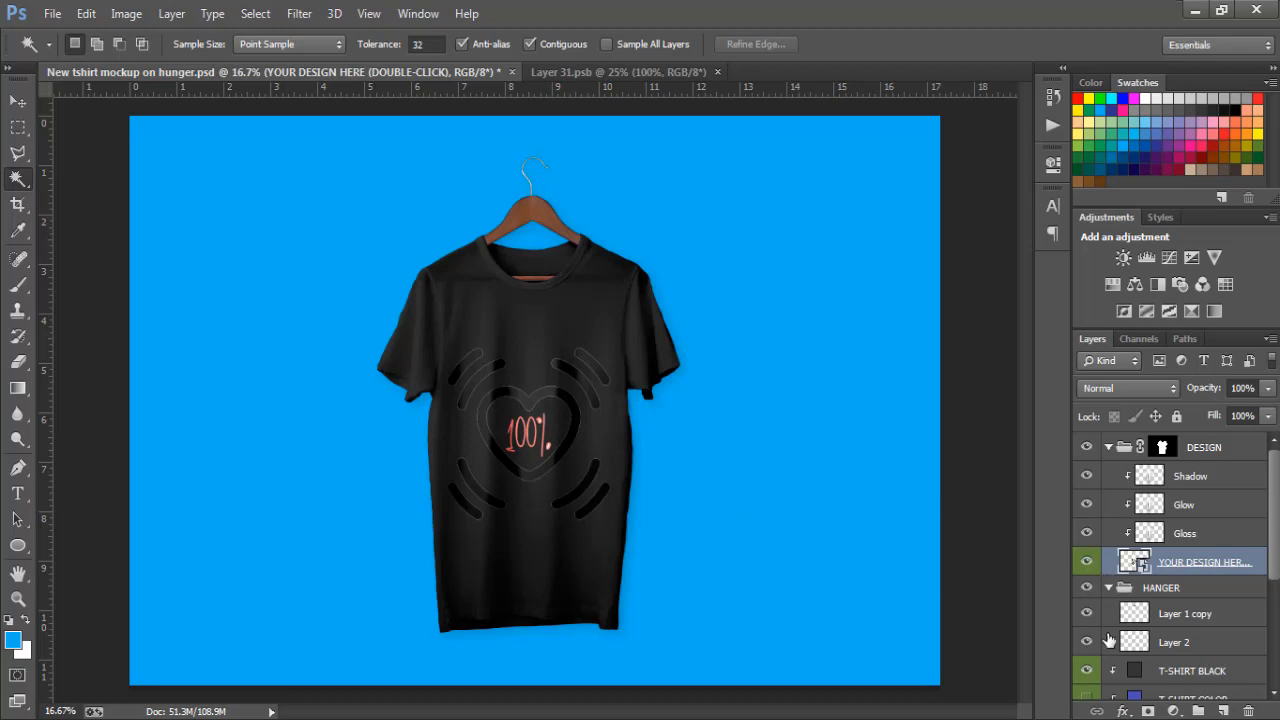
left_click(1088, 671)
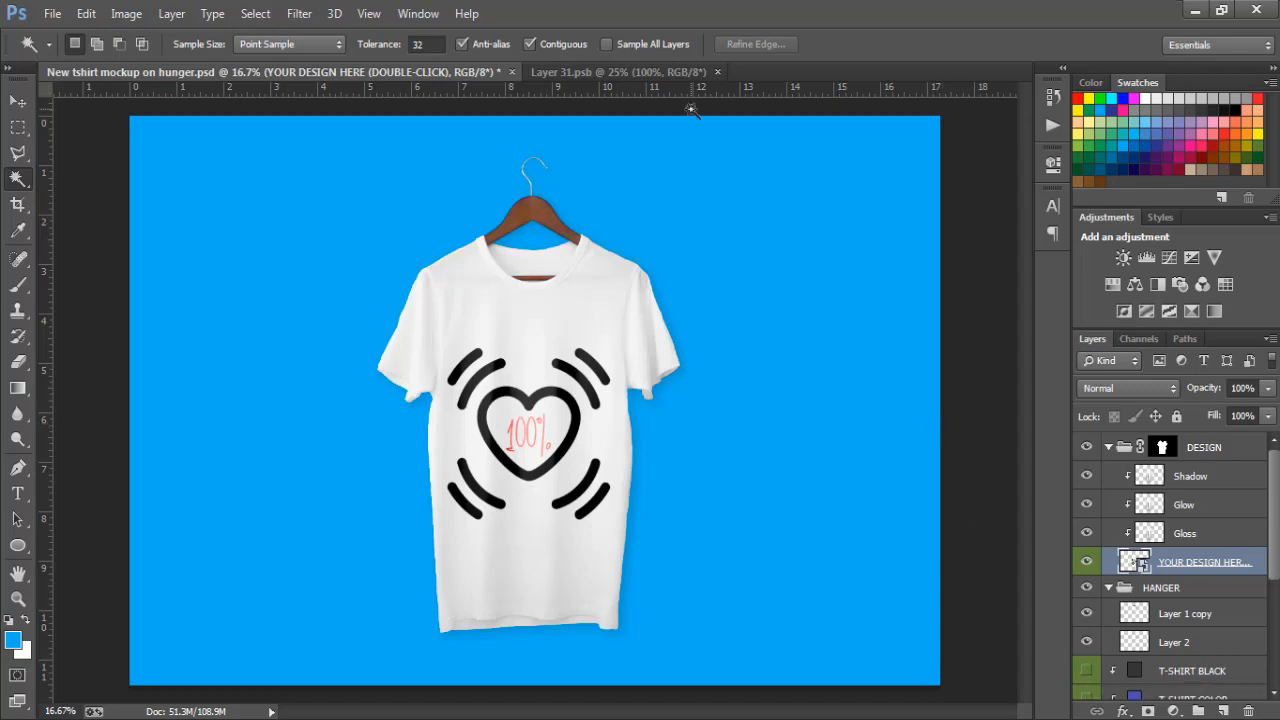
Step: Scale the 100% layer's heart artwork in Layer 31.psb down to about 86% and save the smart object to update the mockup
left_click(655, 73)
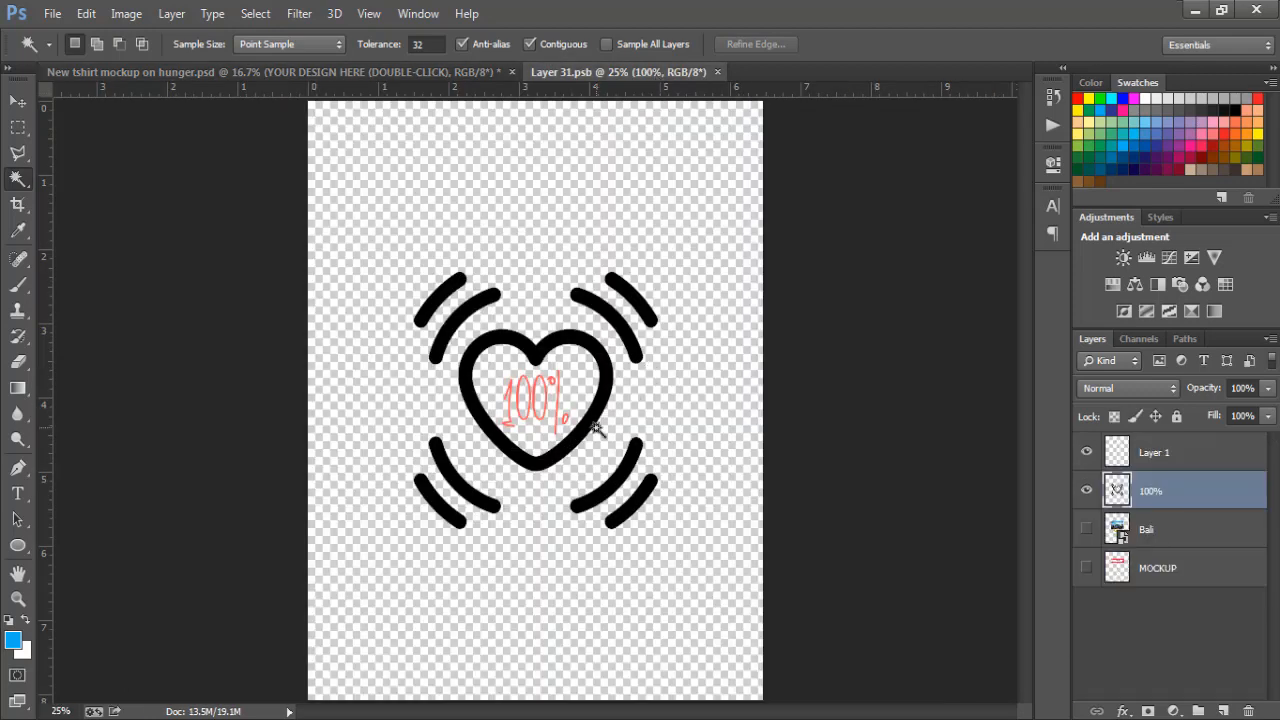
key("ctrl+t")
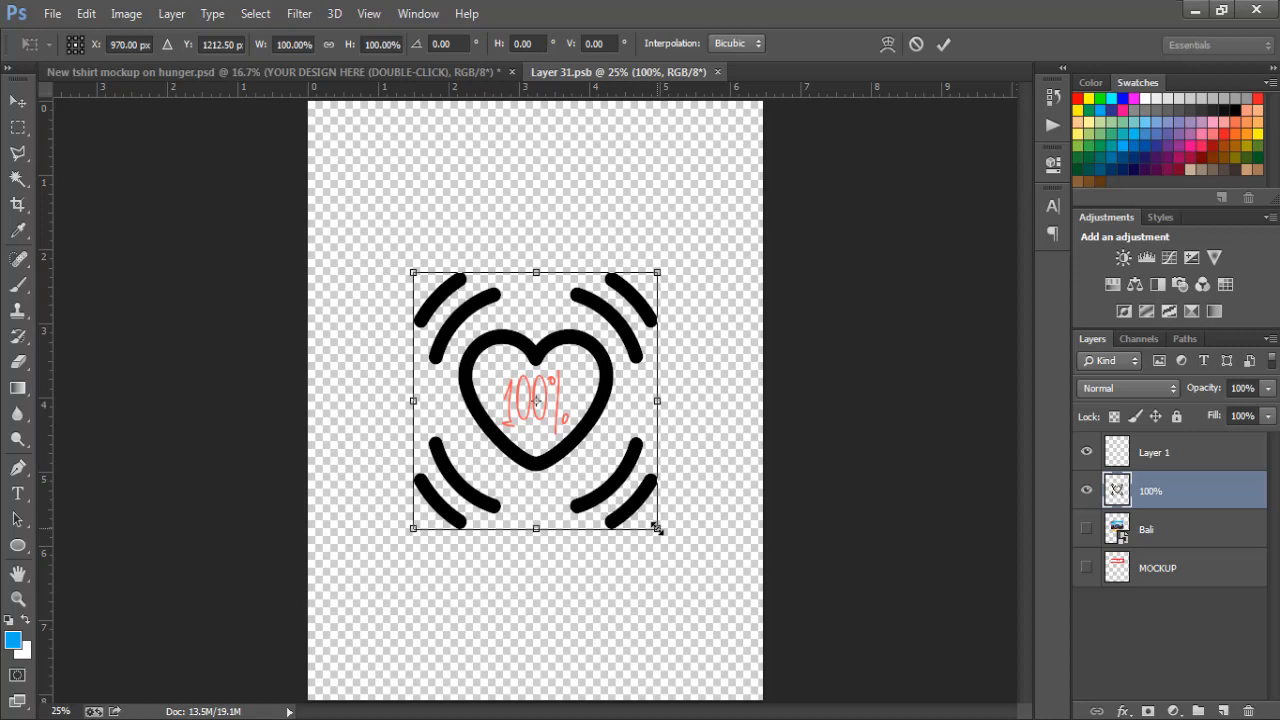
left_click_drag(657, 528, 641, 509)
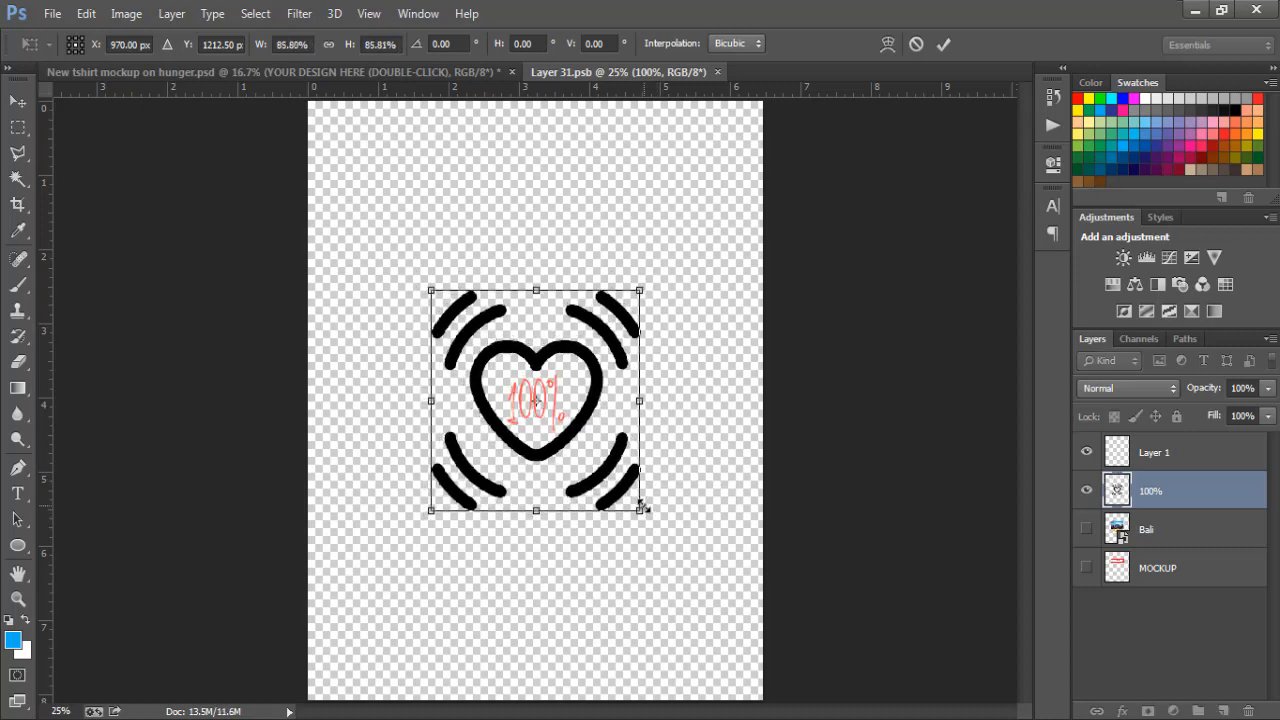
key("Return")
key("w")
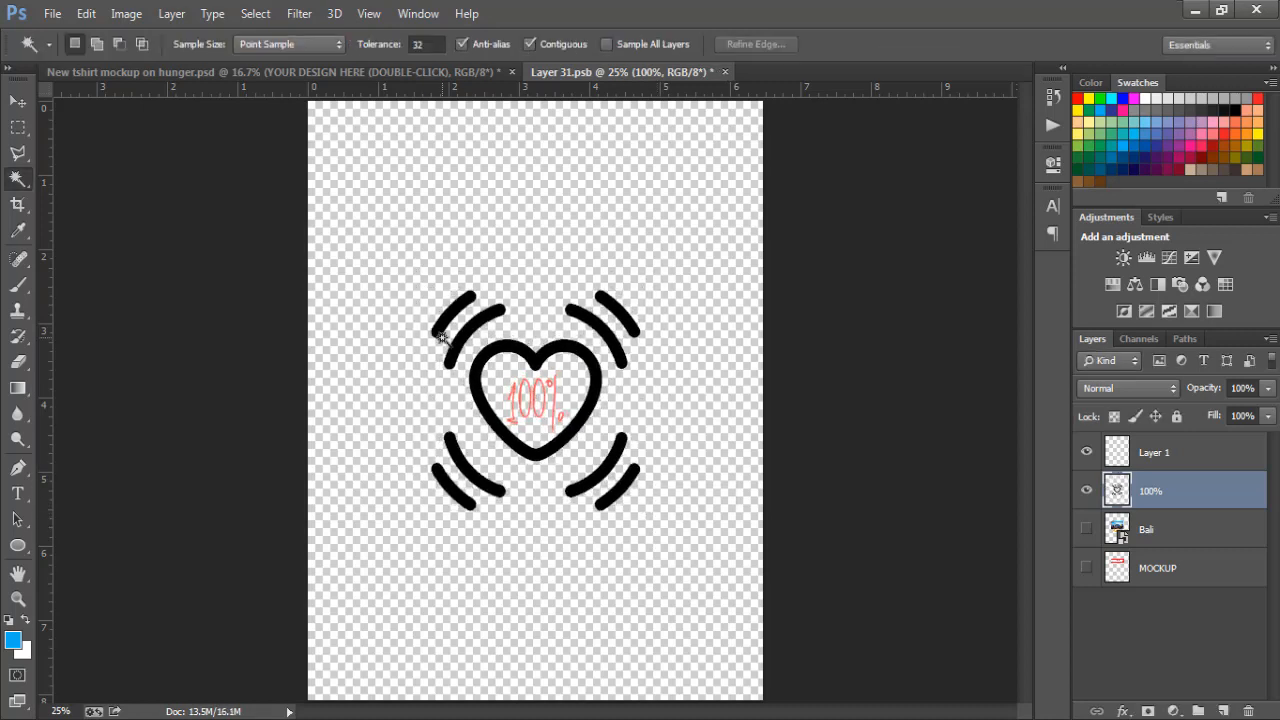
left_click(51, 16)
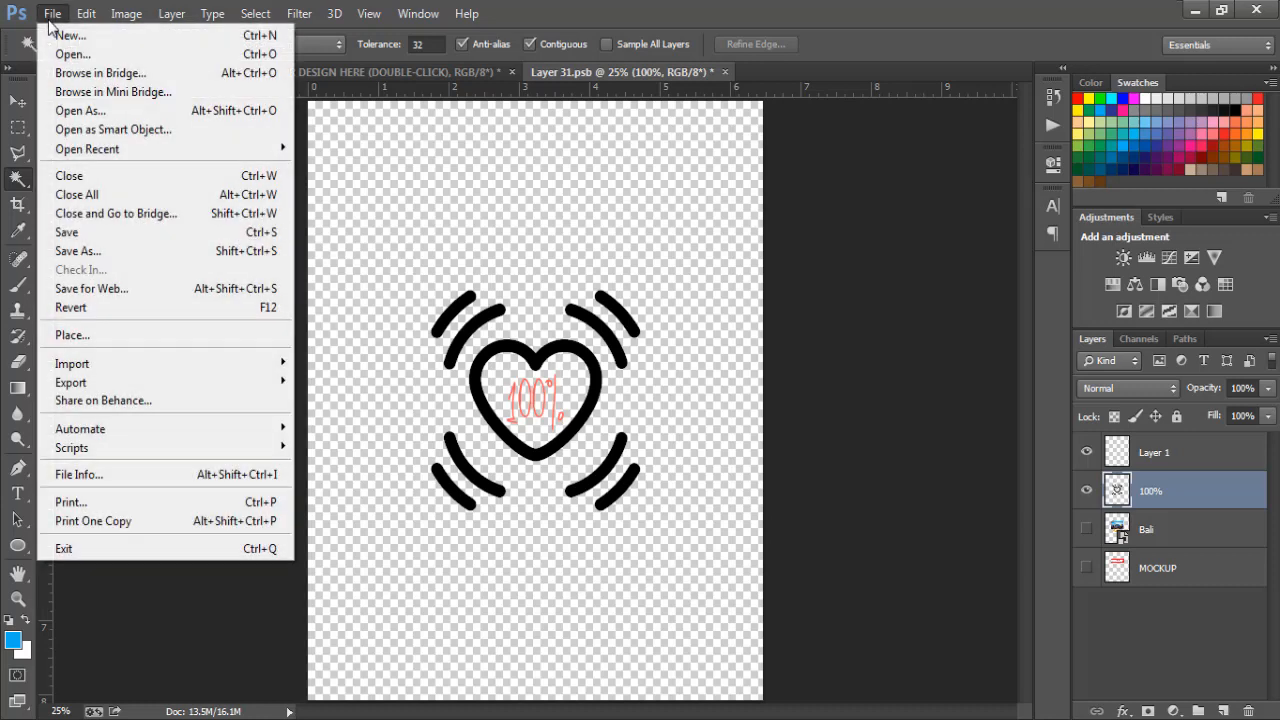
left_click(66, 232)
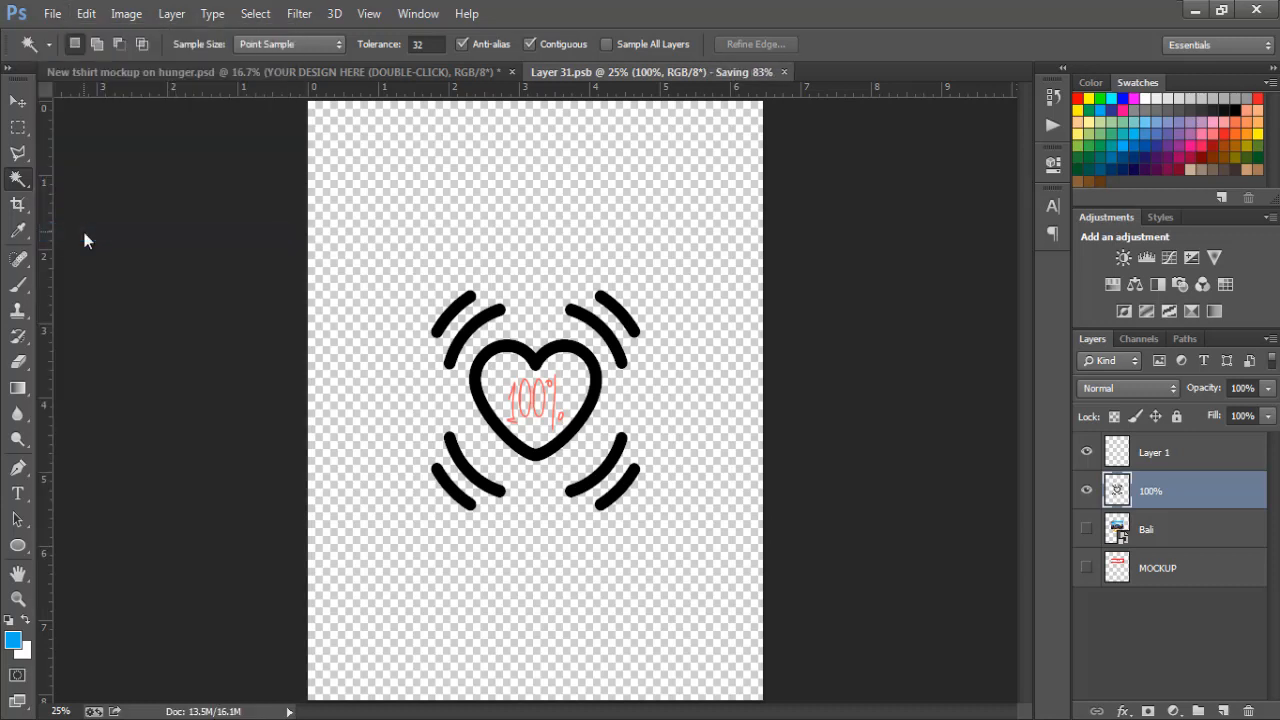
left_click(353, 74)
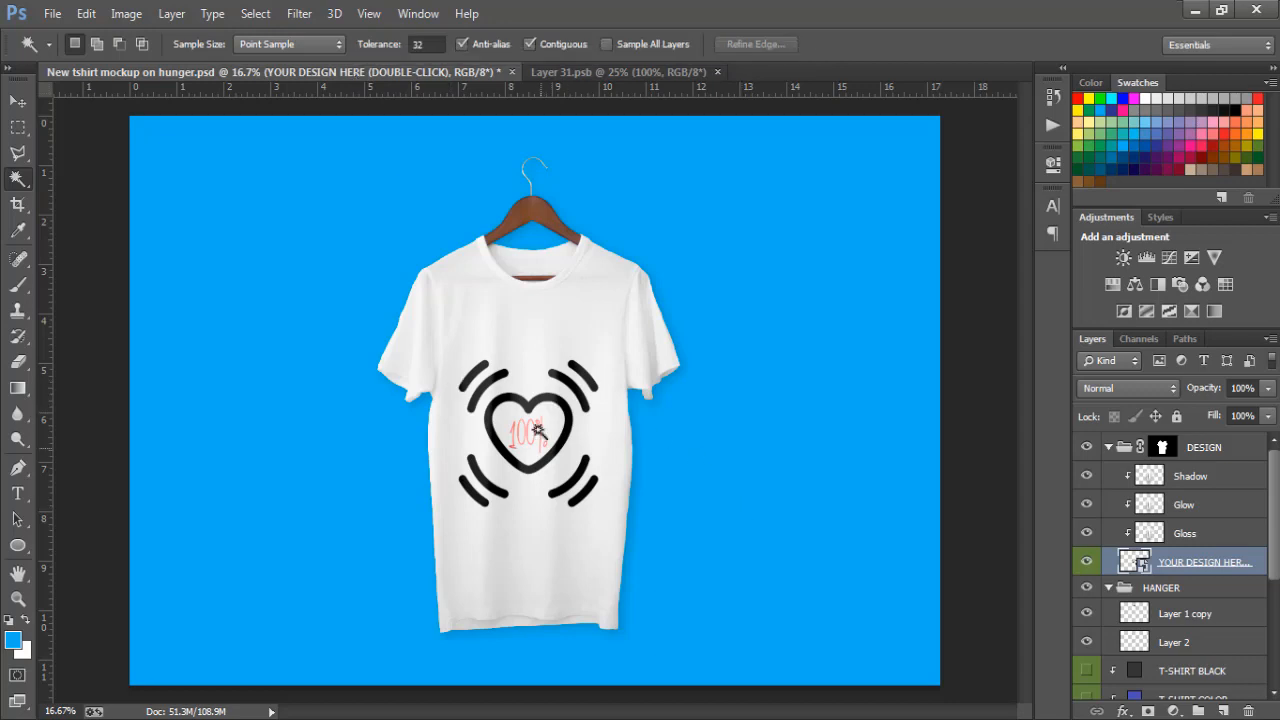
Step: Move the heart artwork in Layer 31.psb up by about 0.7 inch and save the smart object to update the T-shirt mockup
left_click(626, 73)
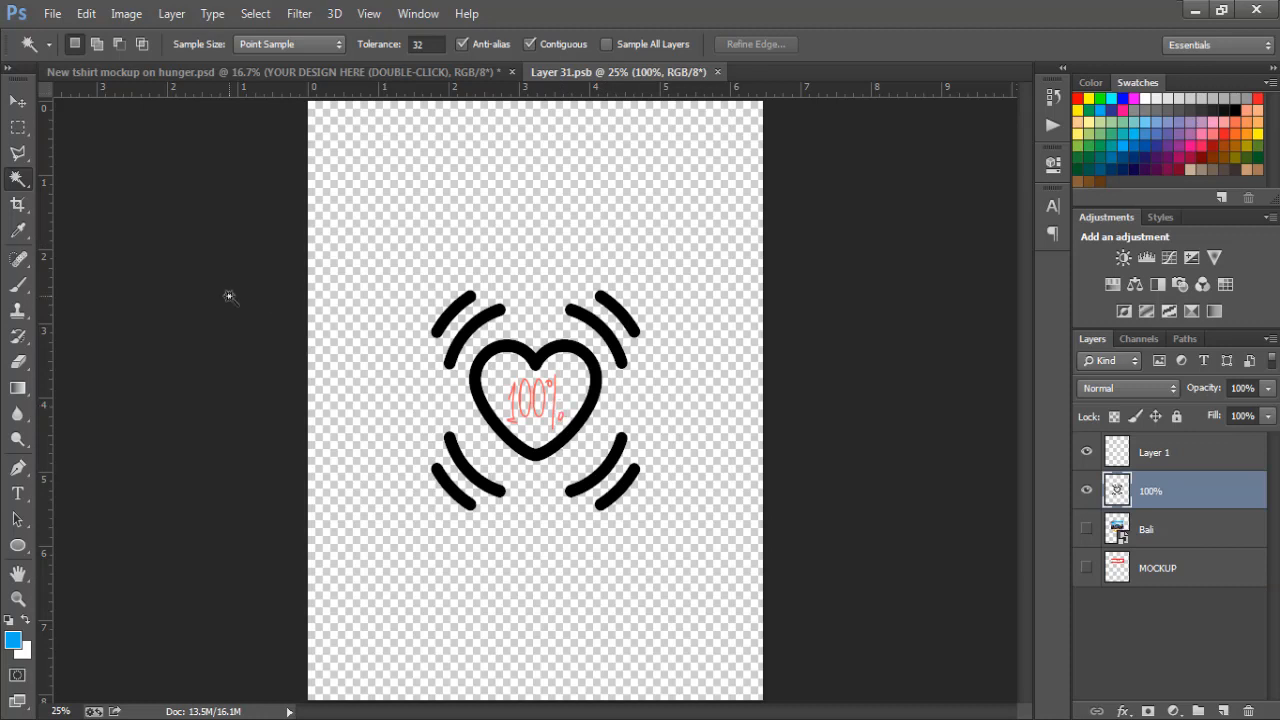
left_click(17, 101)
left_click_drag(572, 388, 578, 338)
left_click(52, 13)
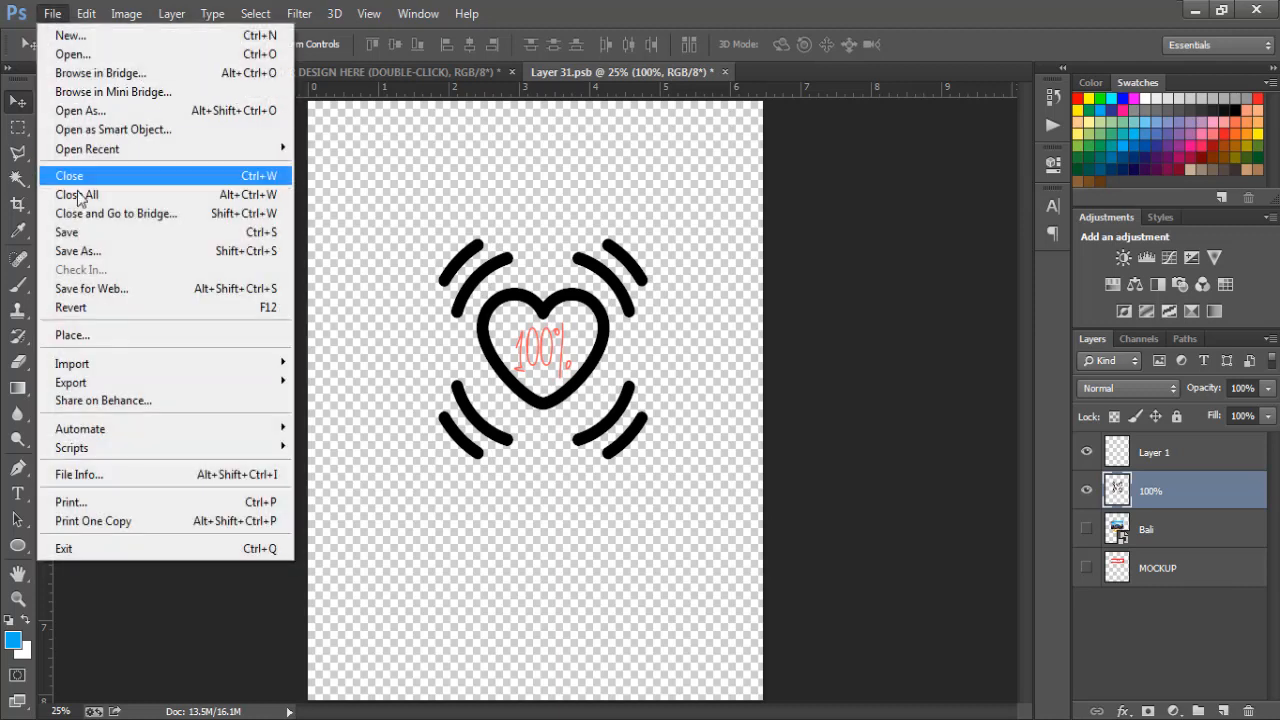
left_click(85, 236)
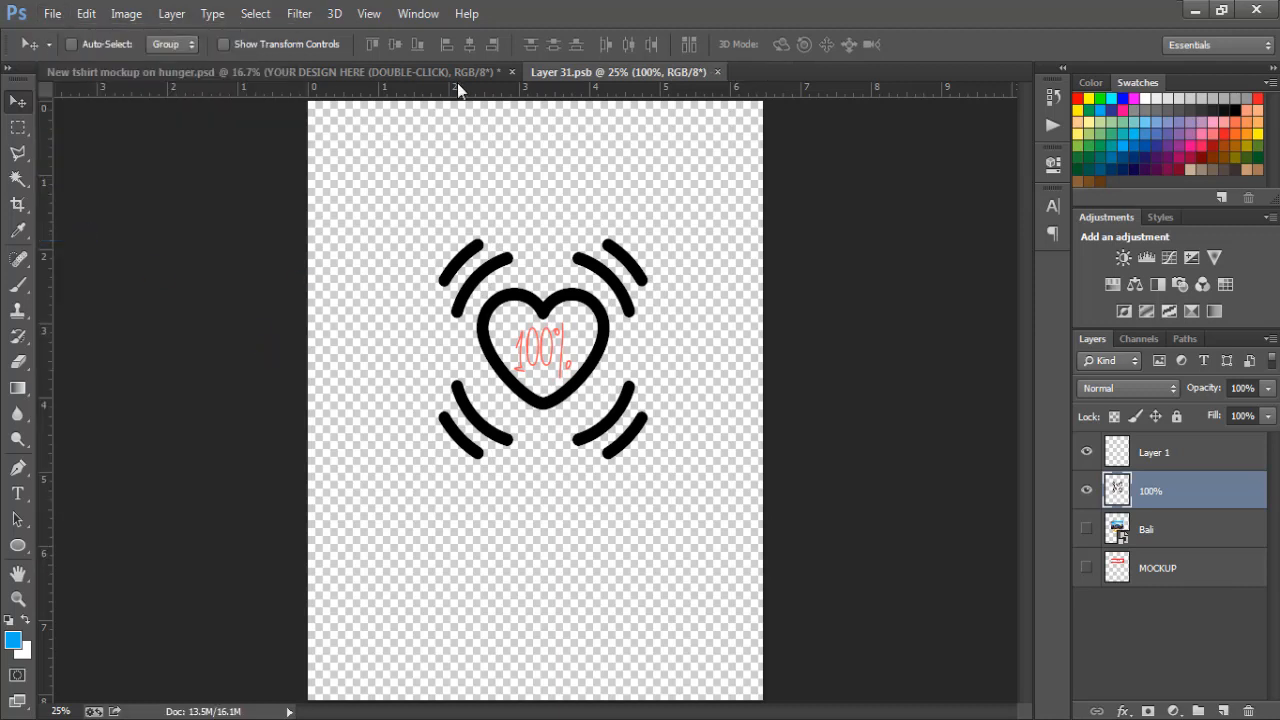
left_click(409, 74)
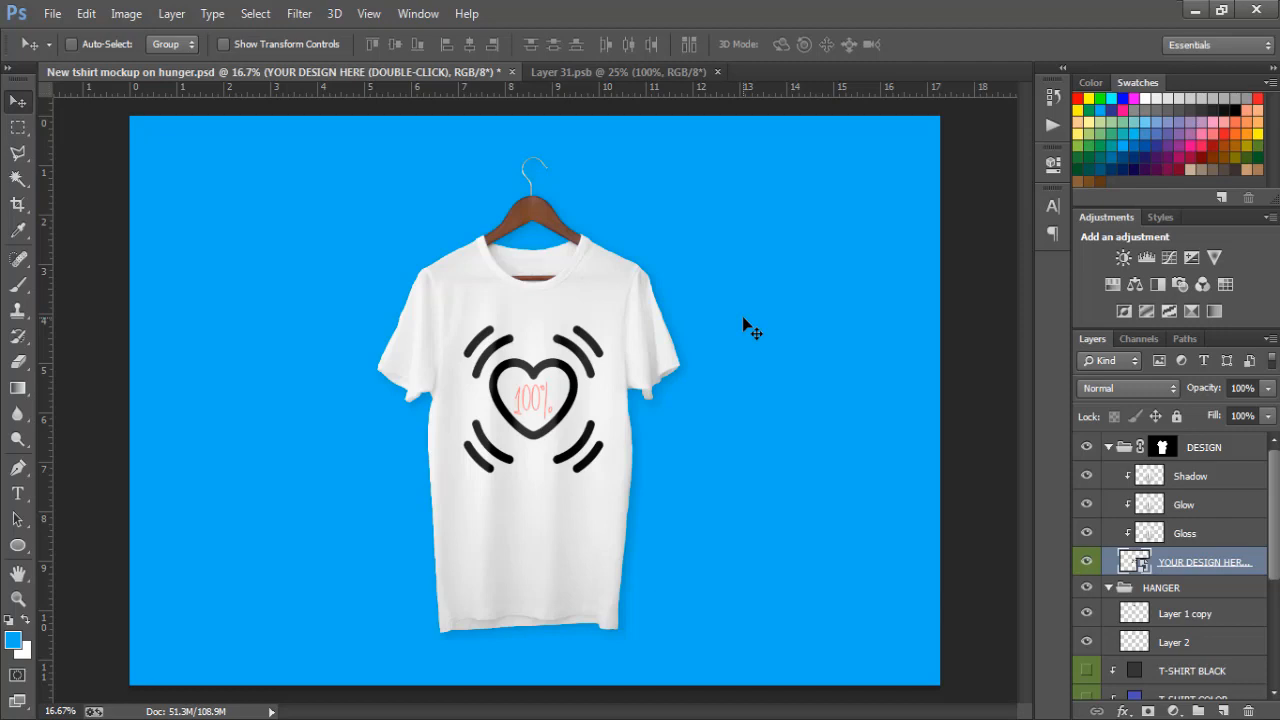
left_click(748, 719)
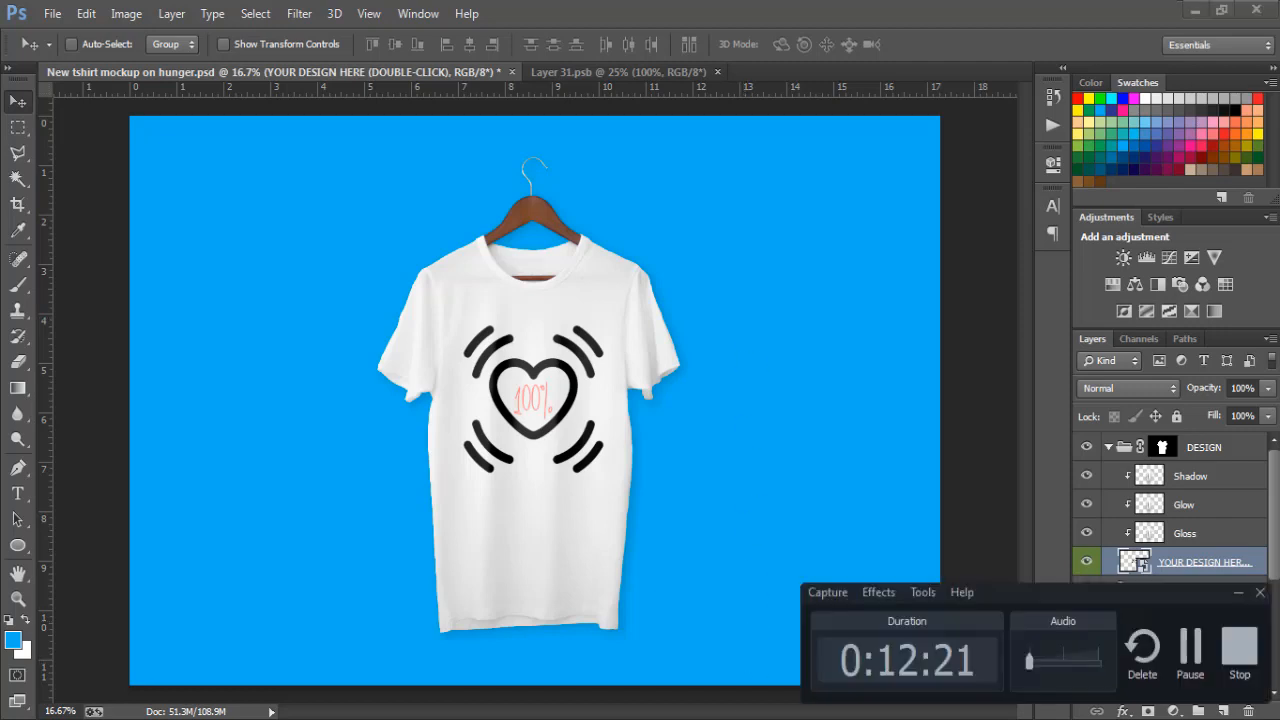
left_click(1239, 655)
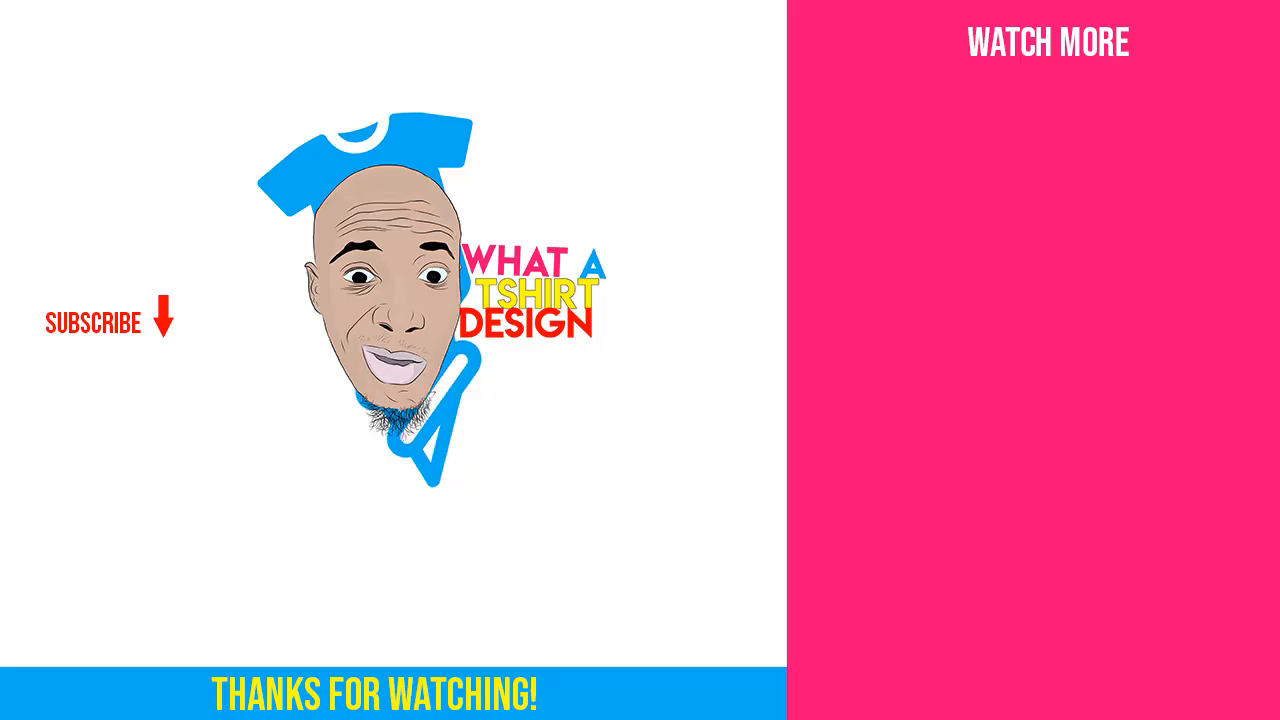